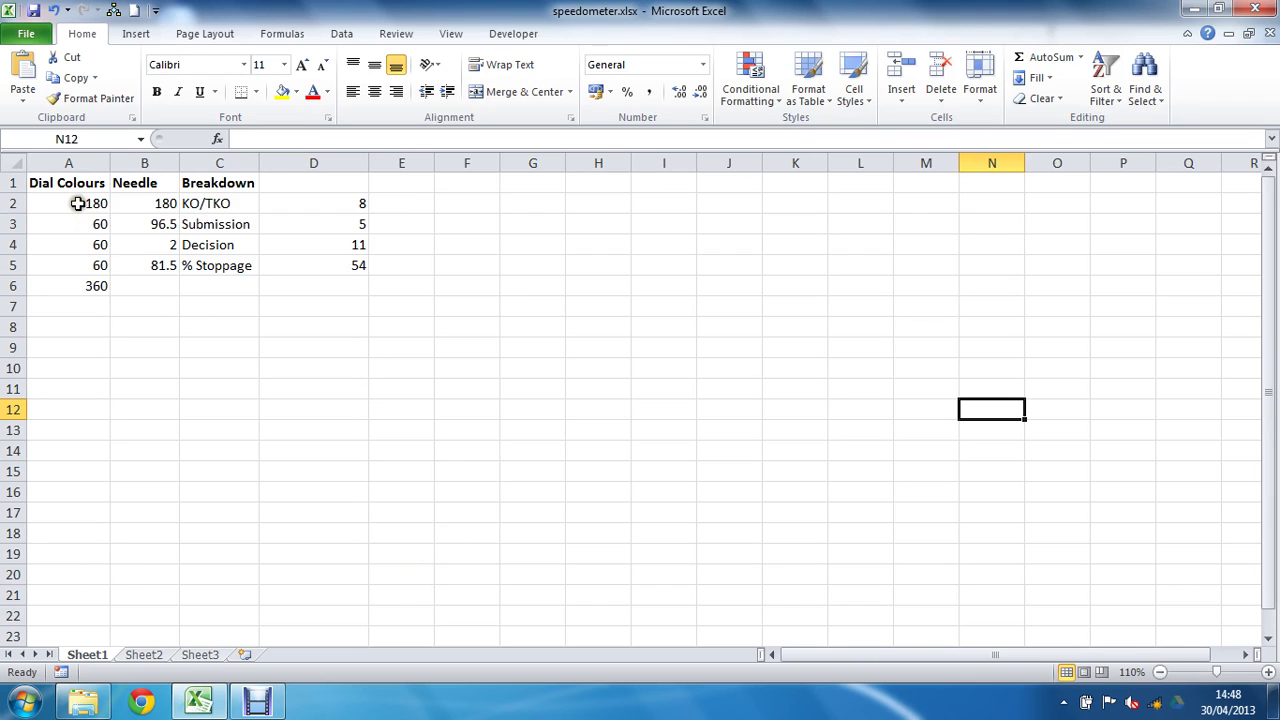
Step: Inspect the Dial Colours values in A2:A5 (180 and three 60s) and the A6 total
left_click_drag(80, 204, 81, 261)
left_click(83, 289)
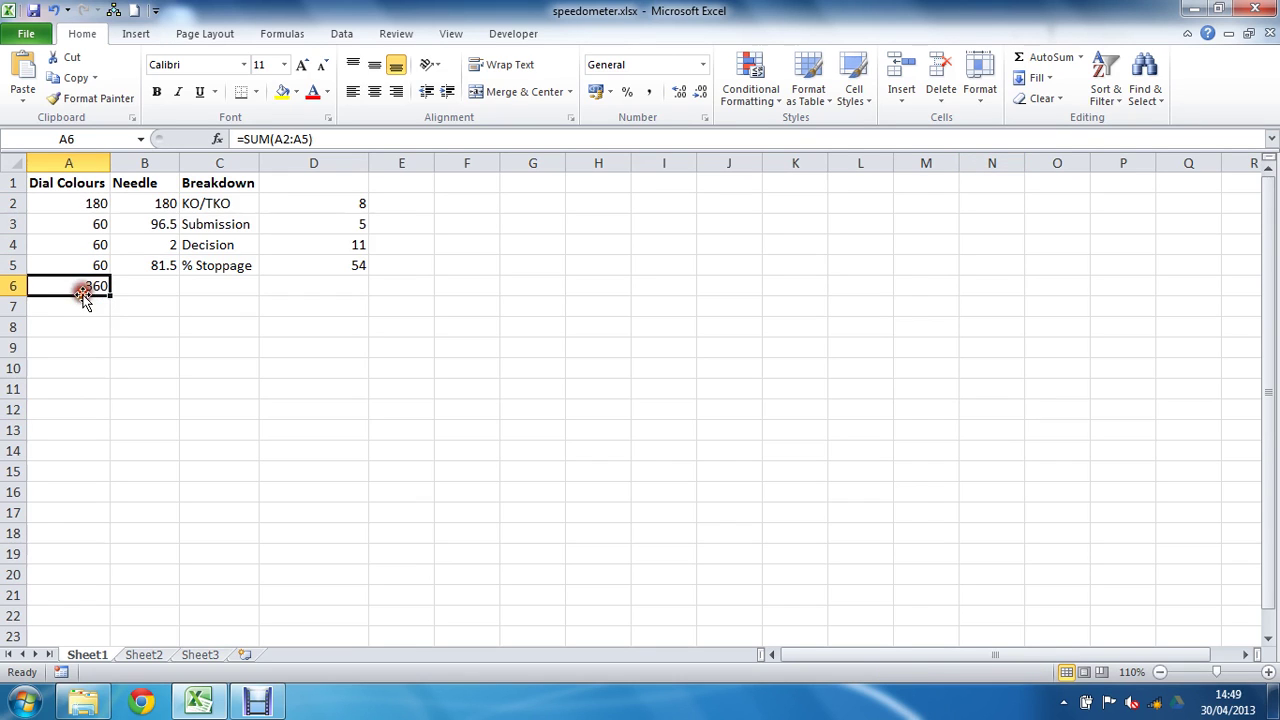
left_click(77, 205)
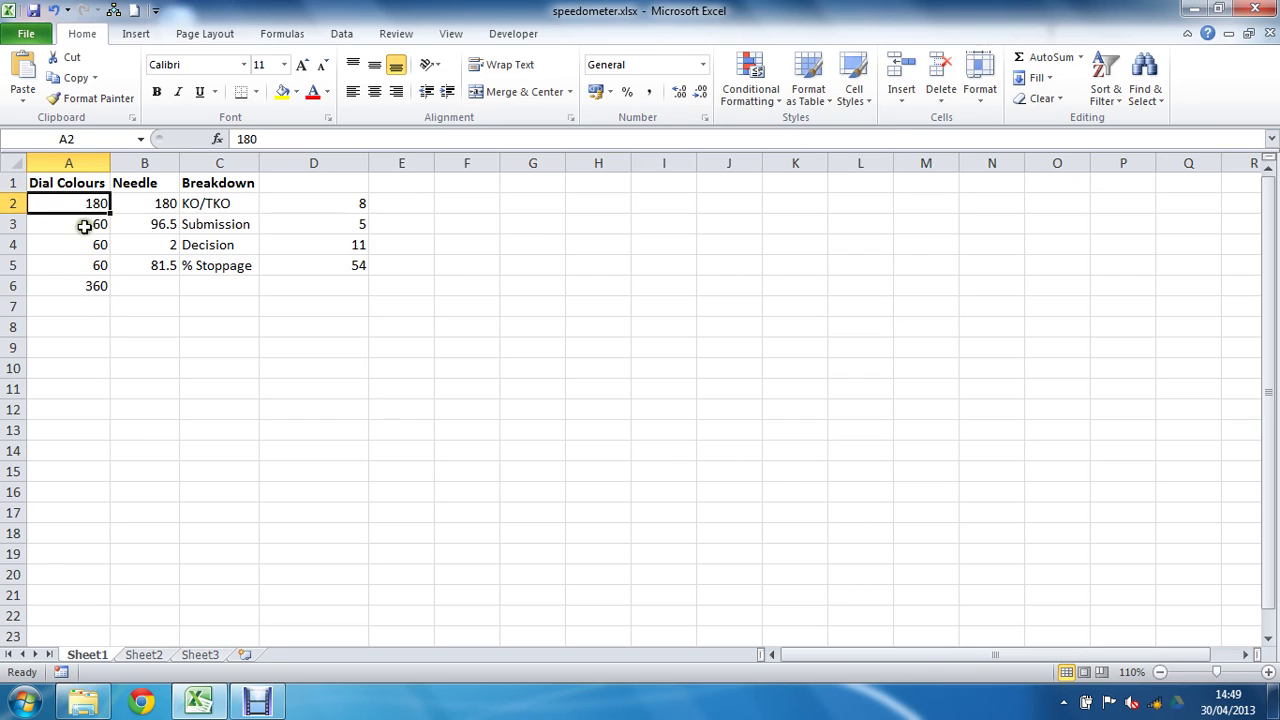
left_click(84, 230)
left_click_drag(84, 230, 76, 262)
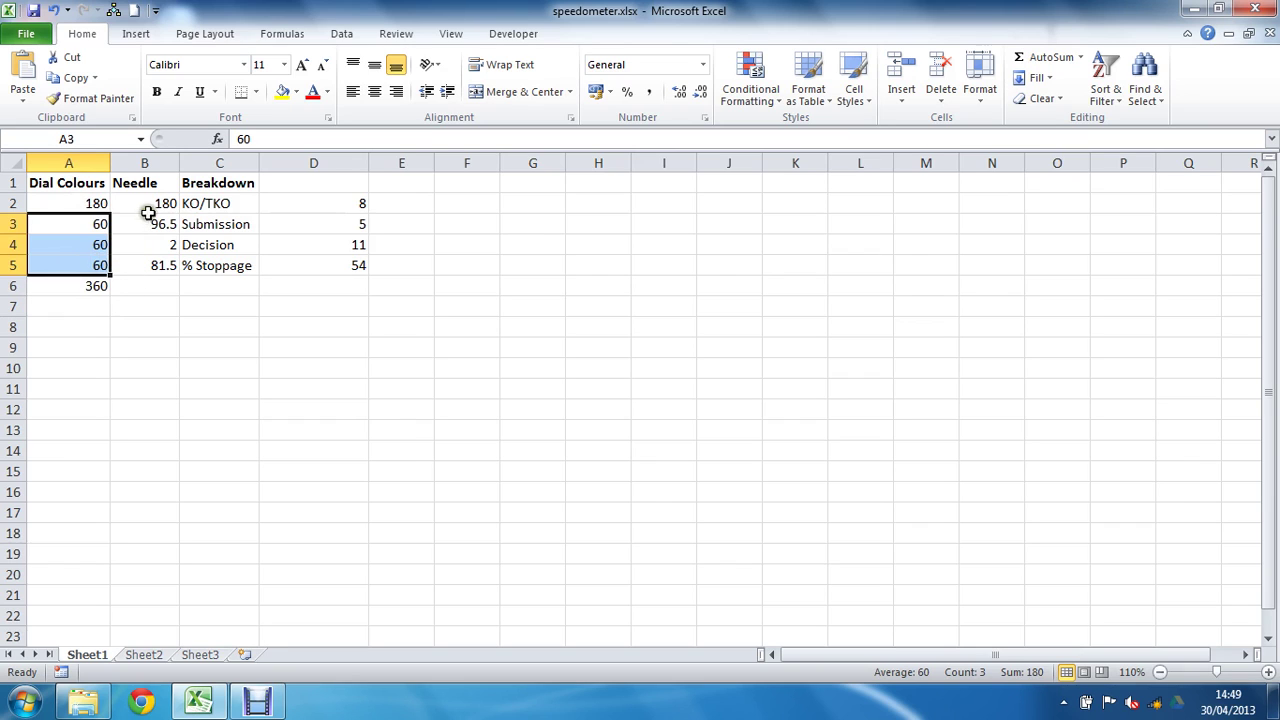
Step: Review the Needle values and the position and remainder formulas in B2:B5
left_click(150, 204)
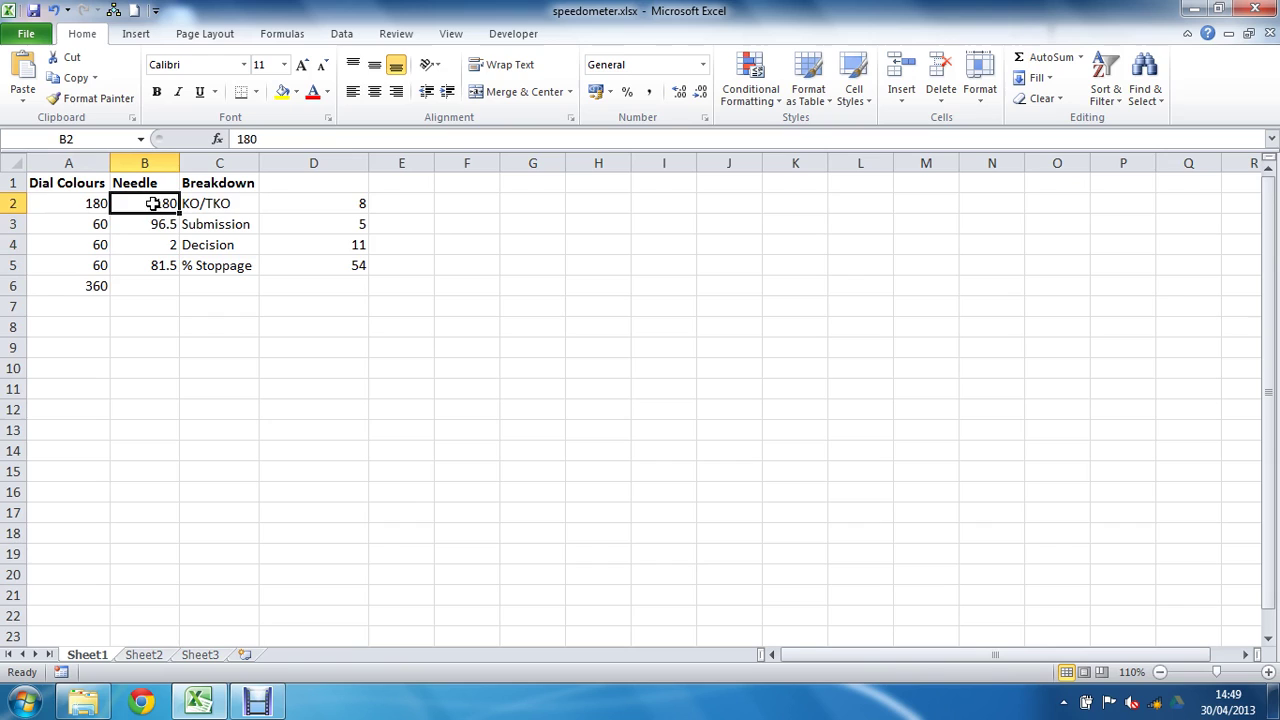
left_click(150, 245)
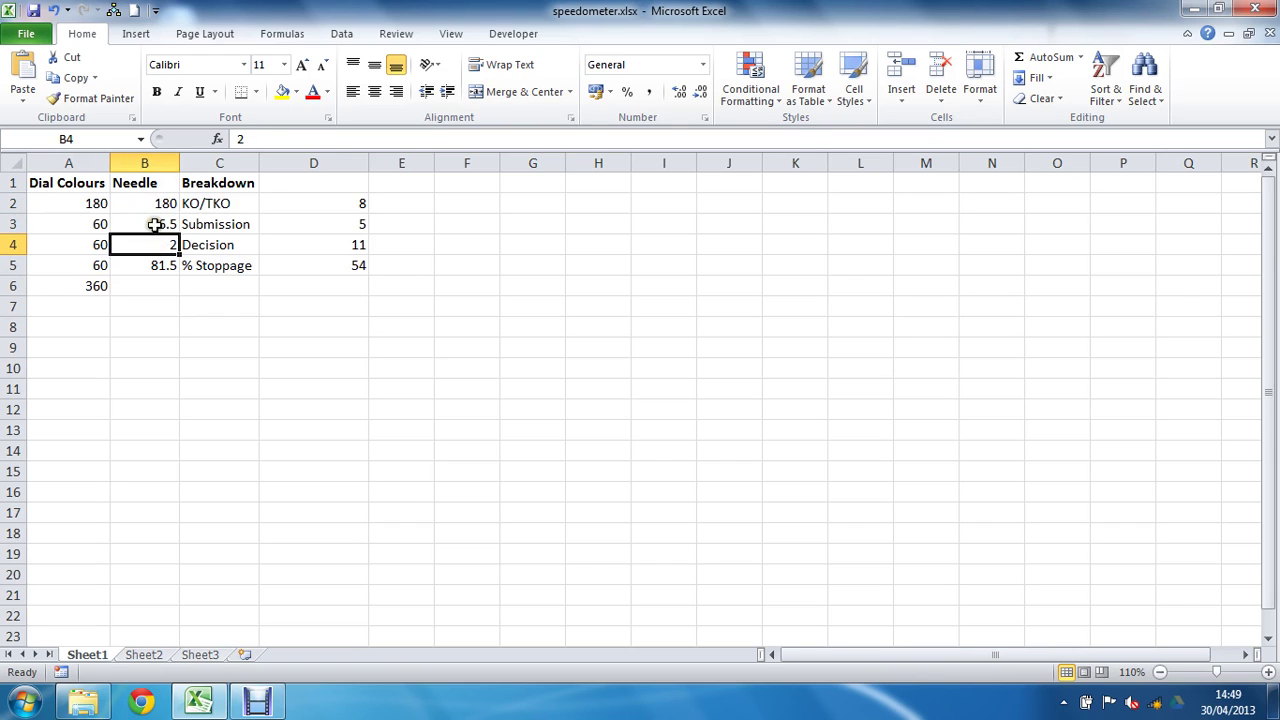
left_click(151, 227)
left_click(155, 264)
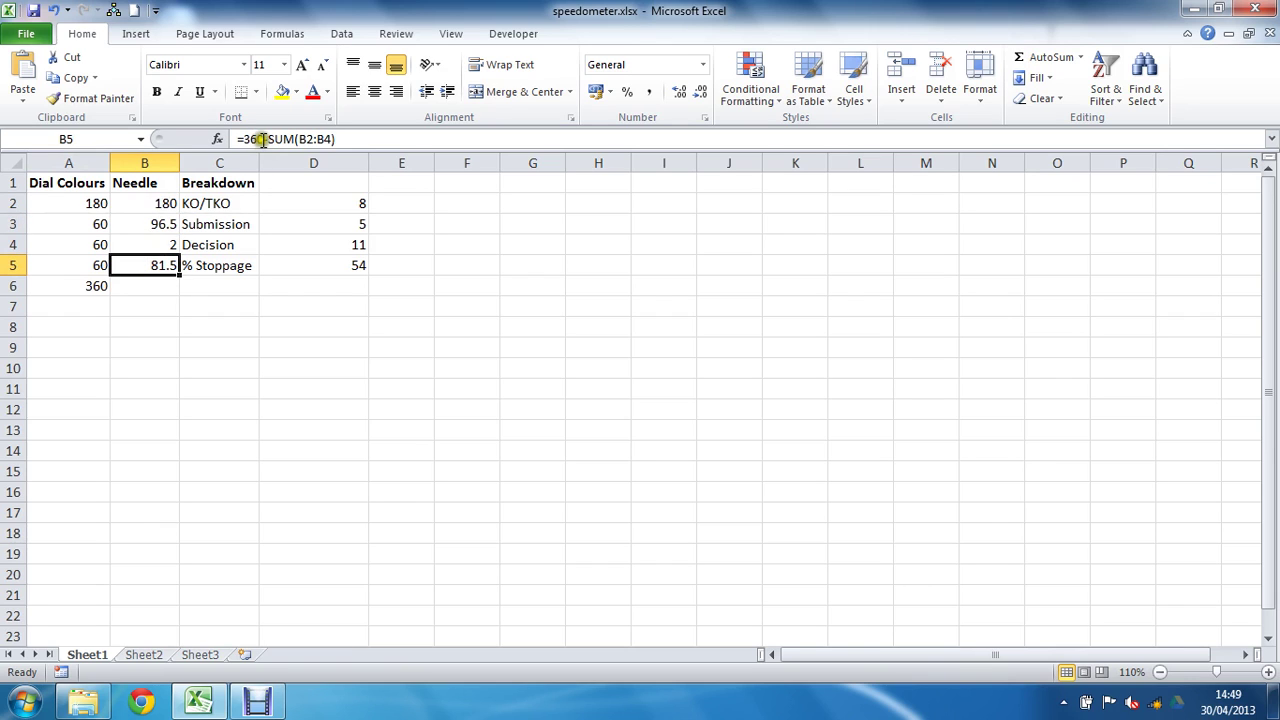
left_click(158, 228)
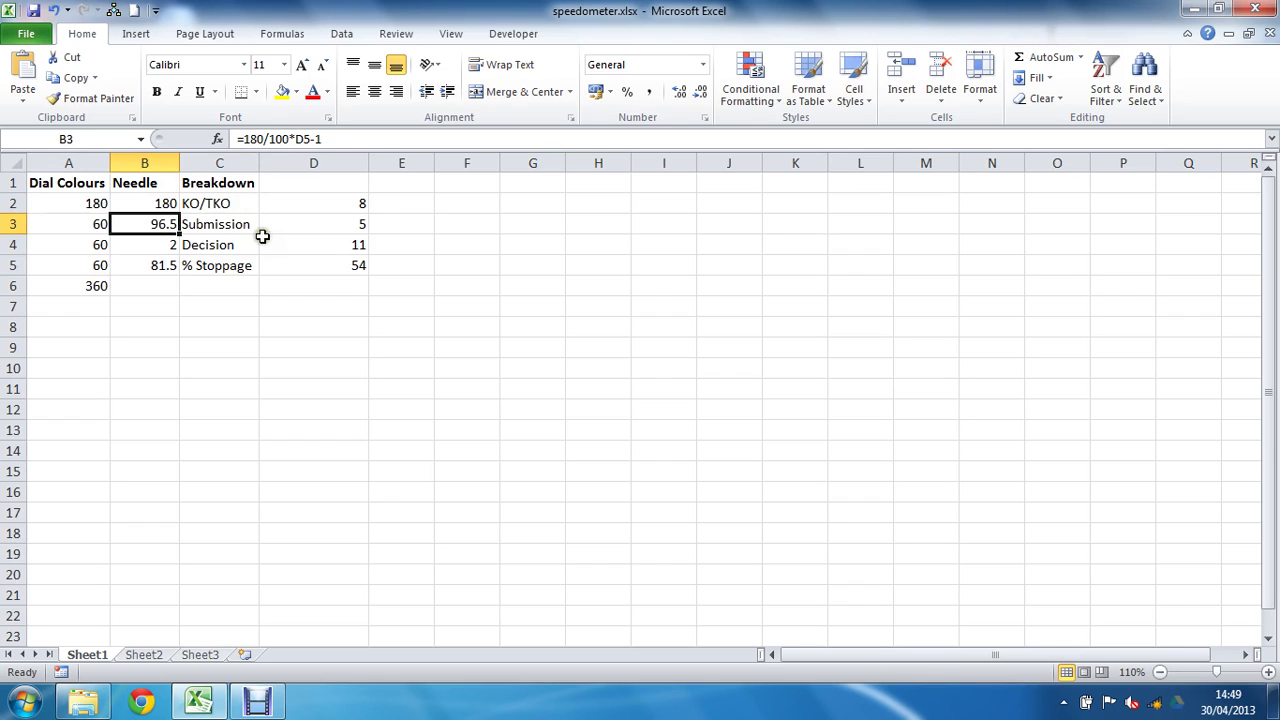
Step: Check the Breakdown counts and % Stoppage formula in column D, then select A2:A5
left_click_drag(326, 200, 318, 265)
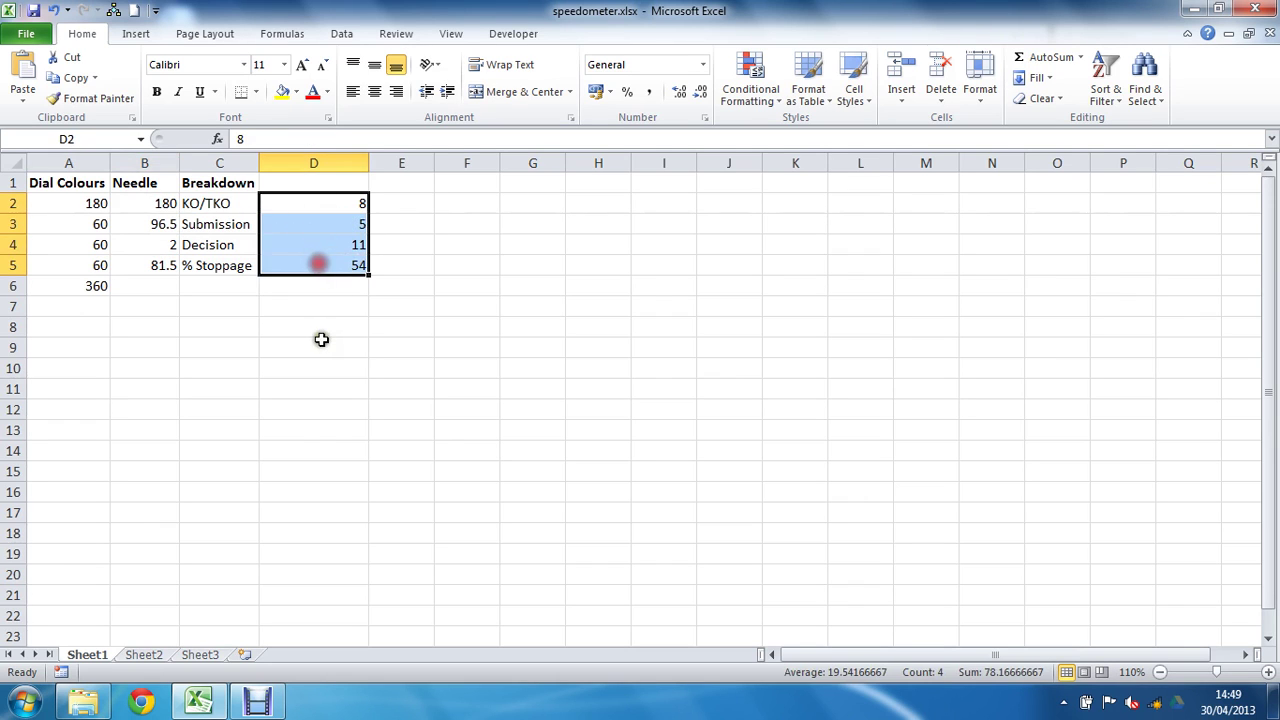
left_click(323, 343)
left_click(323, 262)
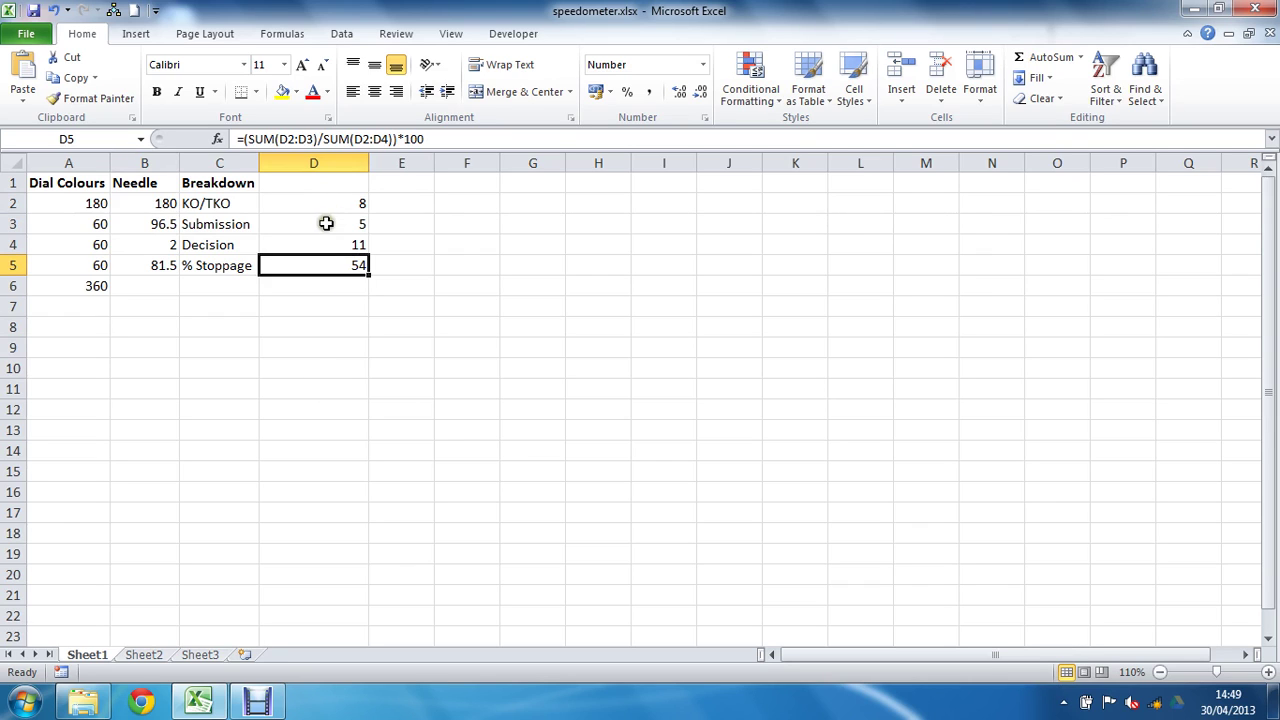
left_click_drag(100, 205, 88, 265)
left_click_drag(166, 204, 160, 263)
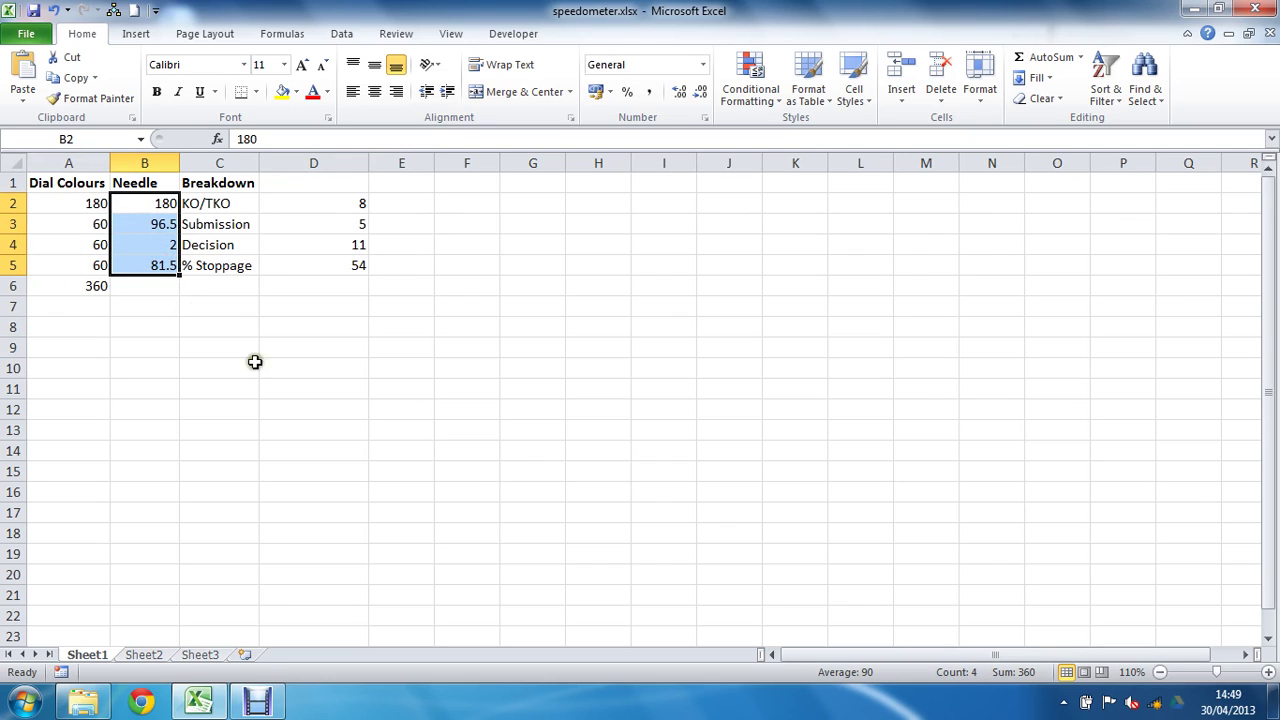
left_click(354, 203)
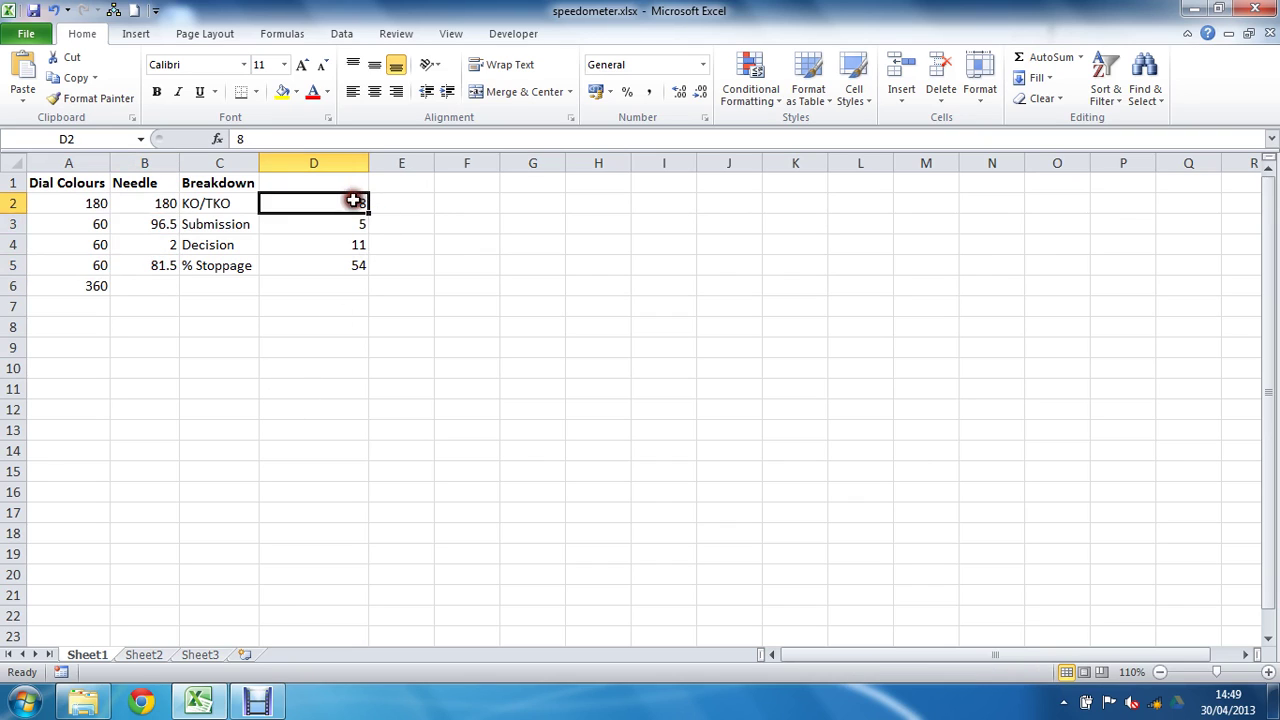
left_click(345, 225)
left_click(345, 246)
left_click(349, 265)
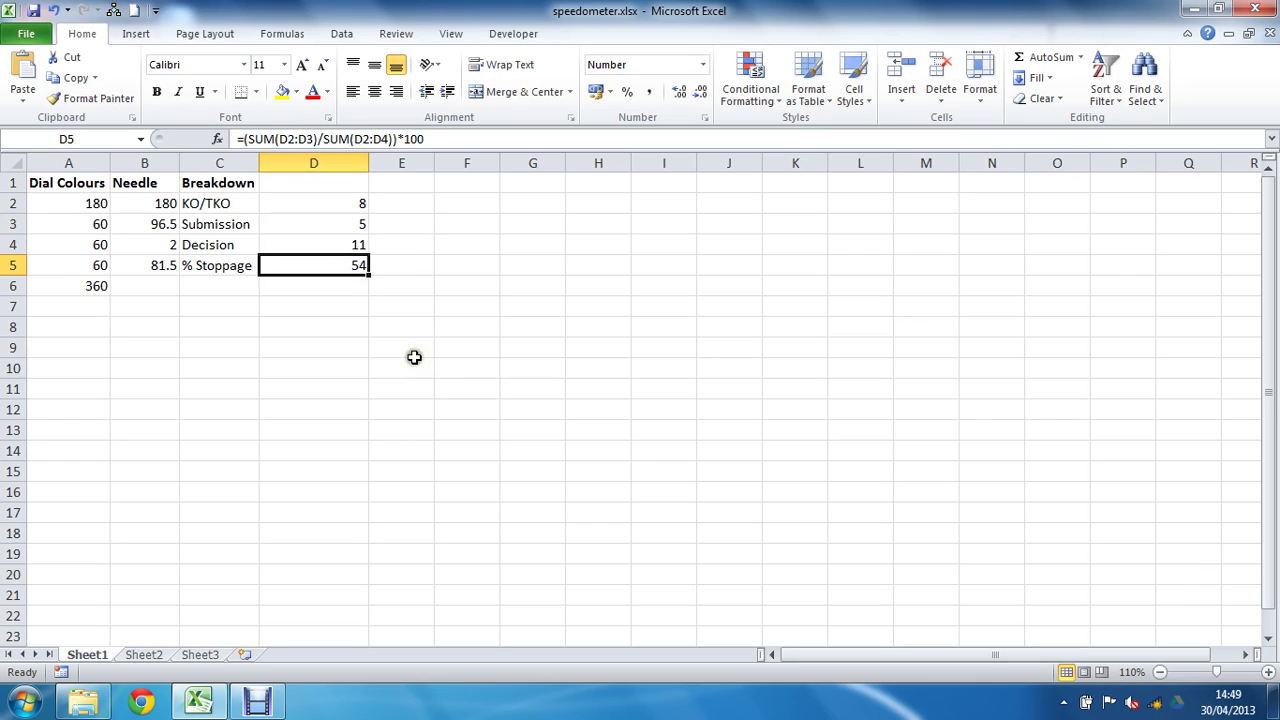
left_click_drag(94, 200, 88, 269)
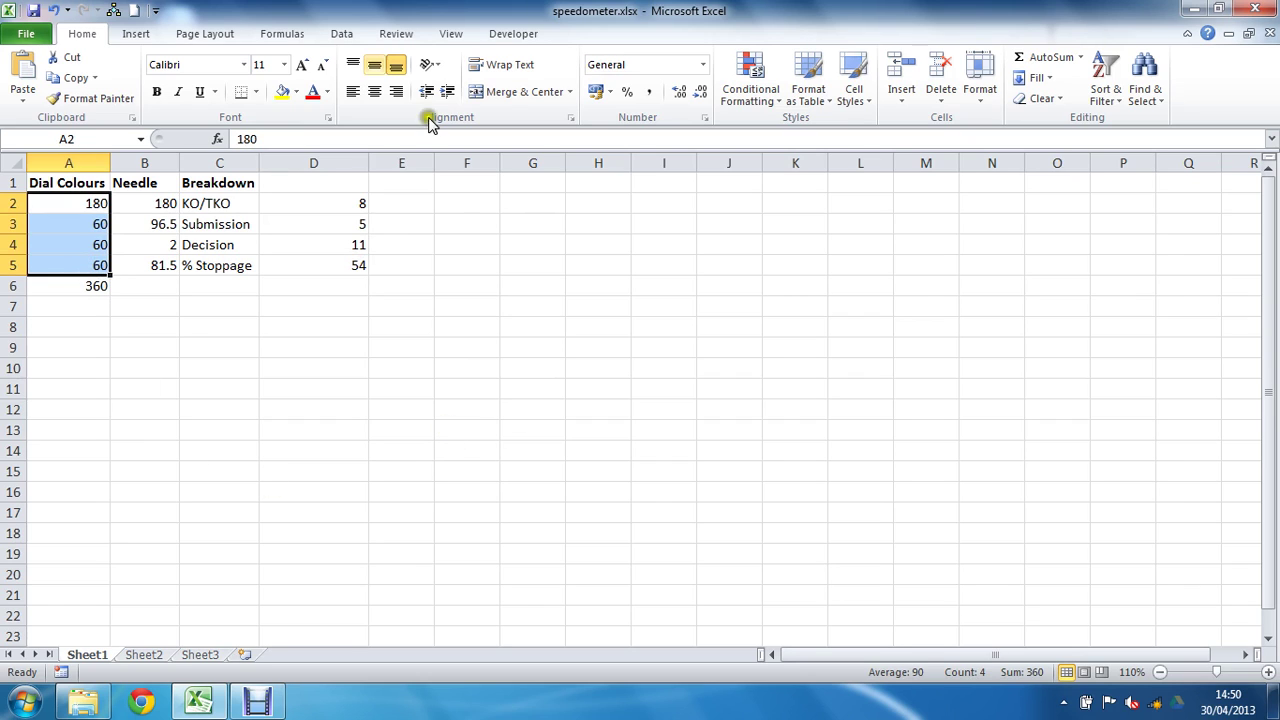
Step: Insert a doughnut chart of the selected Dial Colours values
left_click(136, 33)
left_click(595, 80)
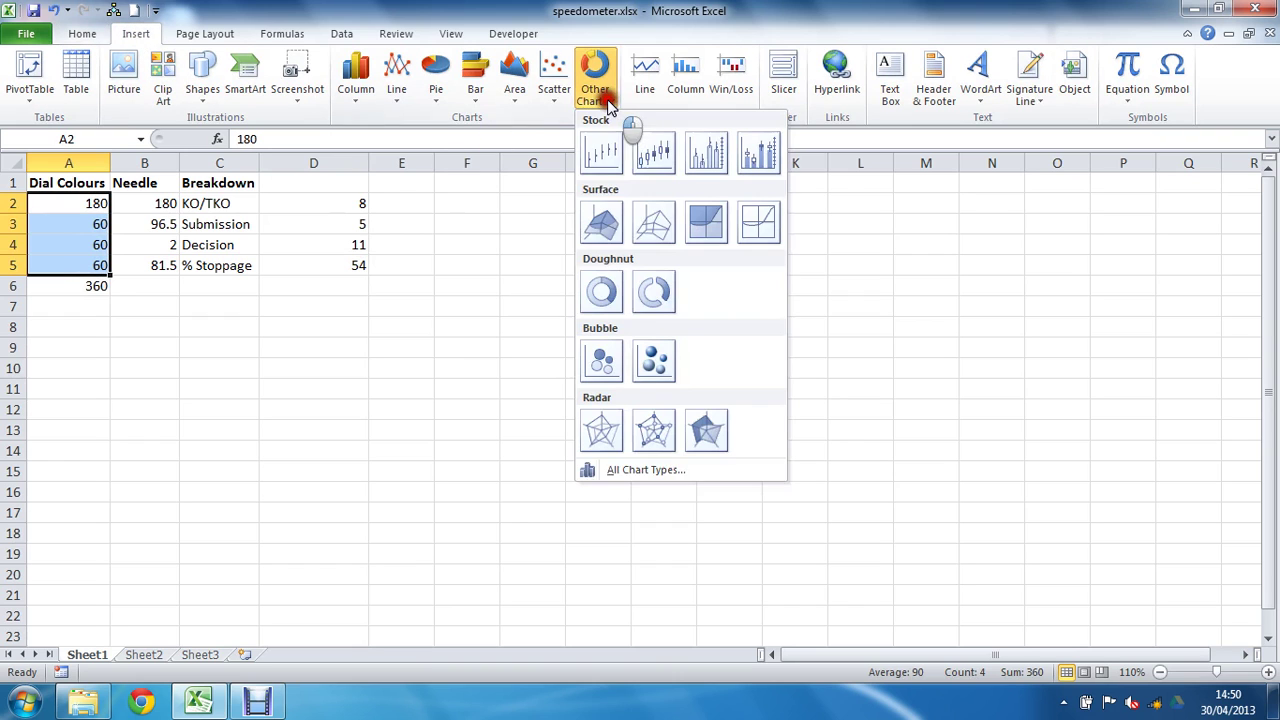
left_click(603, 293)
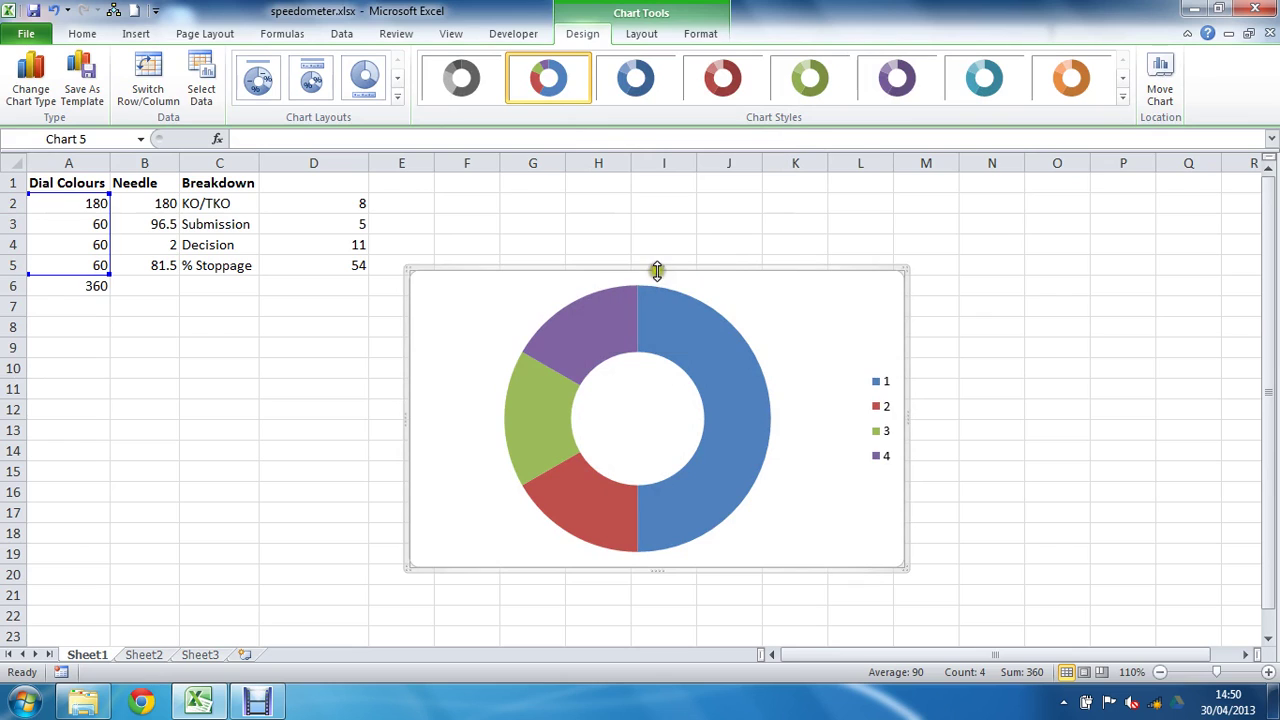
Step: Stretch the chart up to row 2 and shrink the doughnut's plot area
left_click_drag(656, 268, 660, 190)
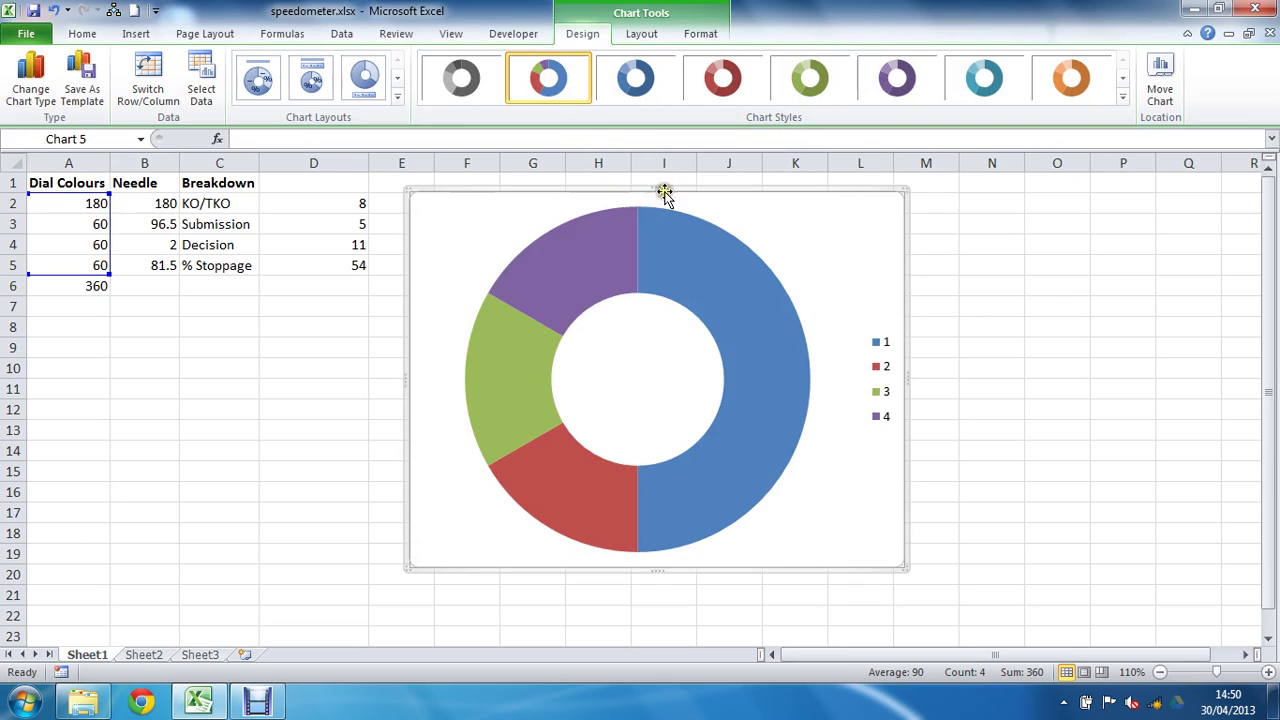
left_click(772, 250)
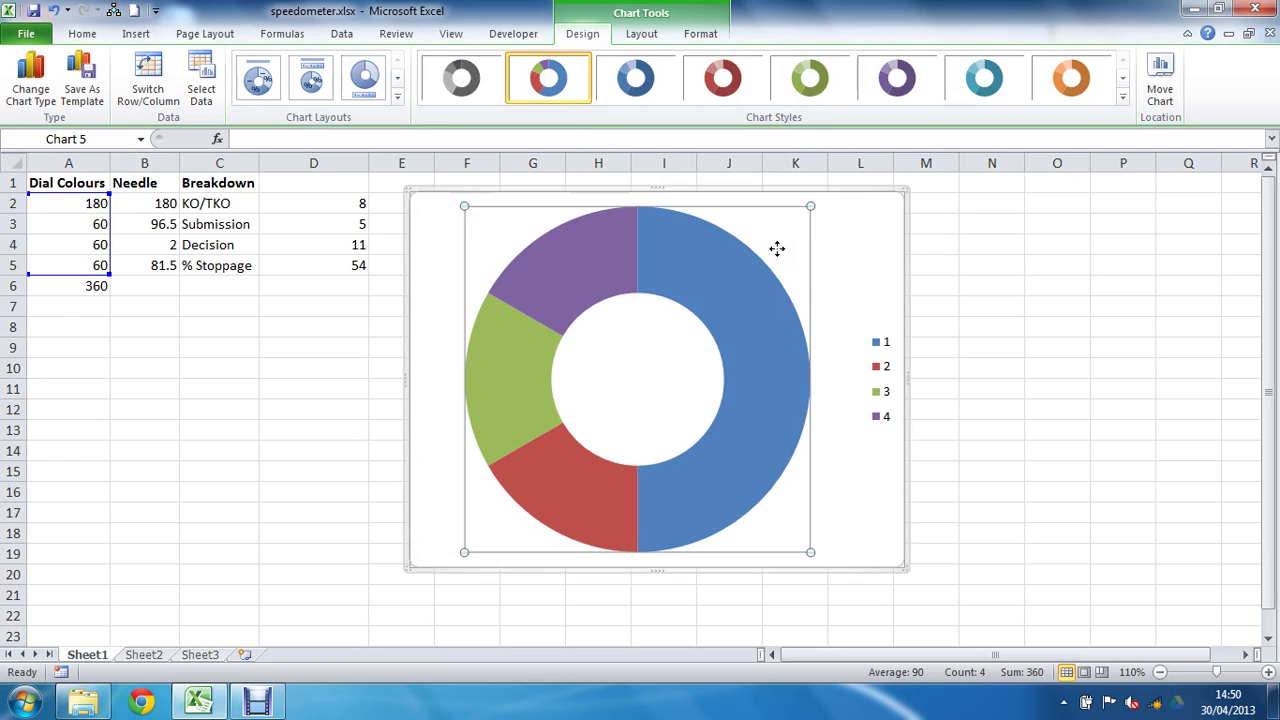
left_click_drag(809, 201, 686, 343)
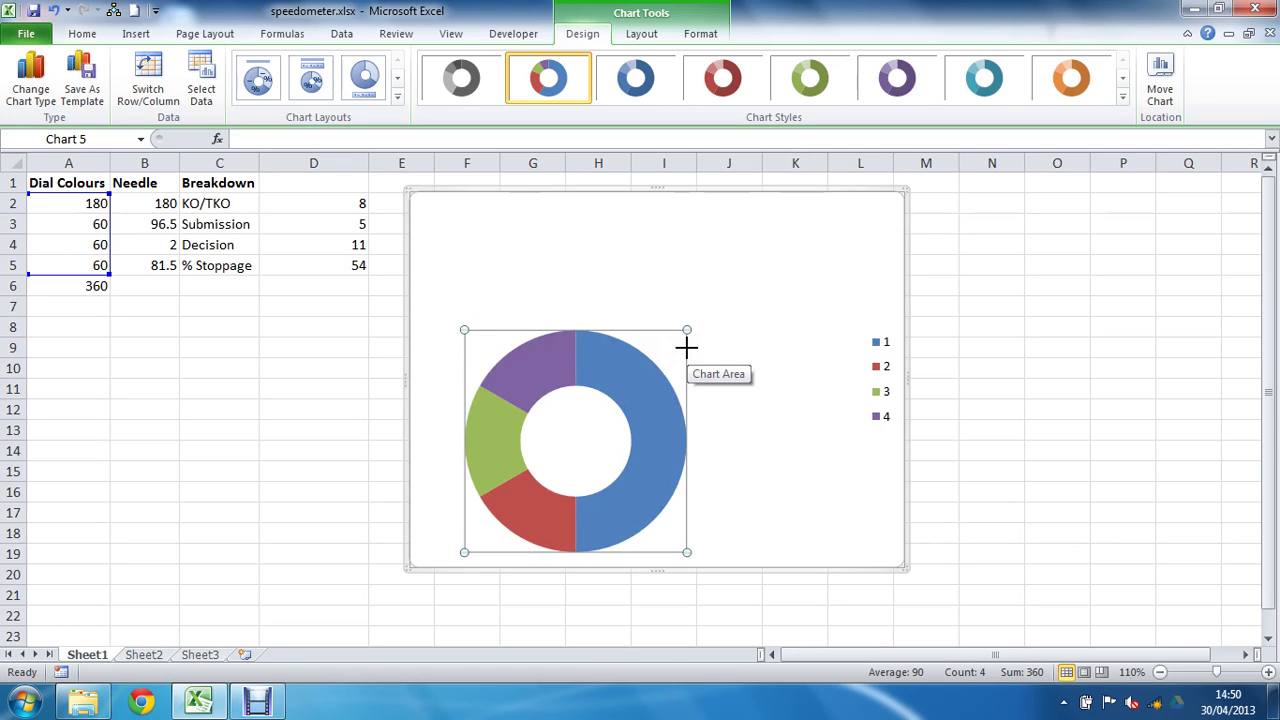
mouse_move(644, 391)
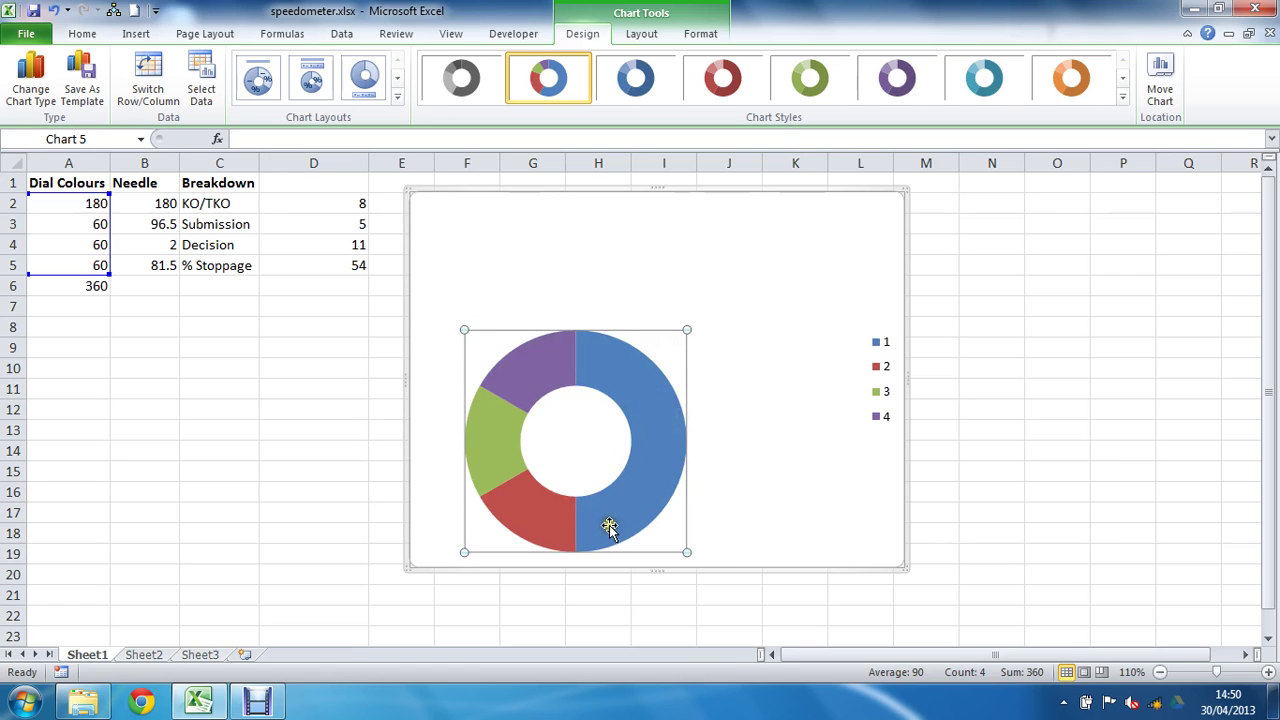
Step: Set the doughnut series' angle of first slice to 90°
right_click(650, 443)
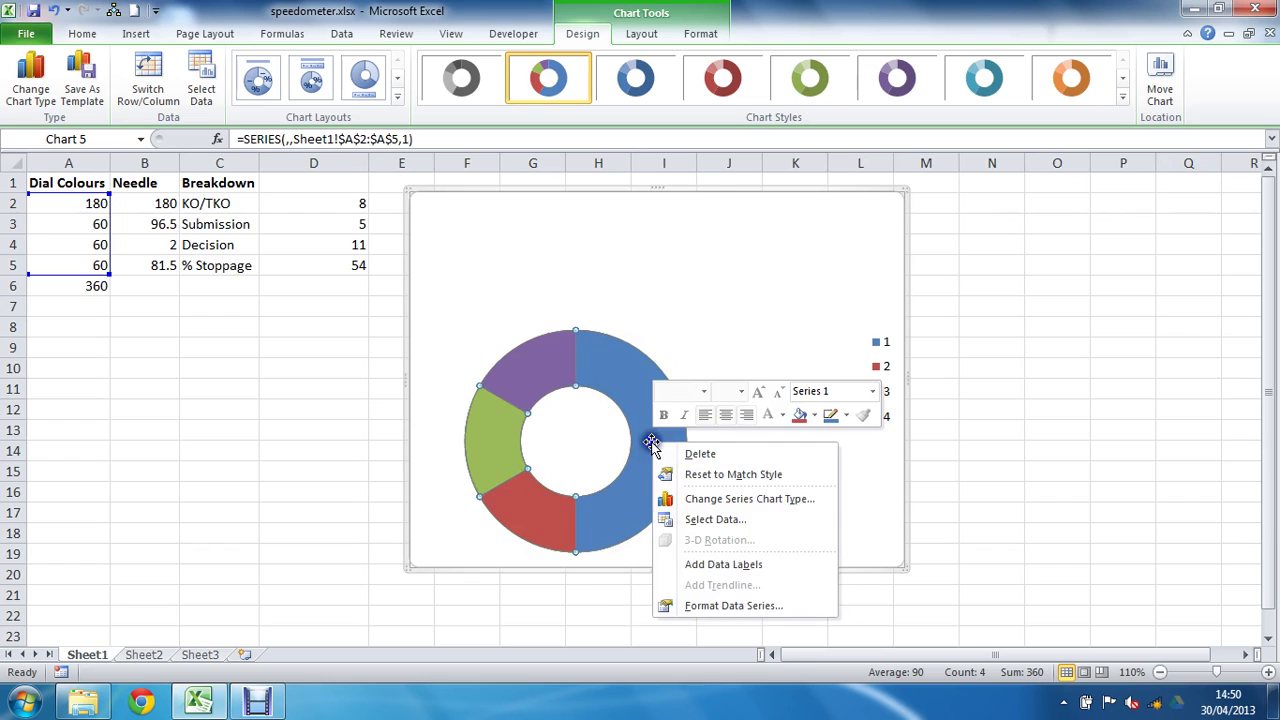
left_click(712, 606)
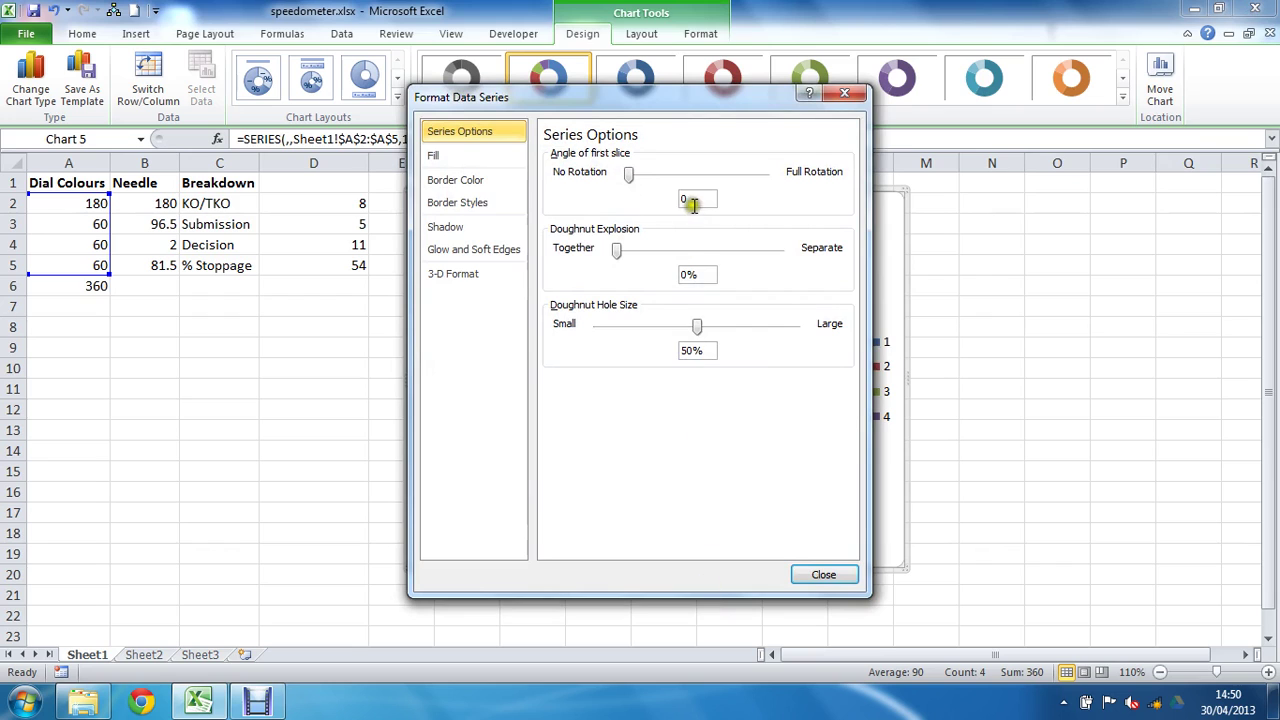
double_click(680, 199)
type("90")
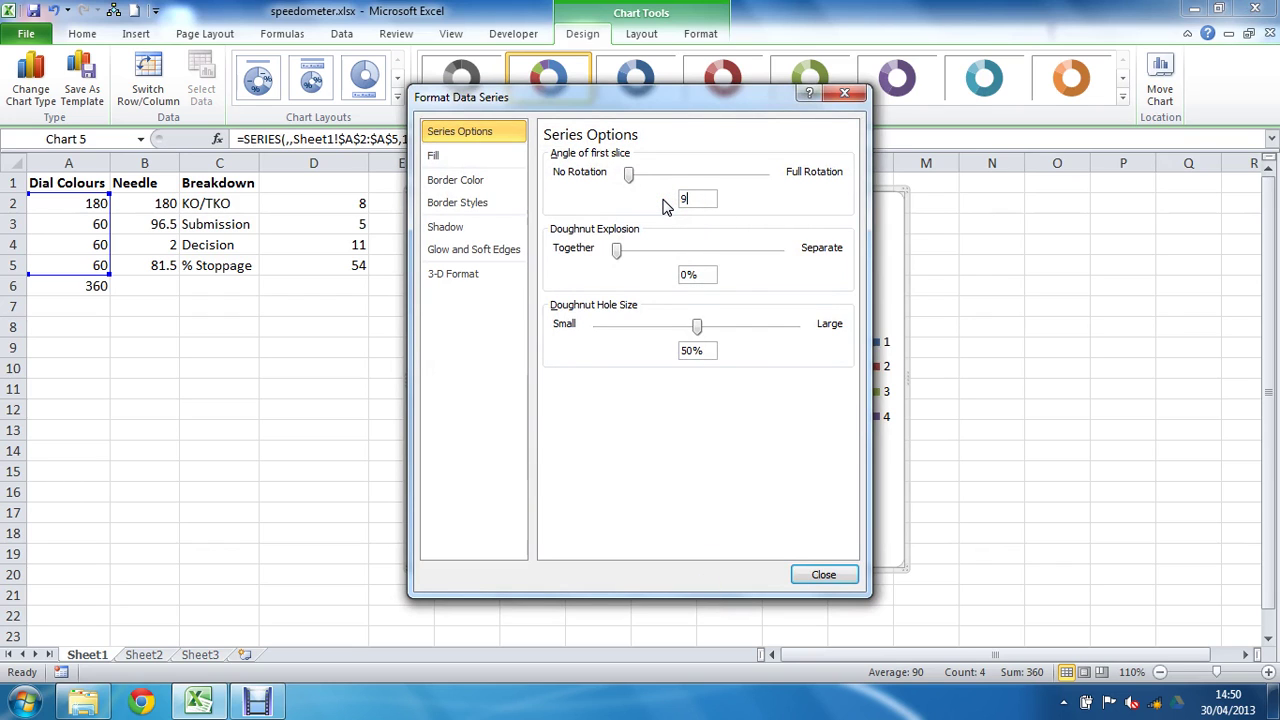
left_click(810, 576)
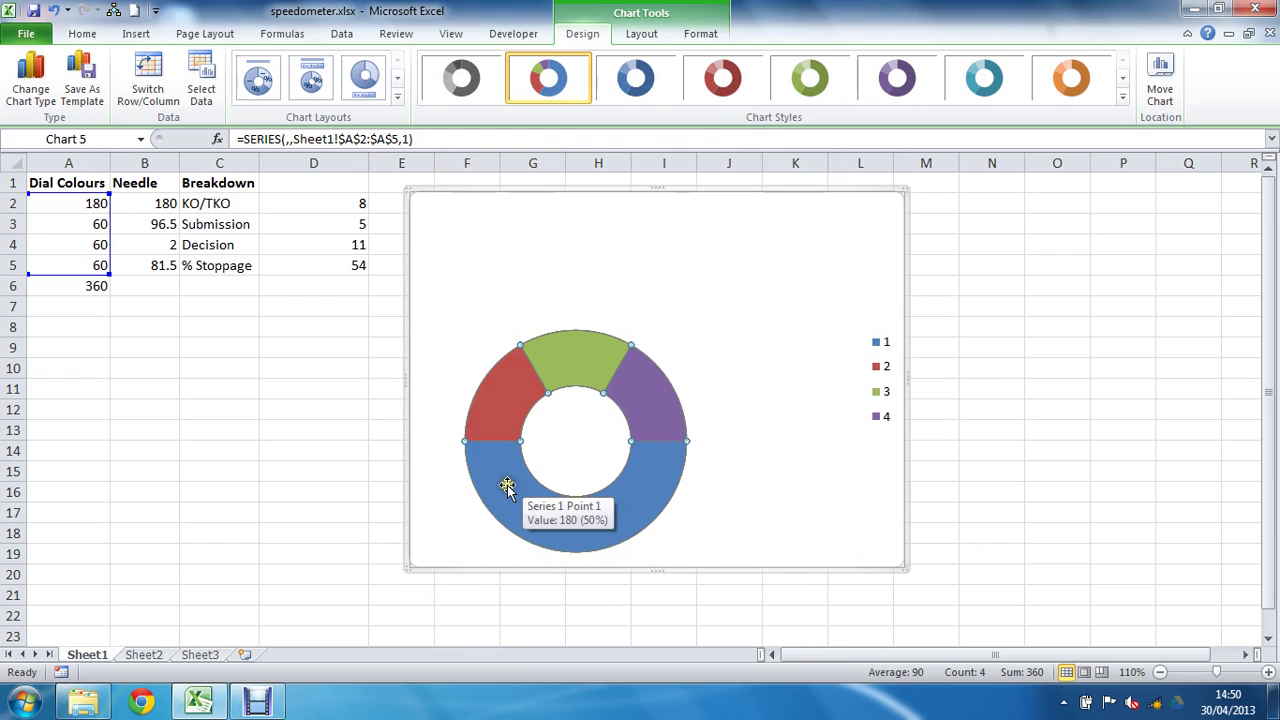
mouse_move(657, 485)
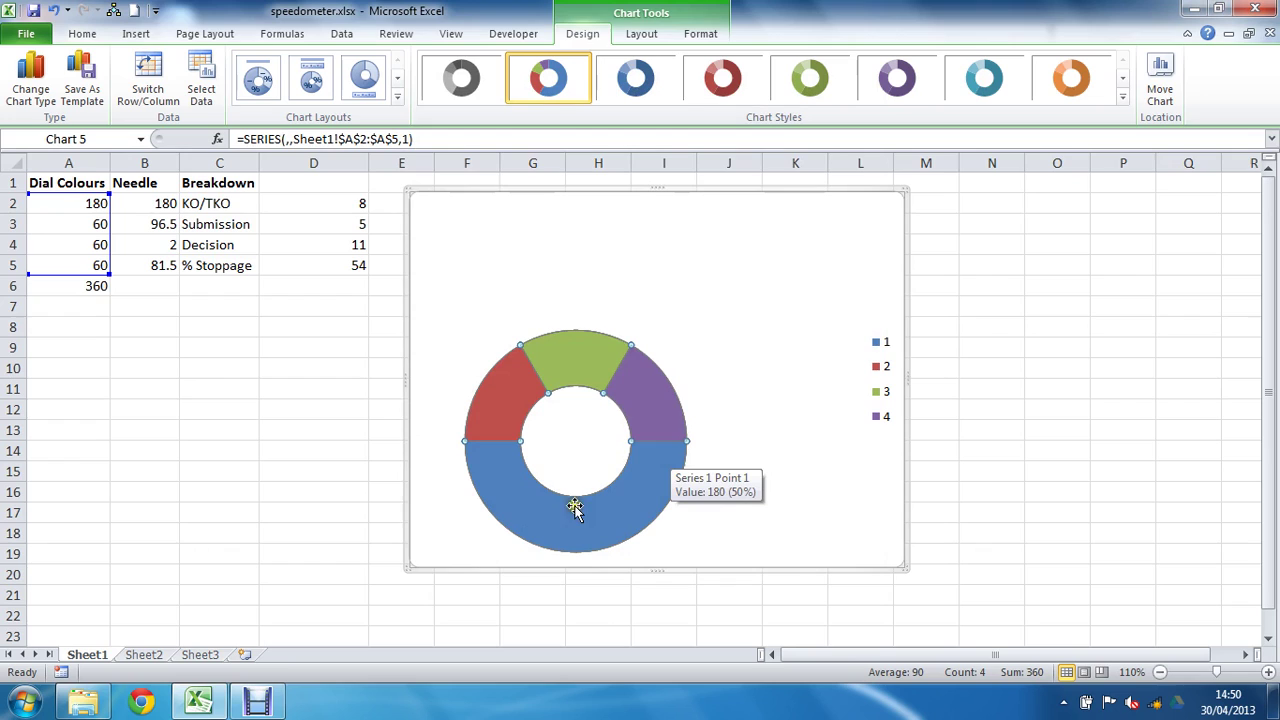
Step: Give the large blue 180 slice No fill, leaving only the upper half-circle
left_click(593, 528)
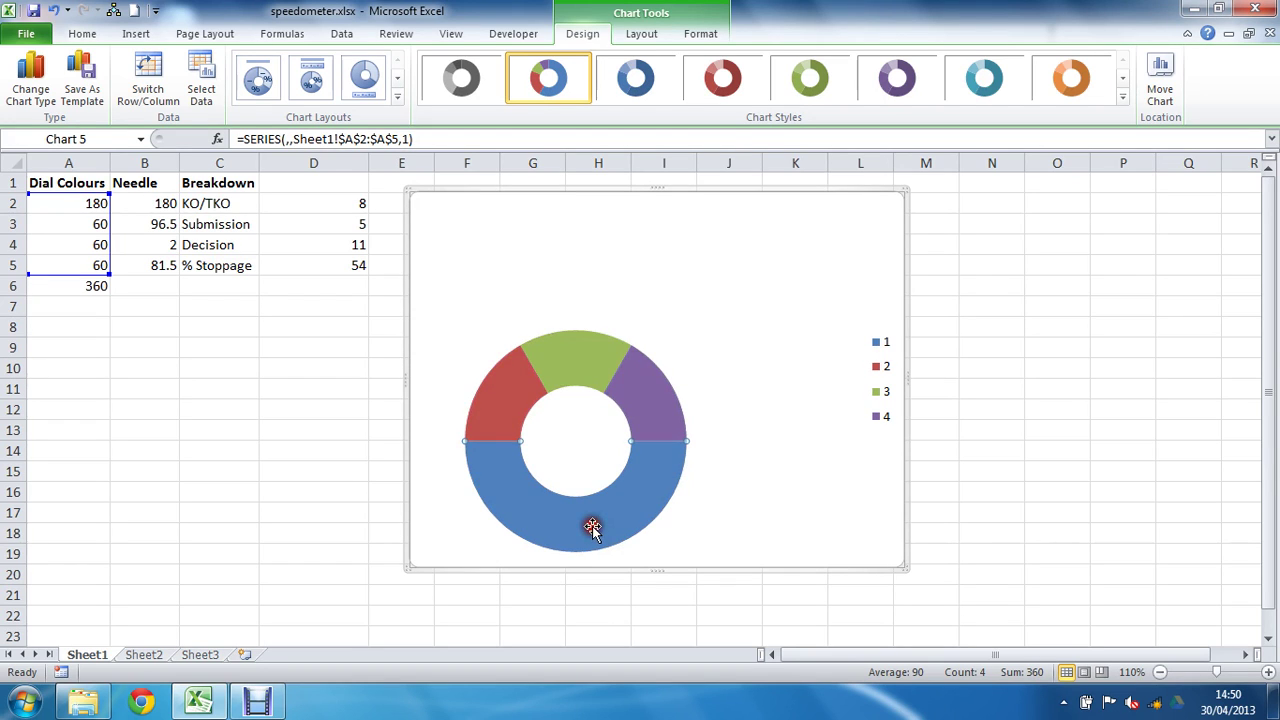
right_click(636, 492)
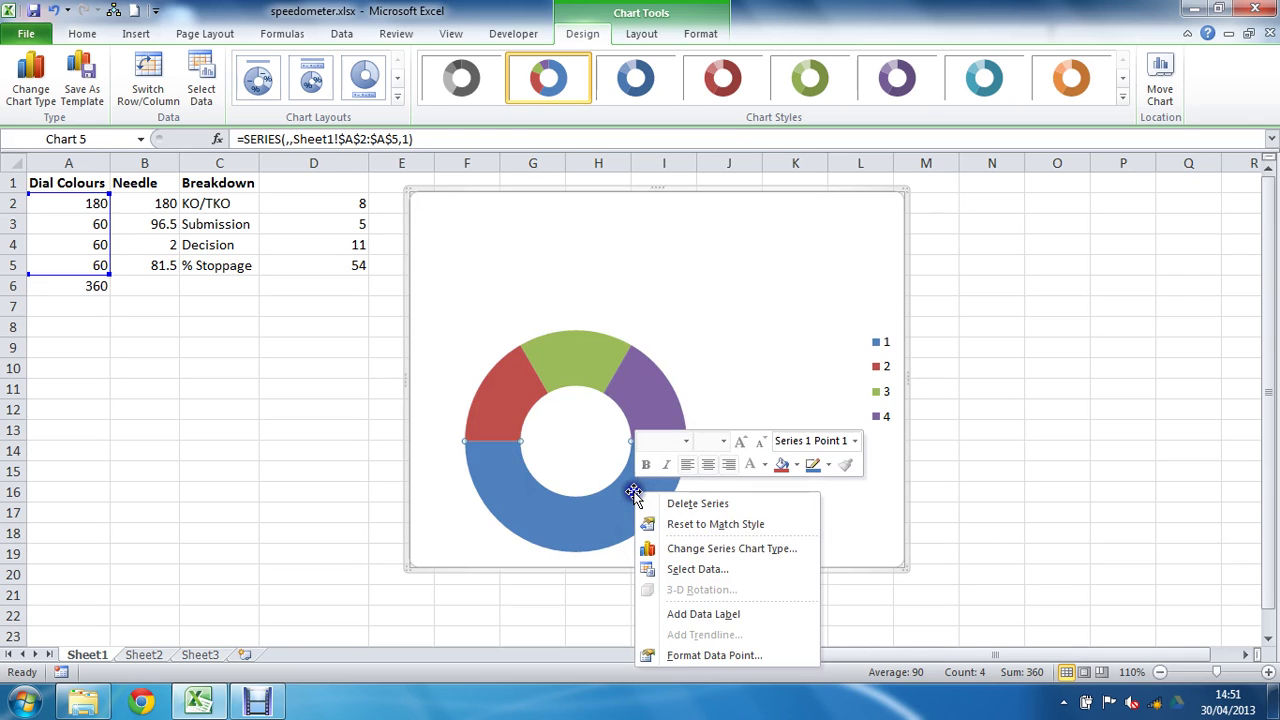
left_click(699, 656)
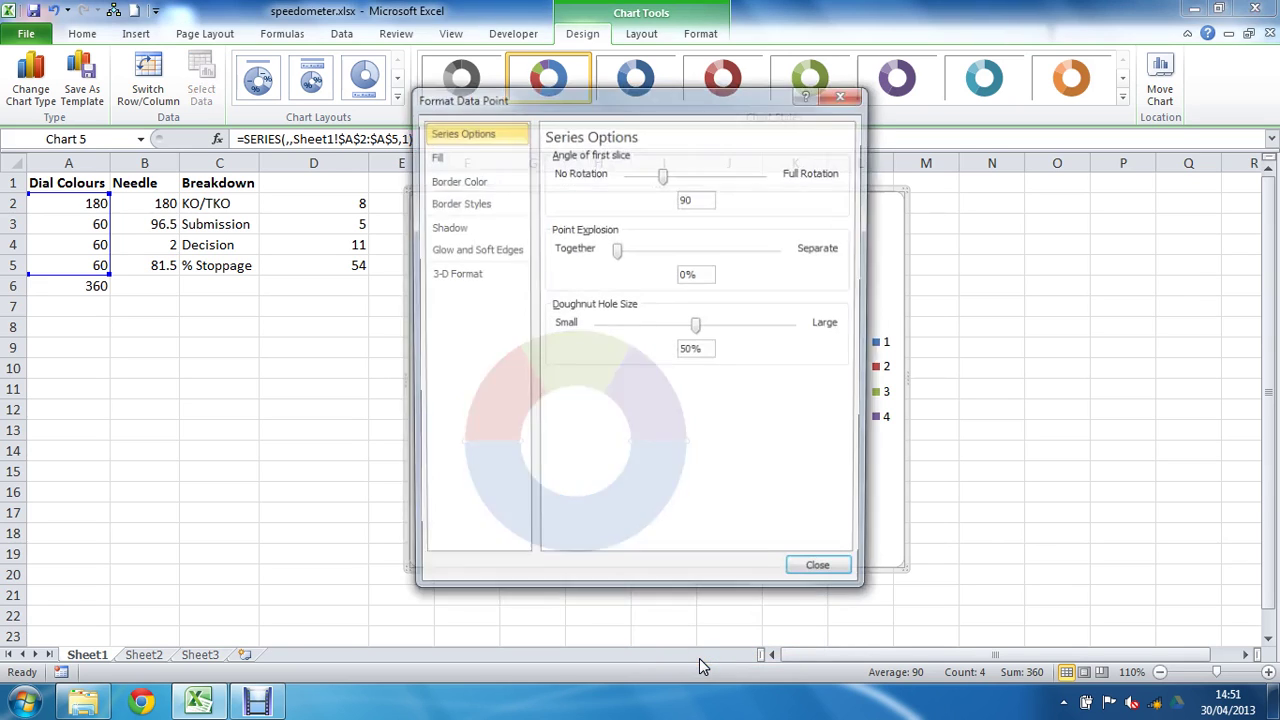
left_click(441, 156)
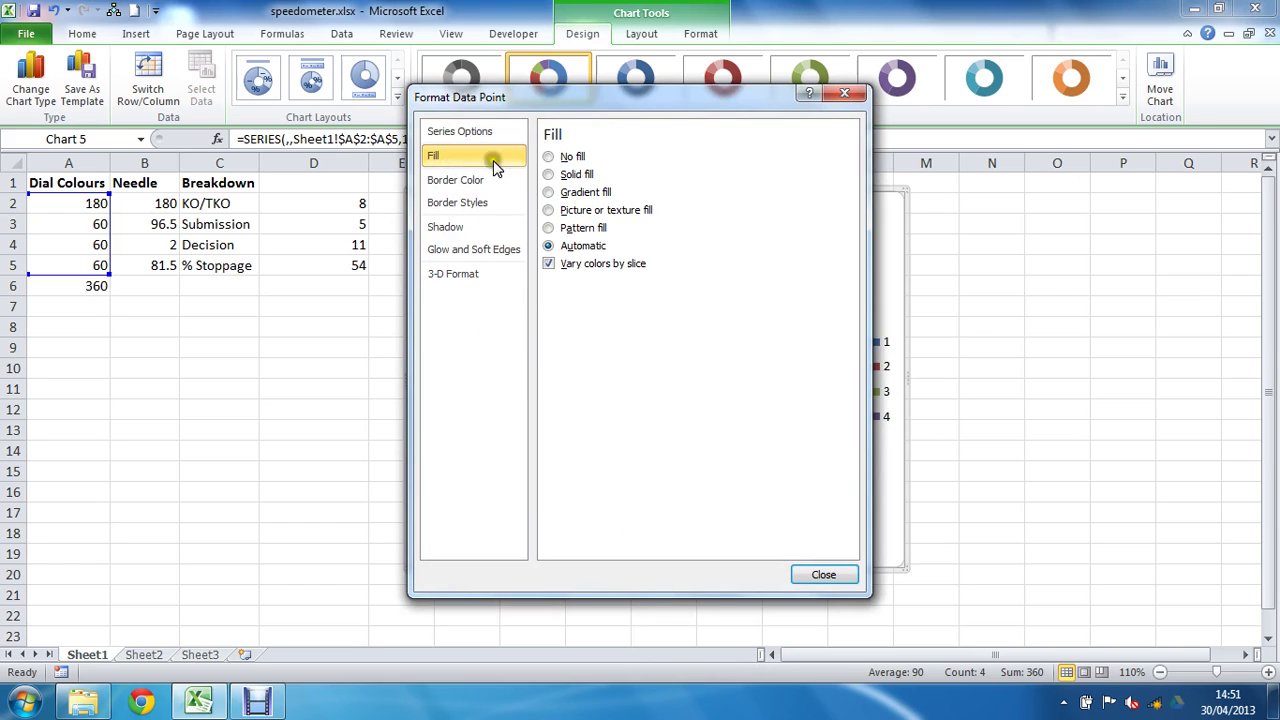
left_click(549, 158)
left_click(820, 577)
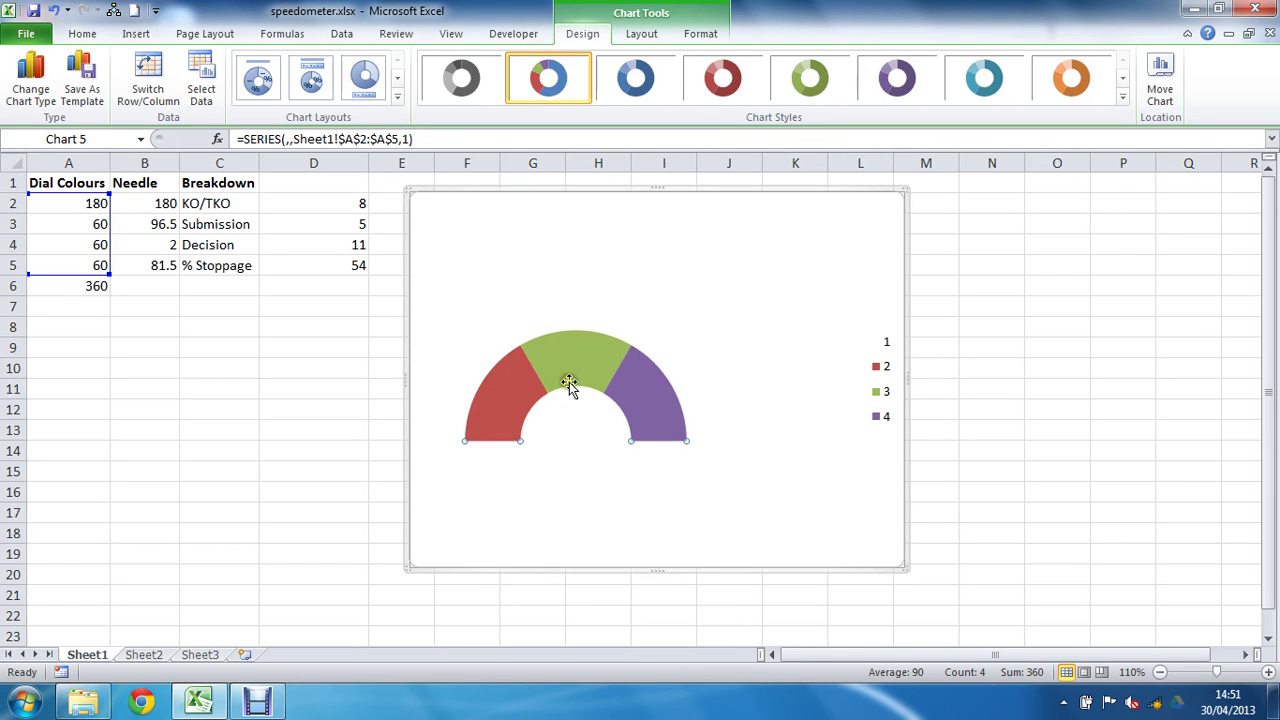
Step: Give the middle segment a solid yellow fill
mouse_move(640, 420)
left_click(584, 360)
right_click(585, 364)
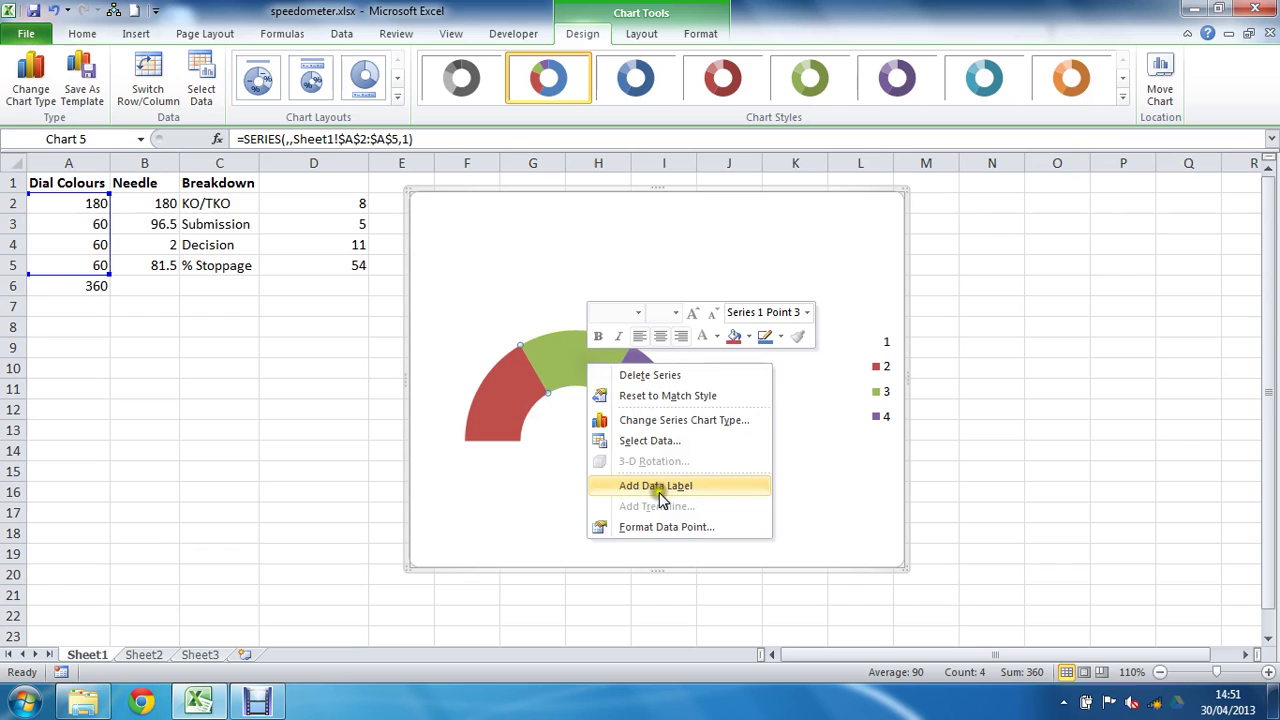
left_click(665, 526)
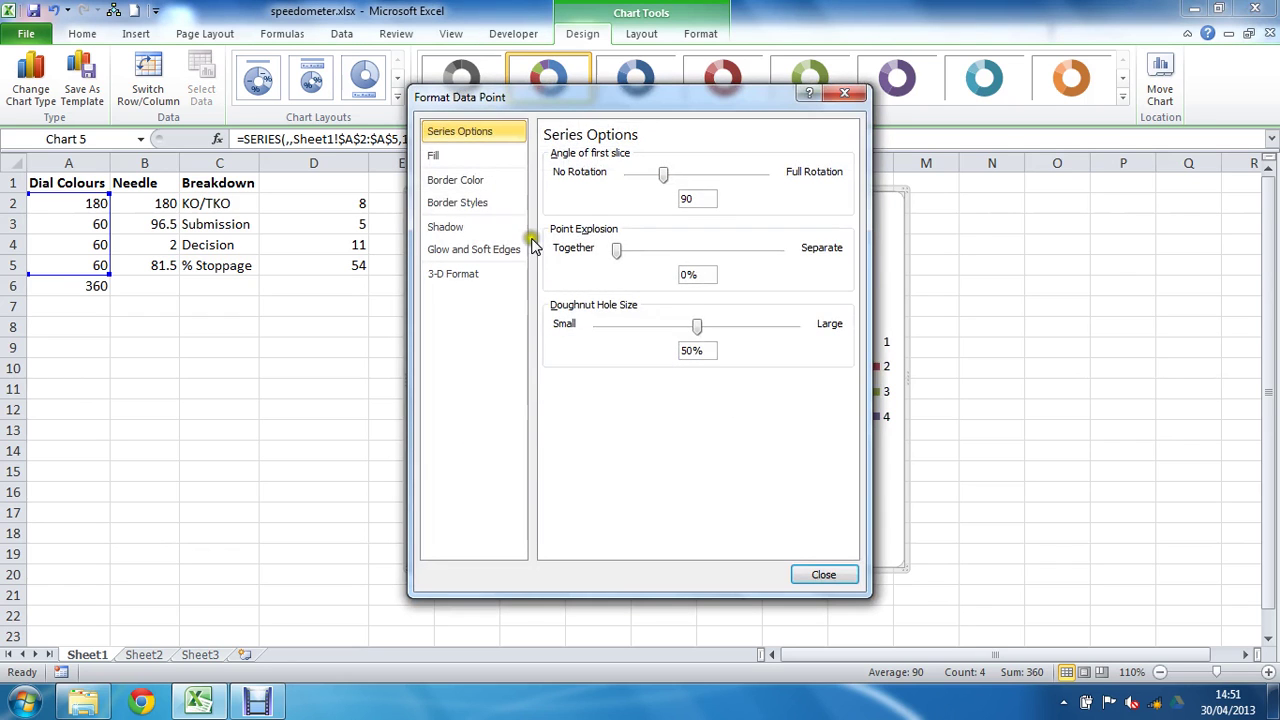
left_click(471, 157)
left_click(557, 213)
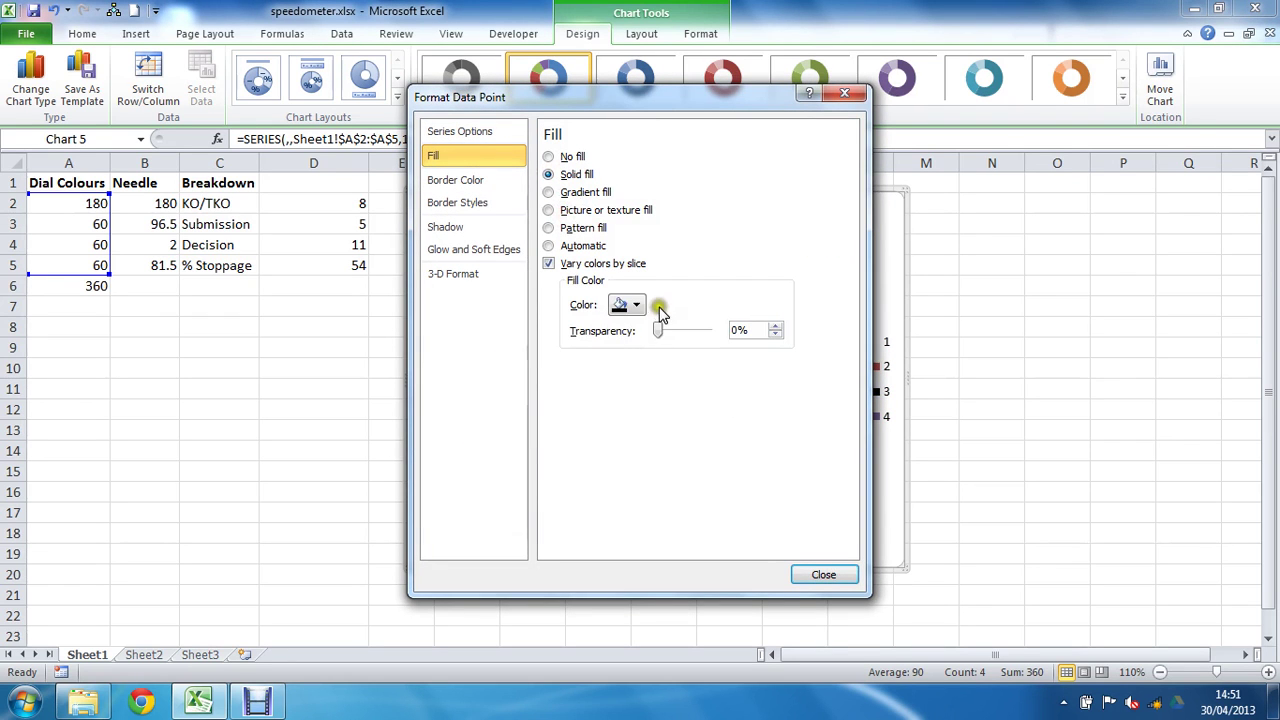
left_click(630, 305)
left_click(663, 441)
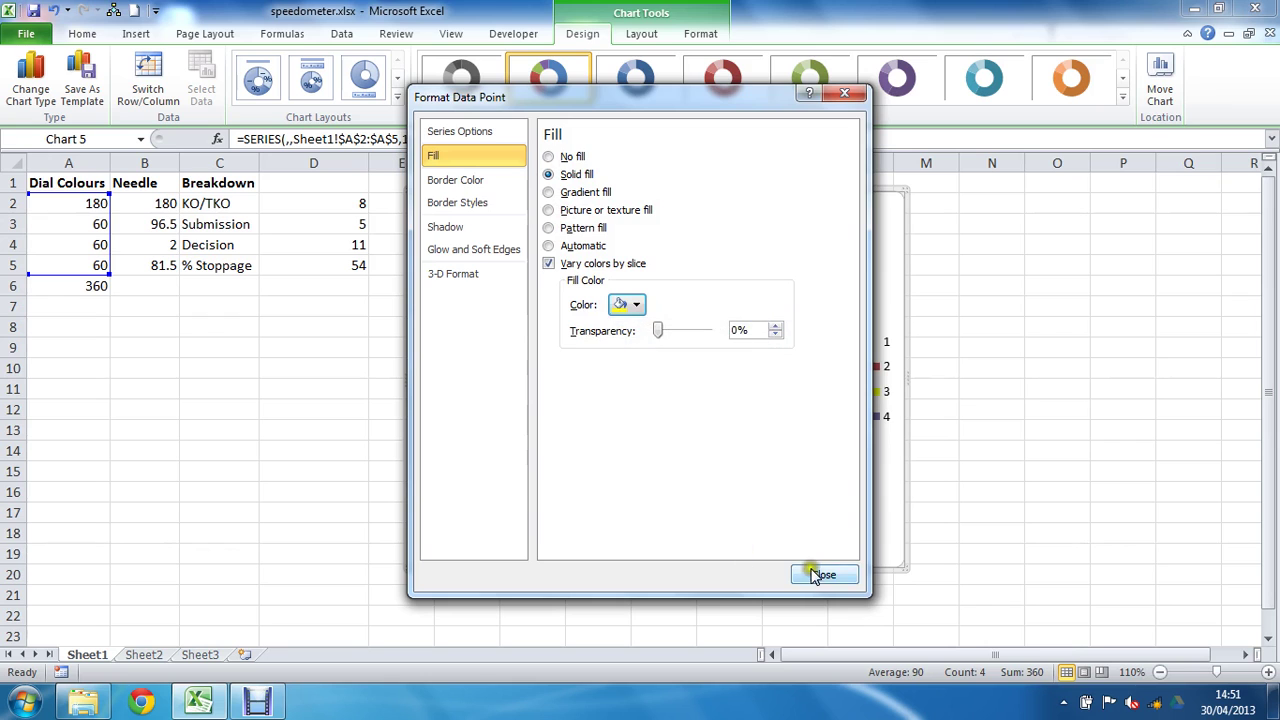
left_click(823, 574)
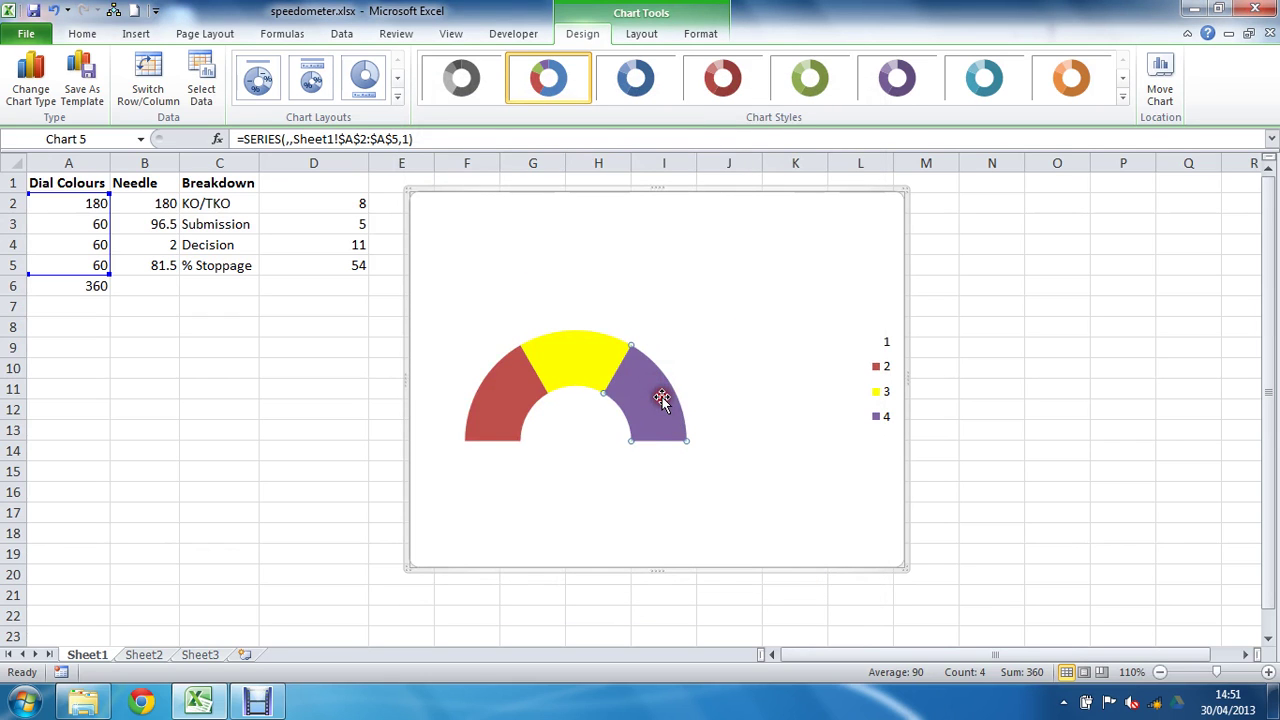
Step: Give the right-hand purple segment a solid green fill
right_click(662, 398)
left_click(727, 559)
left_click(445, 157)
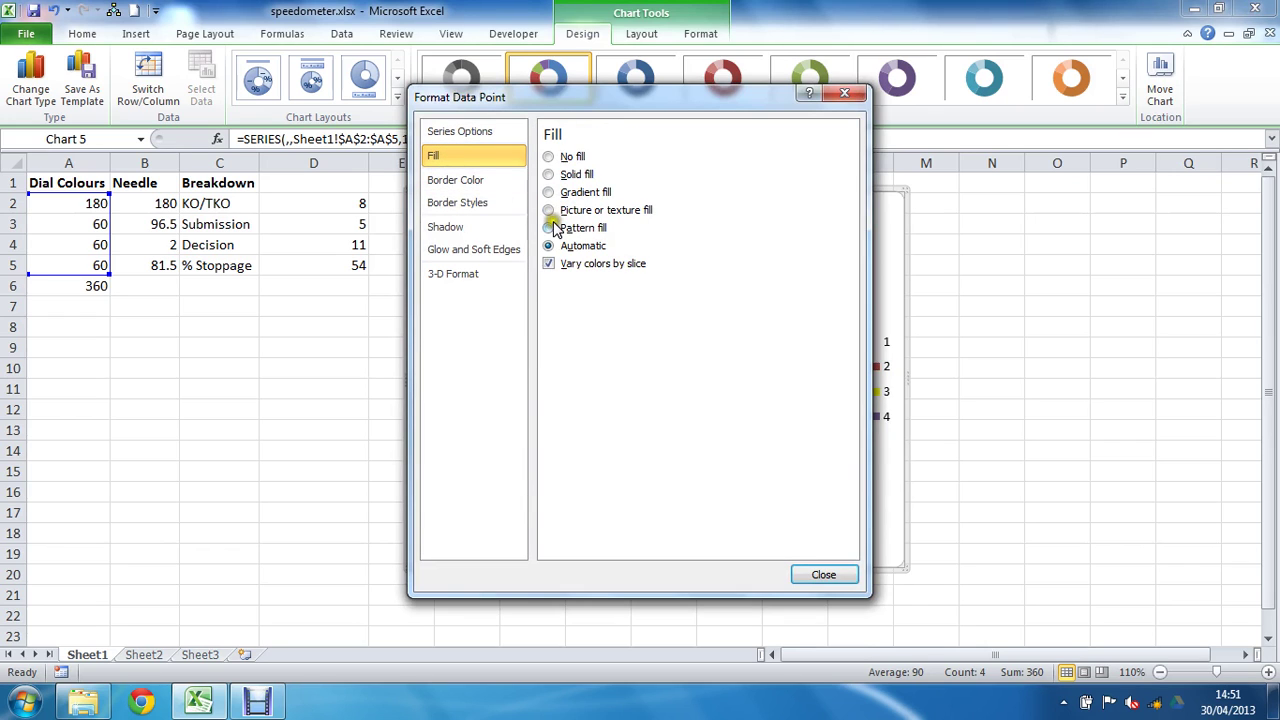
left_click(548, 174)
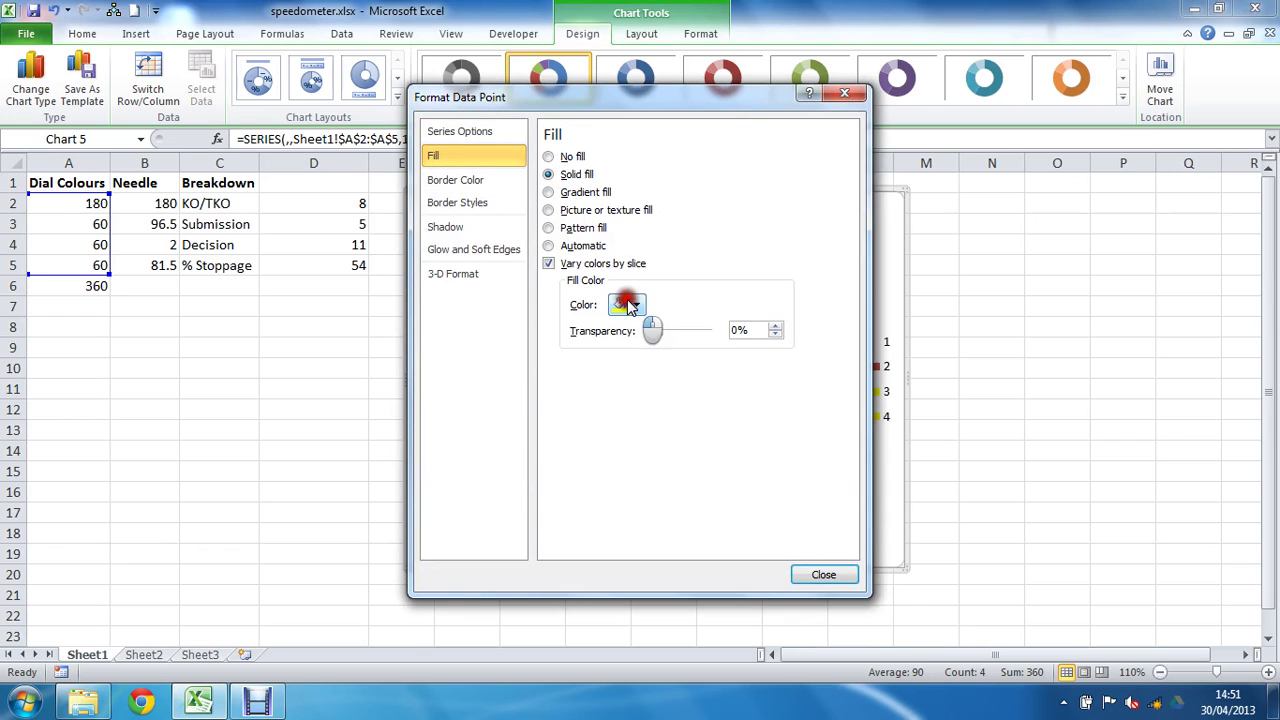
left_click(627, 304)
left_click(697, 447)
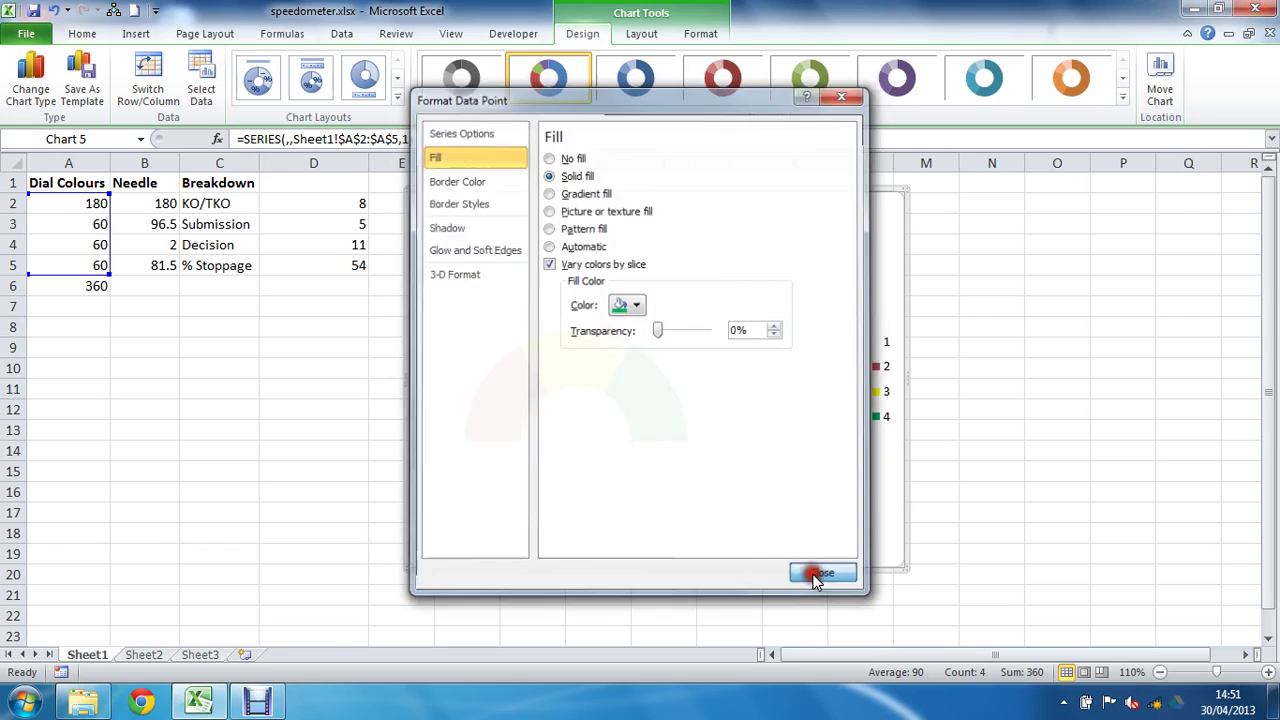
left_click(820, 574)
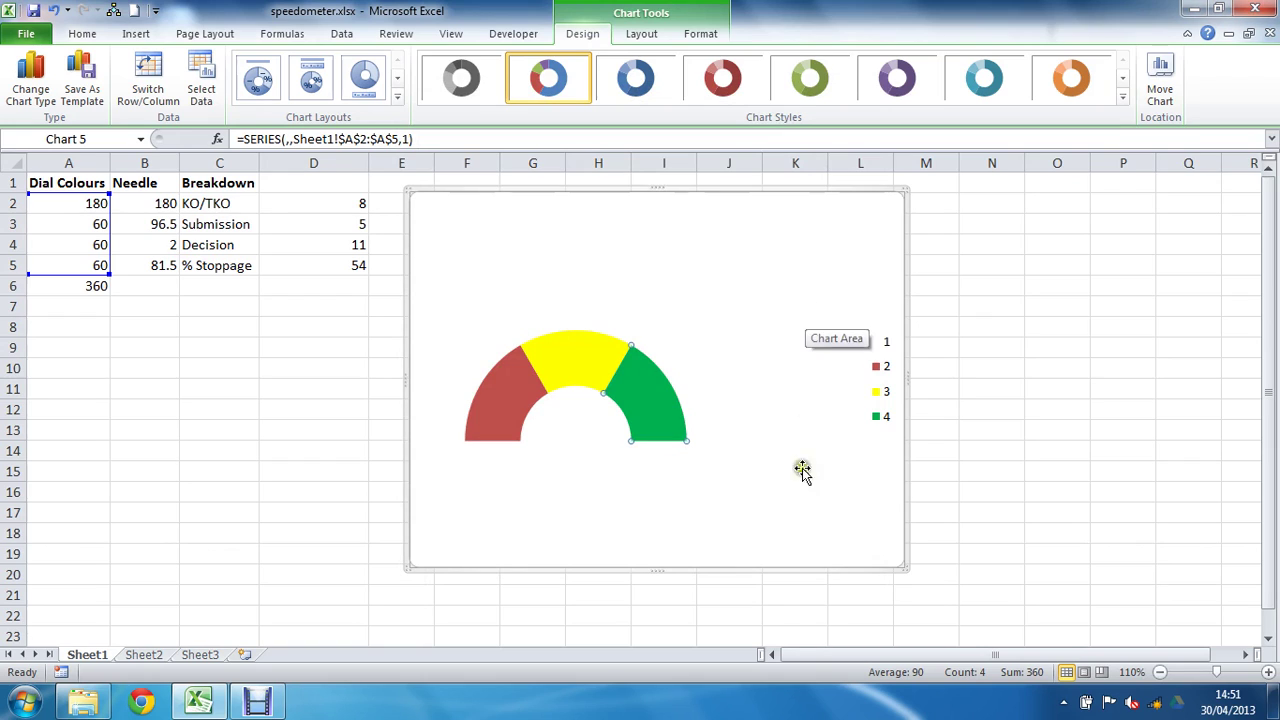
left_click(836, 535)
Step: Set the chart area's border colour to No line
right_click(836, 536)
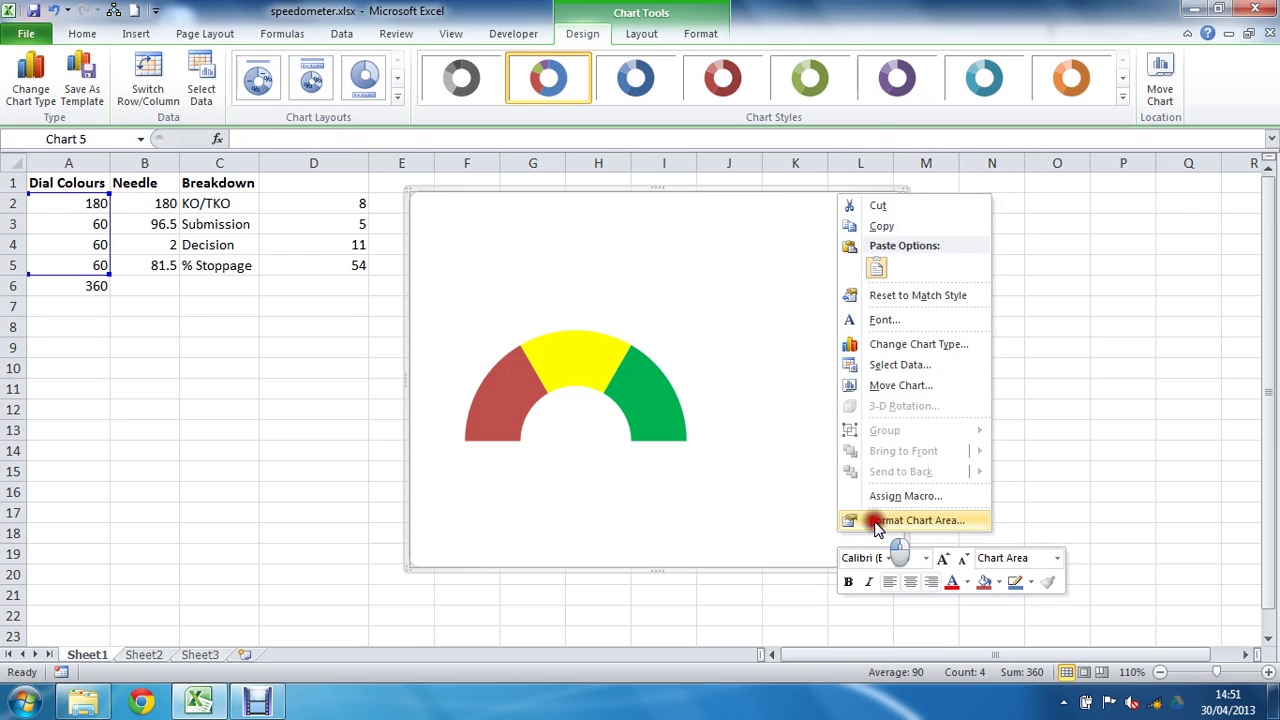
left_click(877, 522)
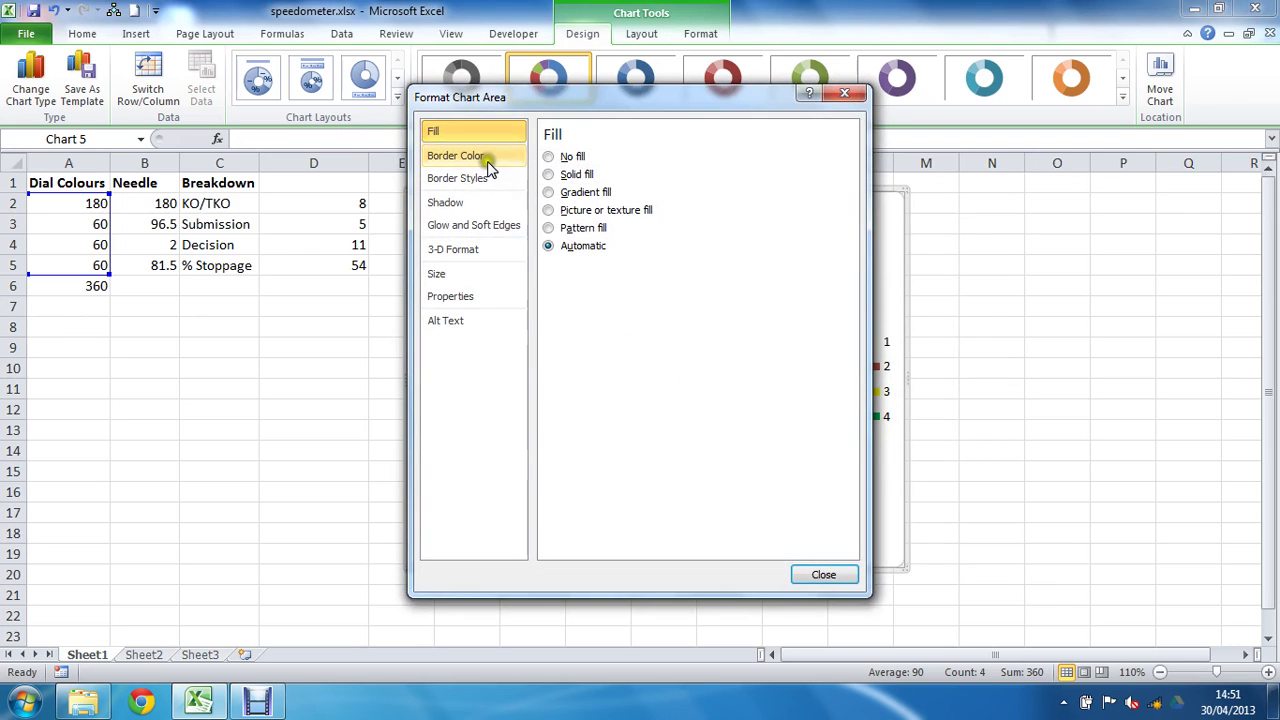
left_click(462, 156)
left_click(548, 158)
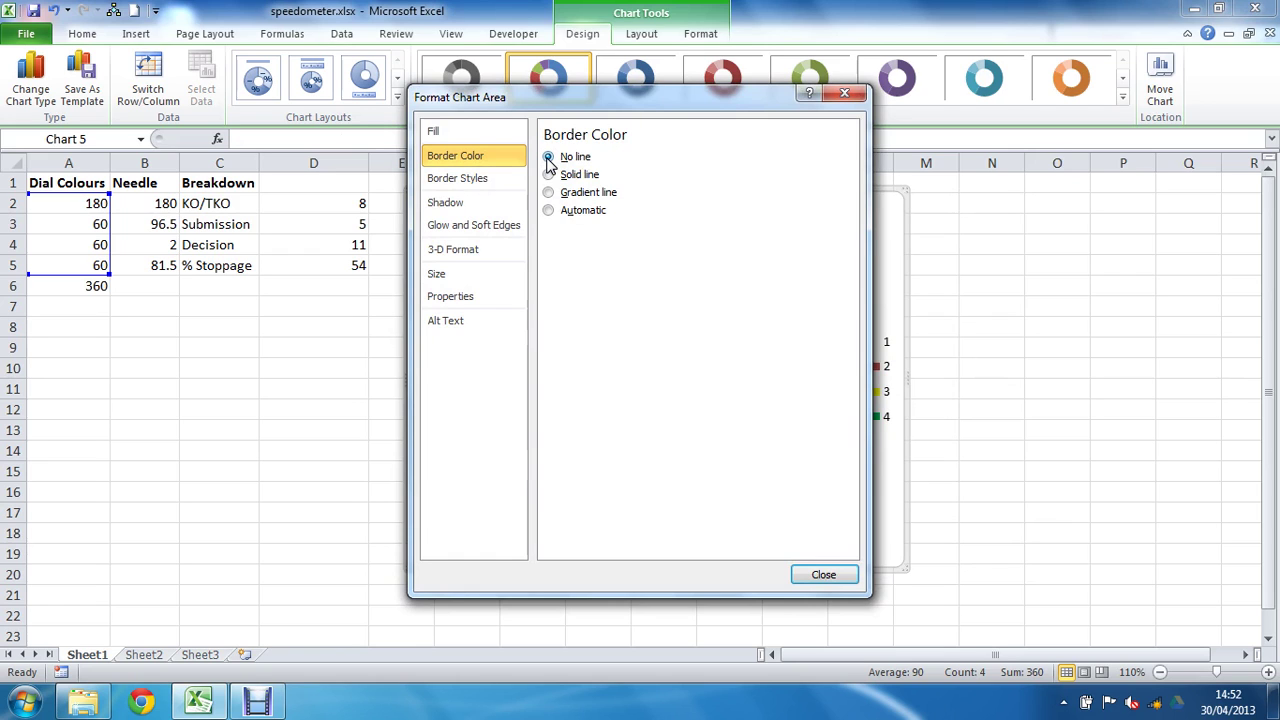
left_click(813, 577)
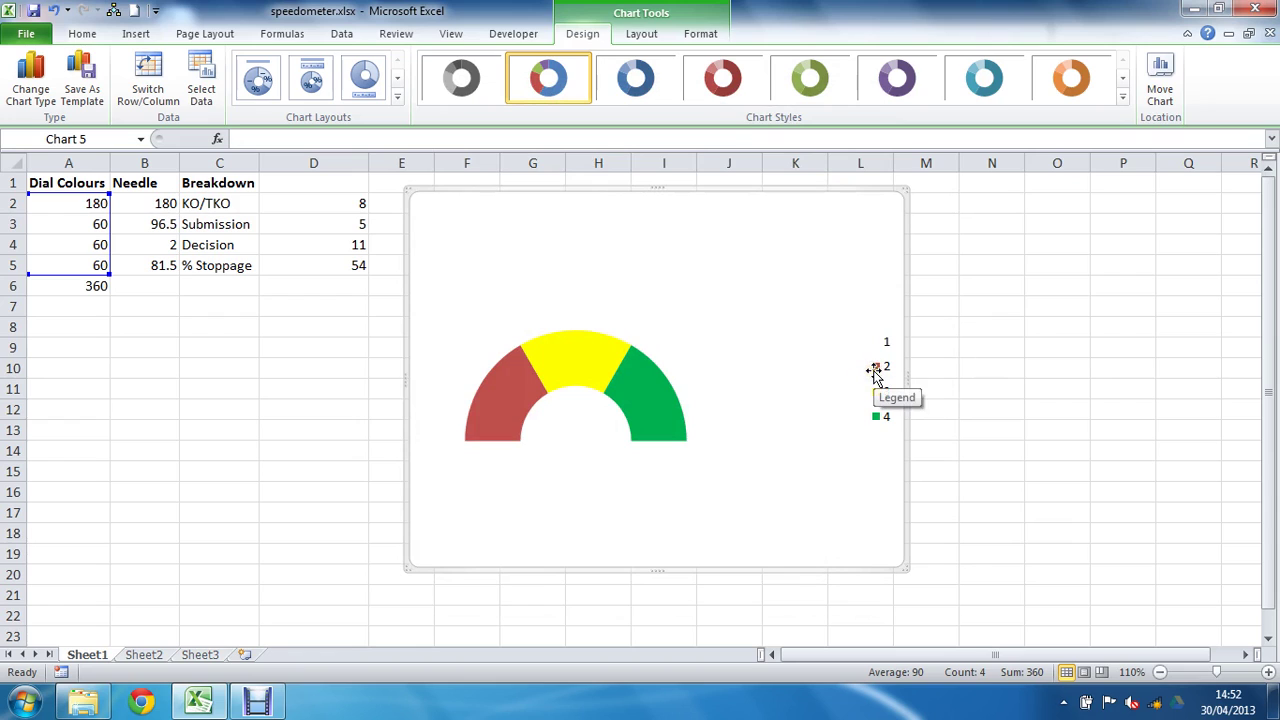
Step: Delete the doughnut chart's legend
left_click(873, 372)
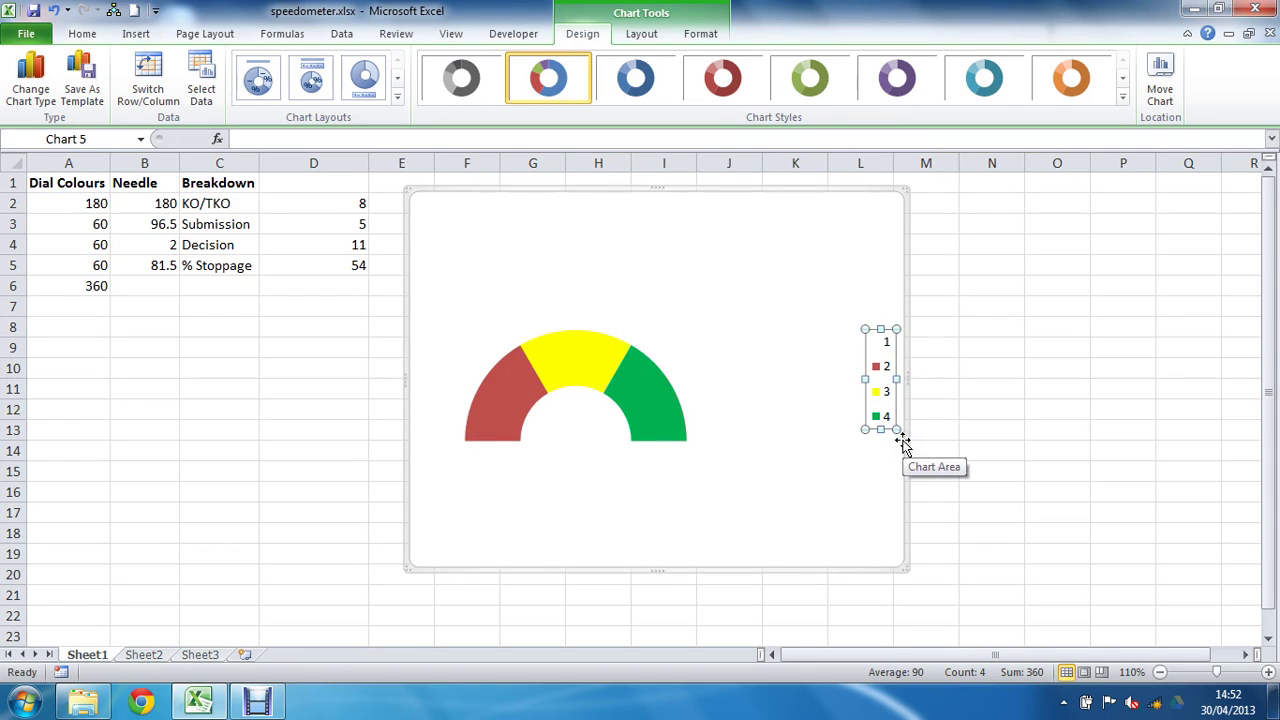
key("Delete")
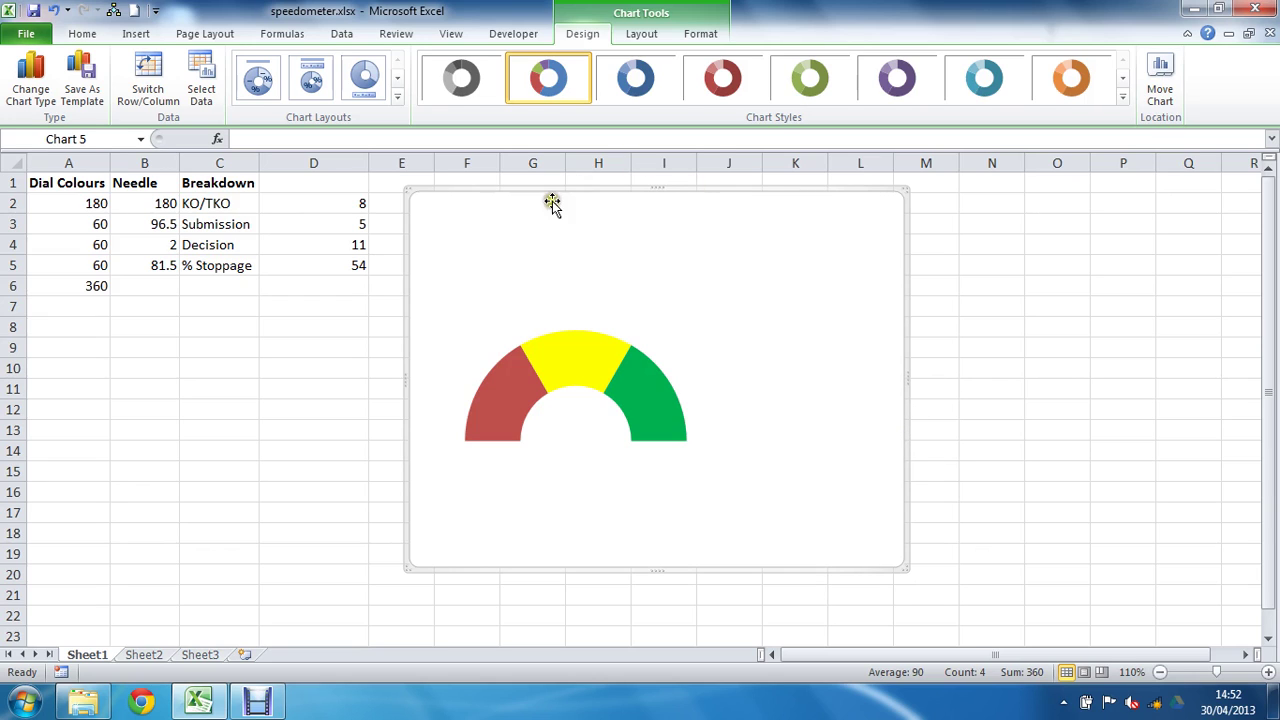
mouse_move(531, 480)
Step: Insert a 2-D pie chart of the Needle values B2:B5
left_click_drag(138, 203, 133, 264)
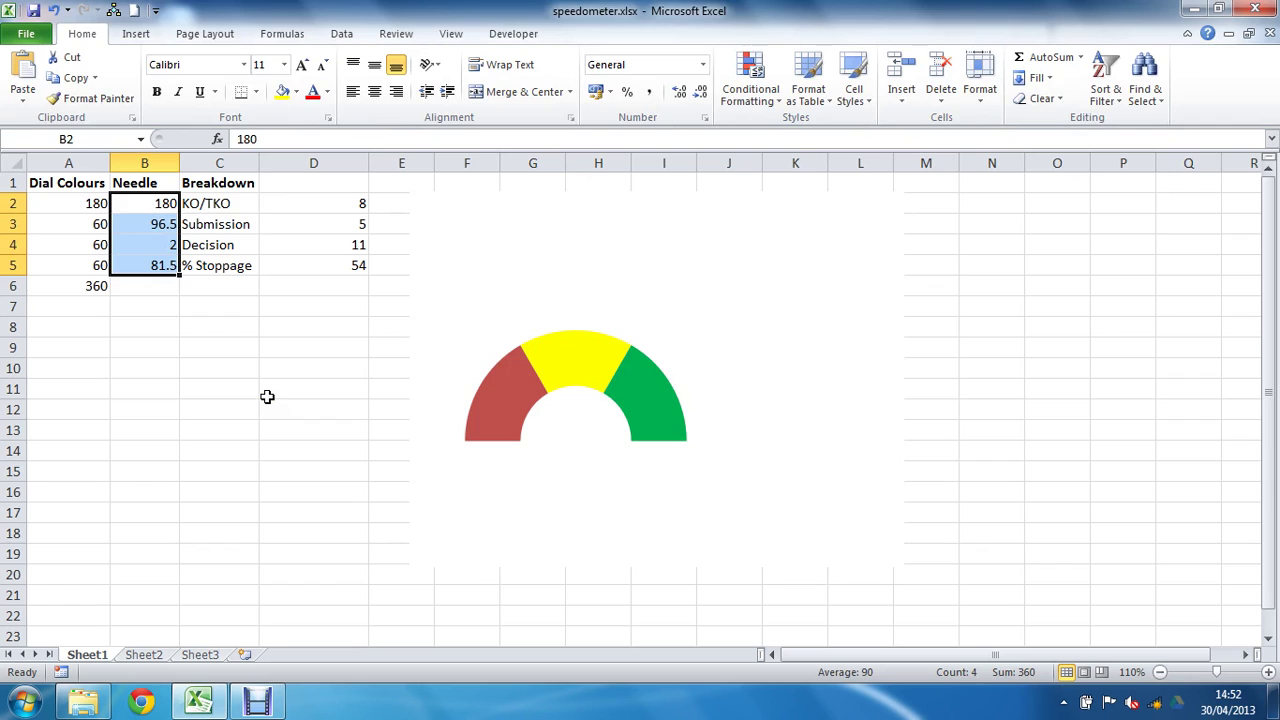
left_click(136, 33)
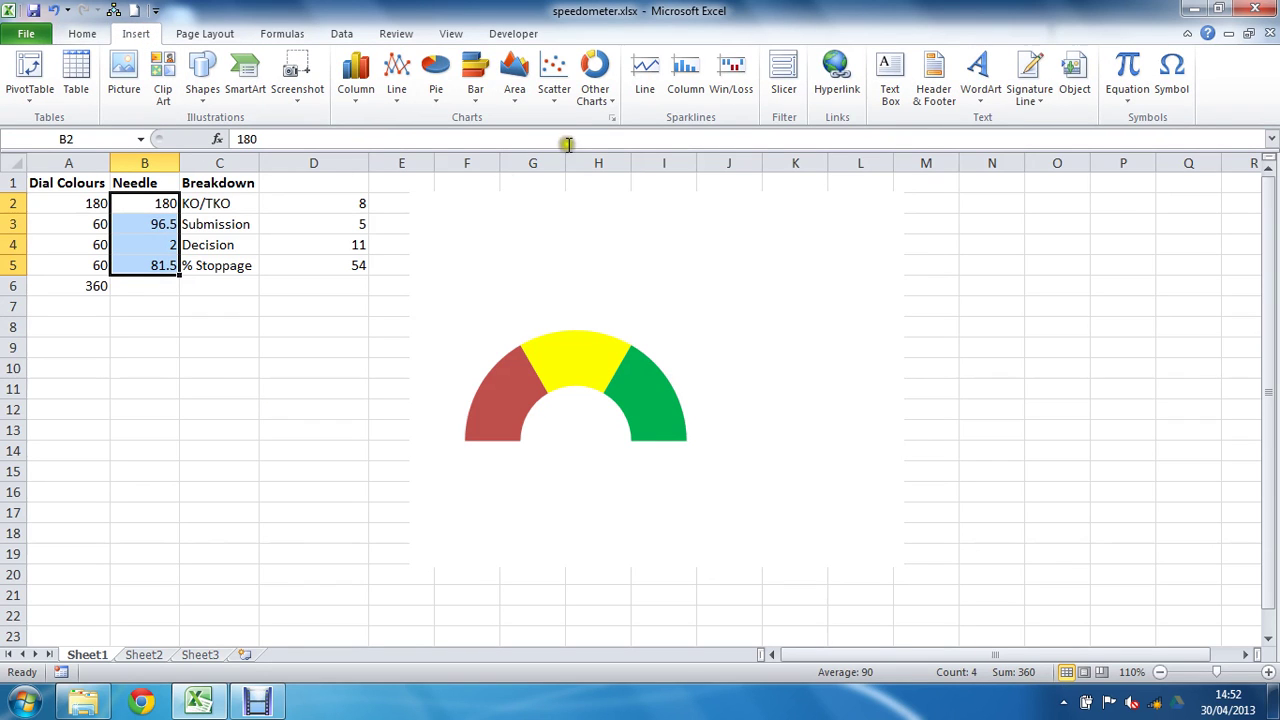
left_click(436, 85)
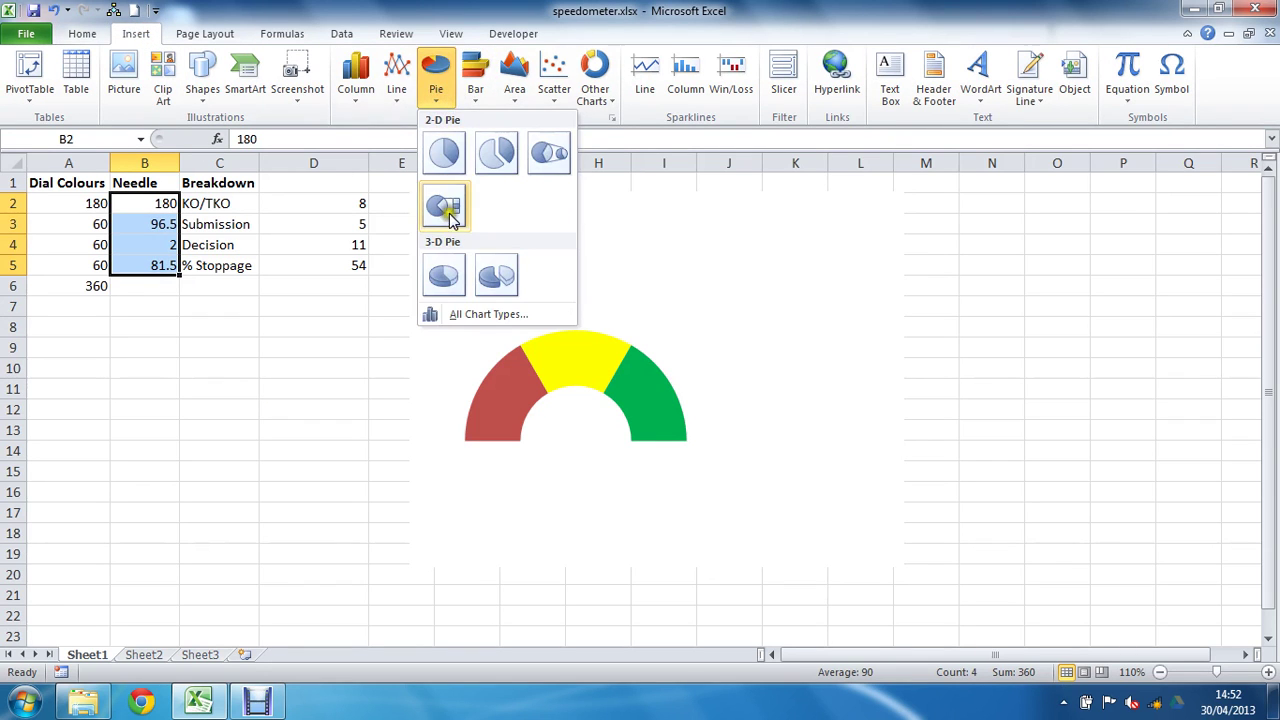
left_click(449, 154)
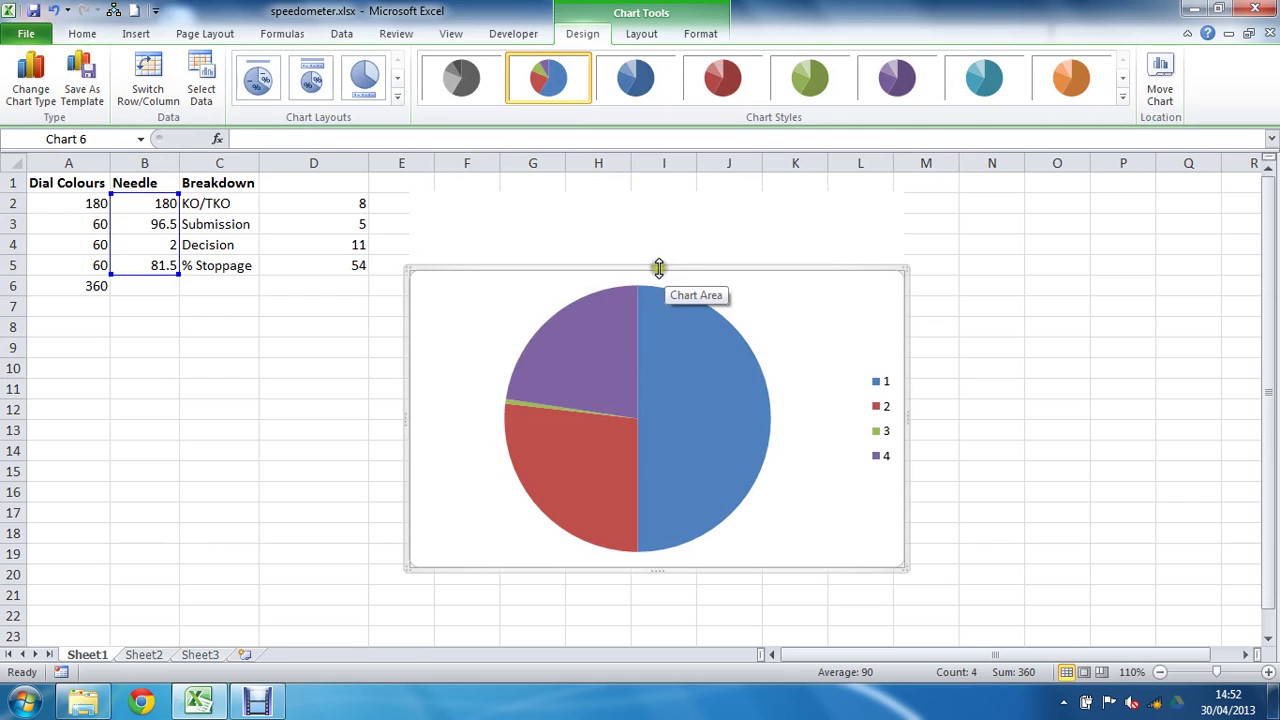
Step: Move the pie chart up over the dial and shrink its plot area
left_click_drag(673, 272, 656, 185)
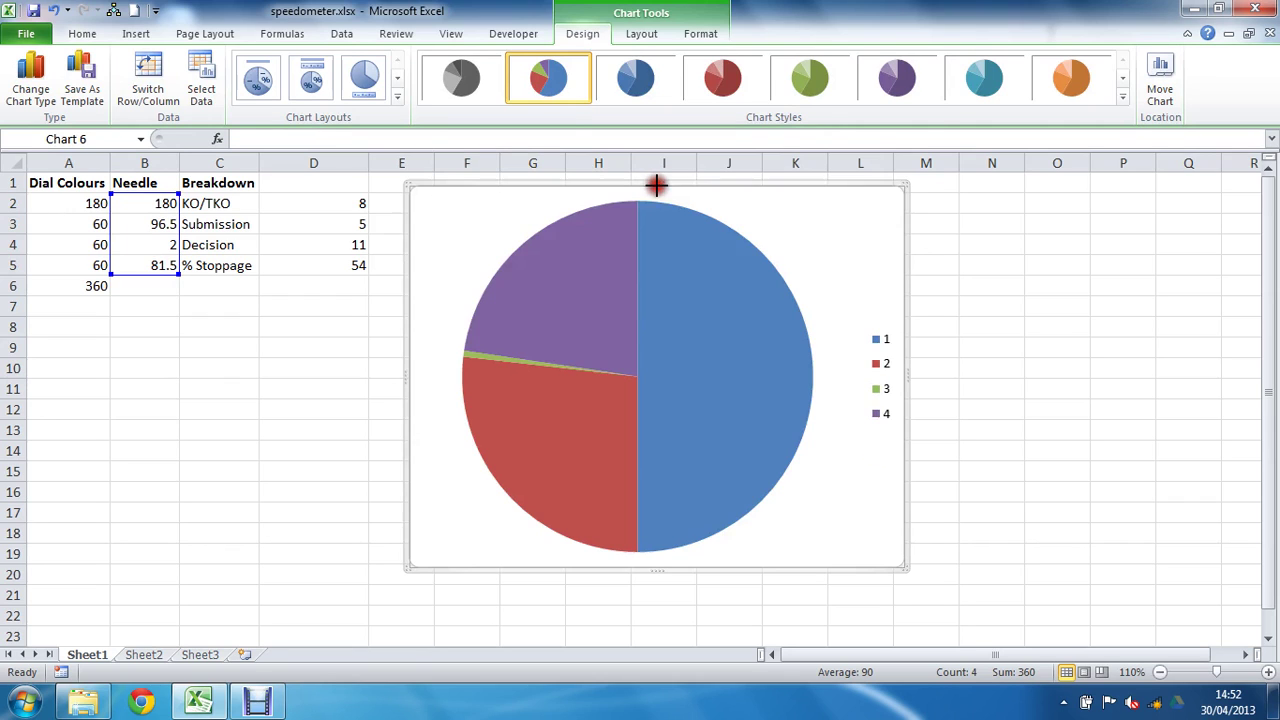
left_click(795, 250)
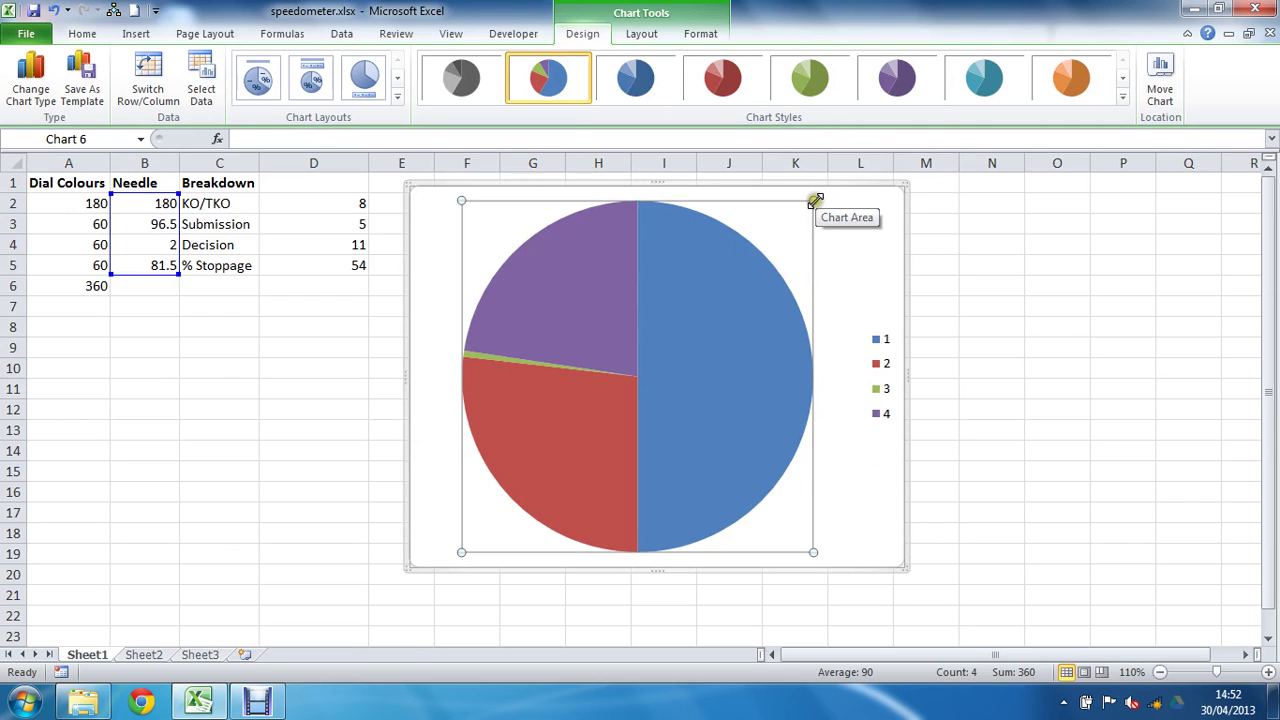
left_click_drag(814, 200, 666, 462)
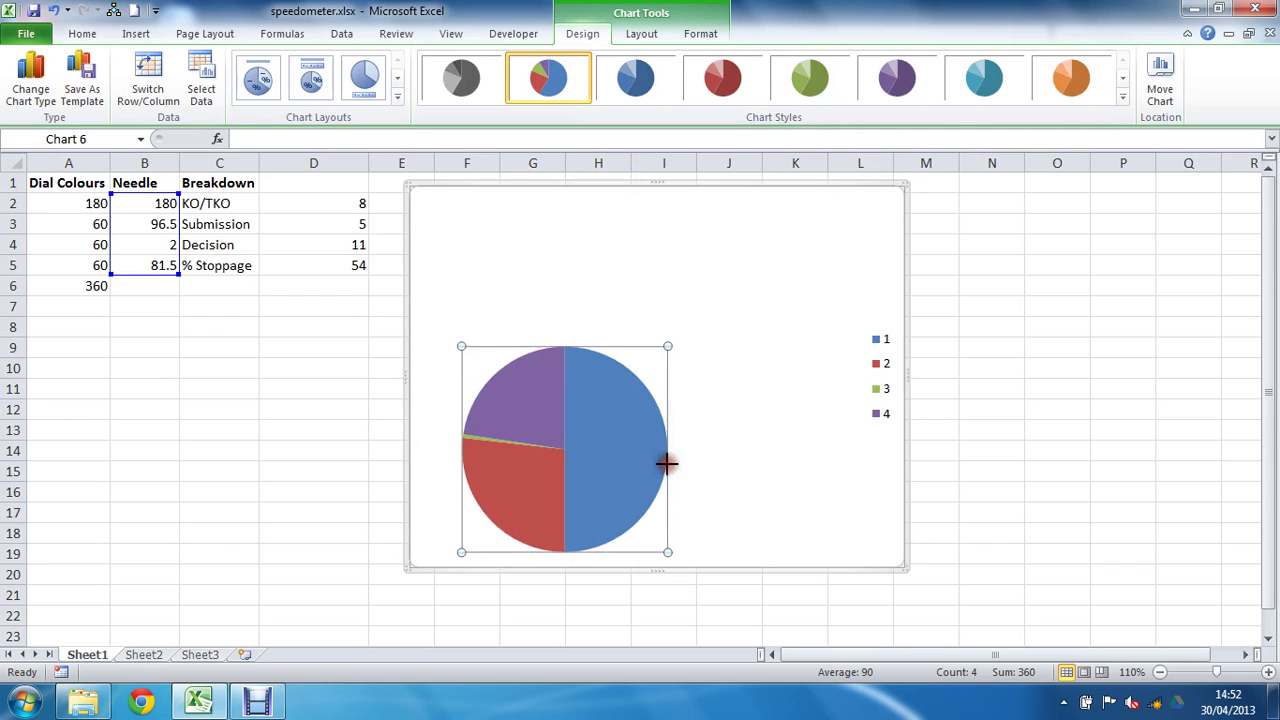
left_click(866, 234)
Step: Make the pie chart area's background No fill so the dial shows through
right_click(866, 234)
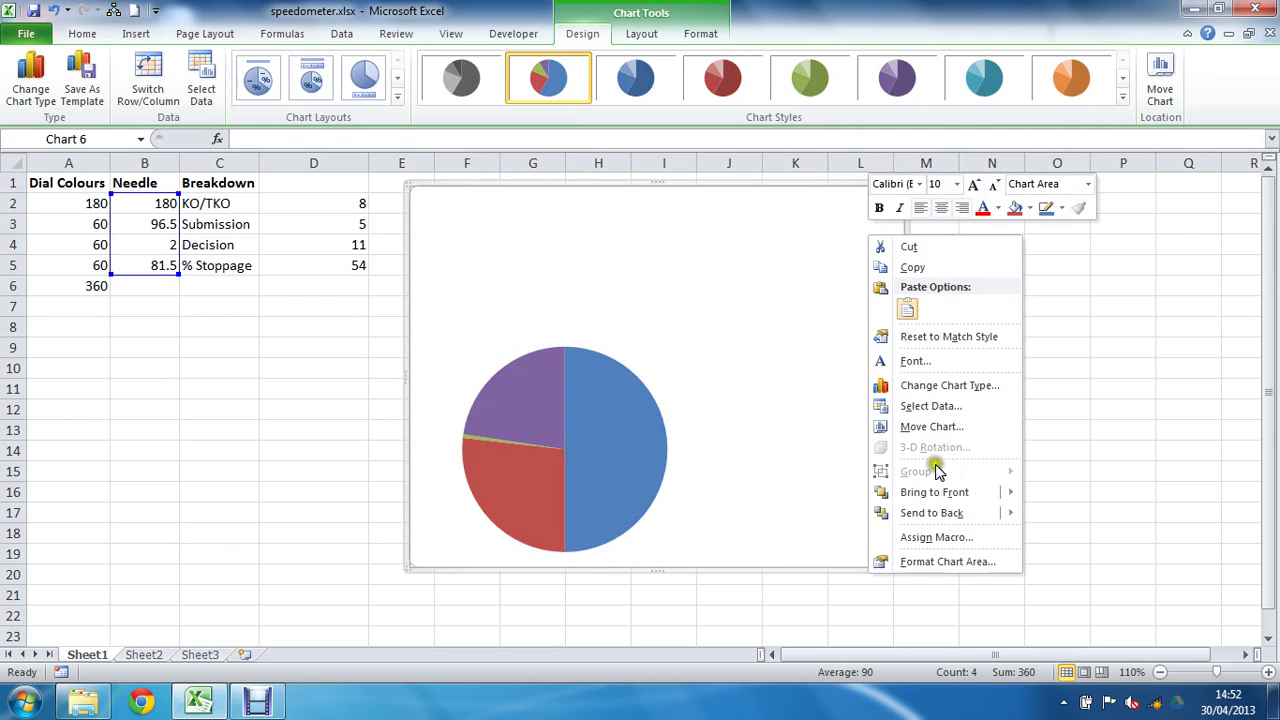
left_click(940, 562)
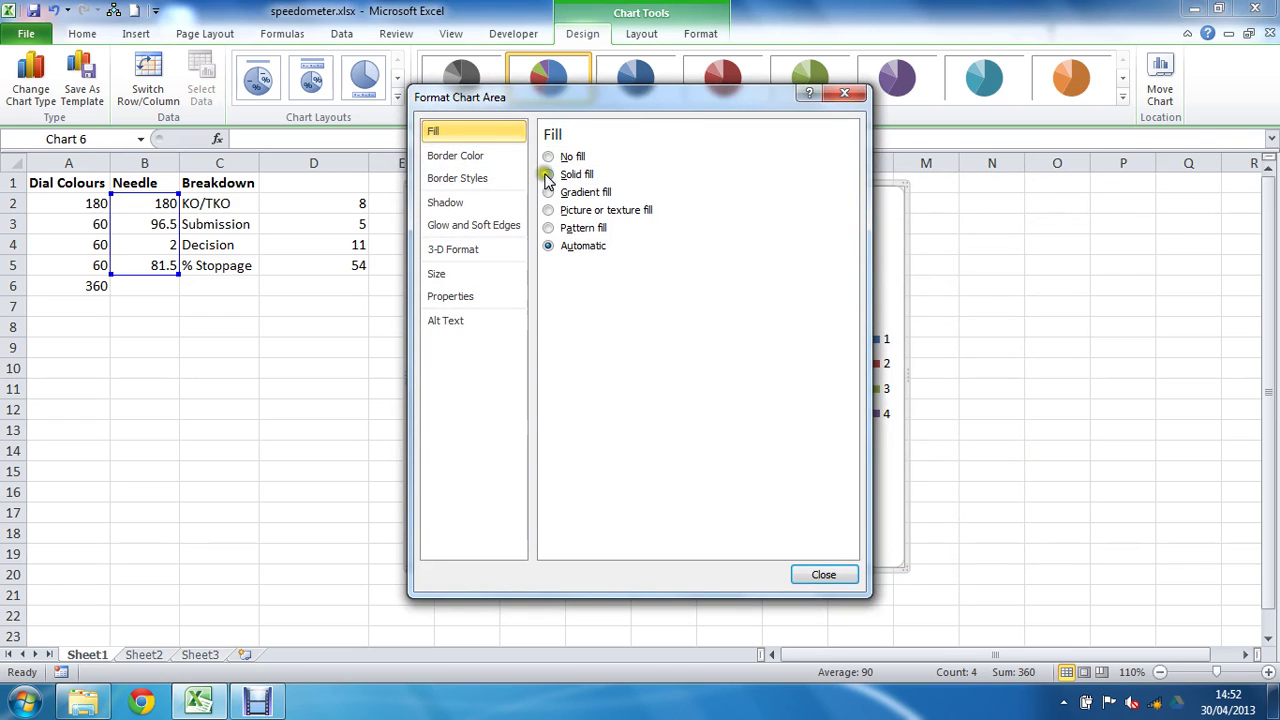
left_click(548, 157)
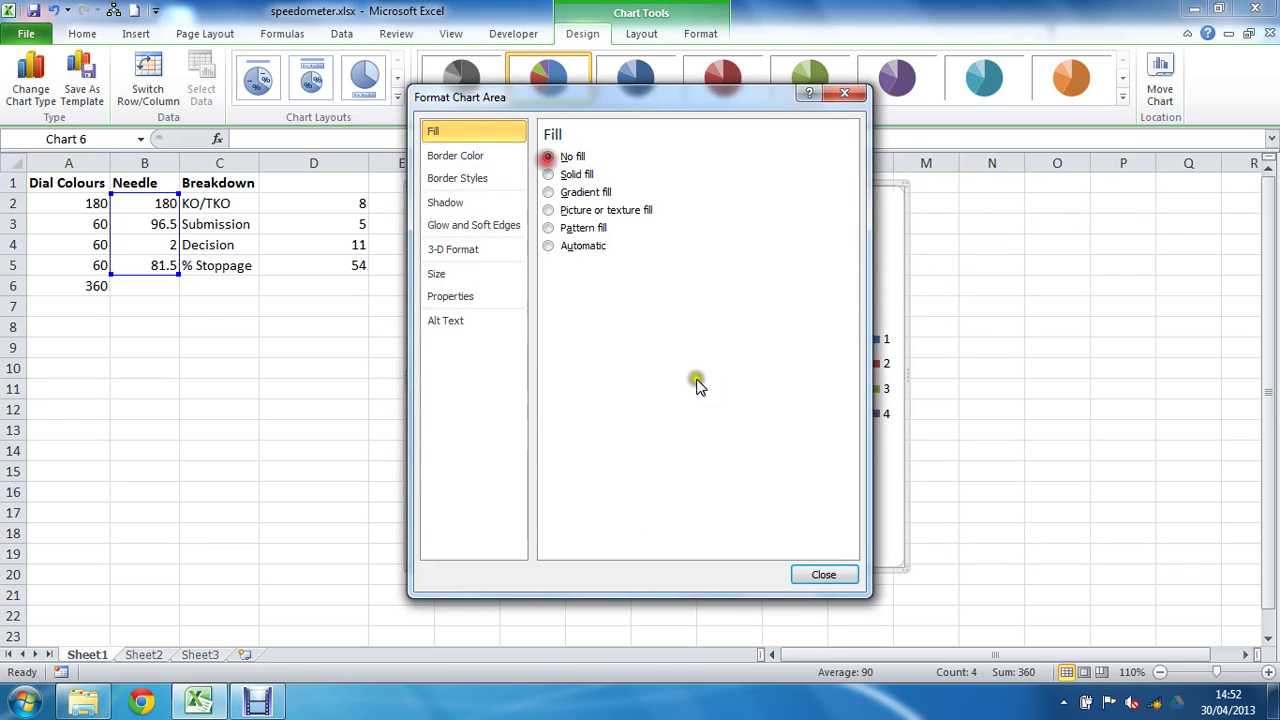
left_click(824, 575)
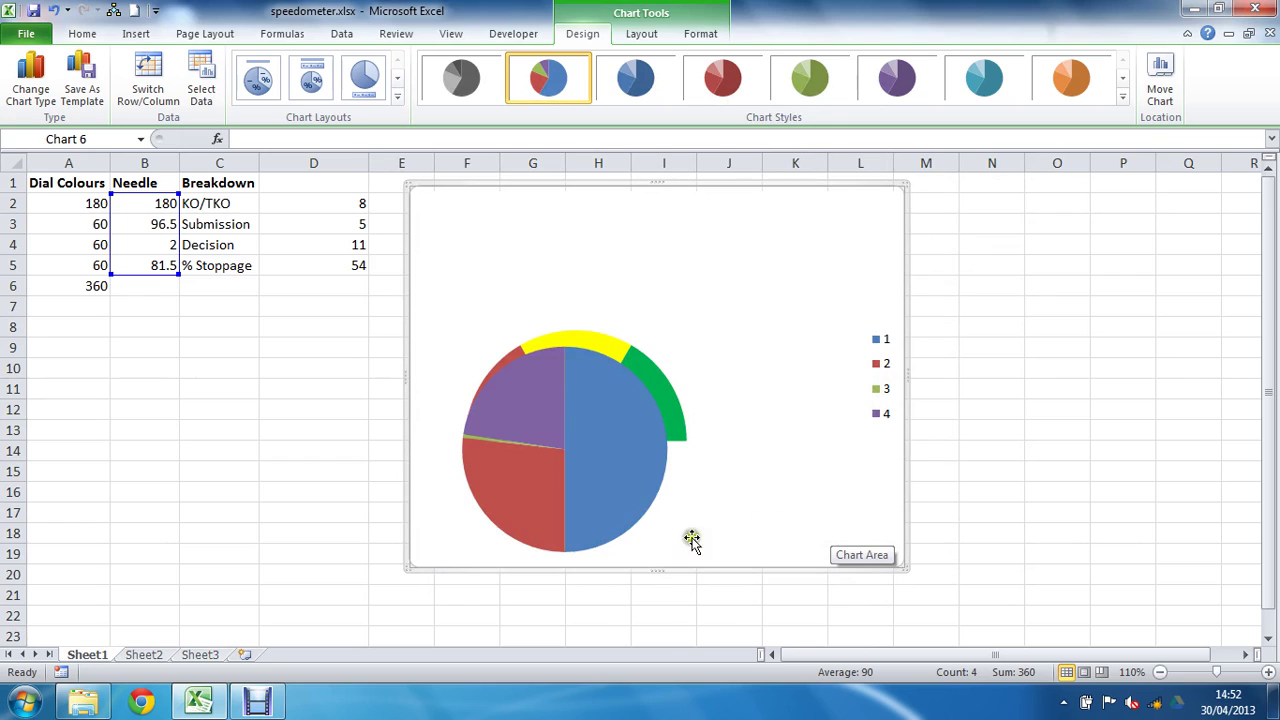
Step: Align the pie's plot area over the dial and delete its legend
left_click(657, 530)
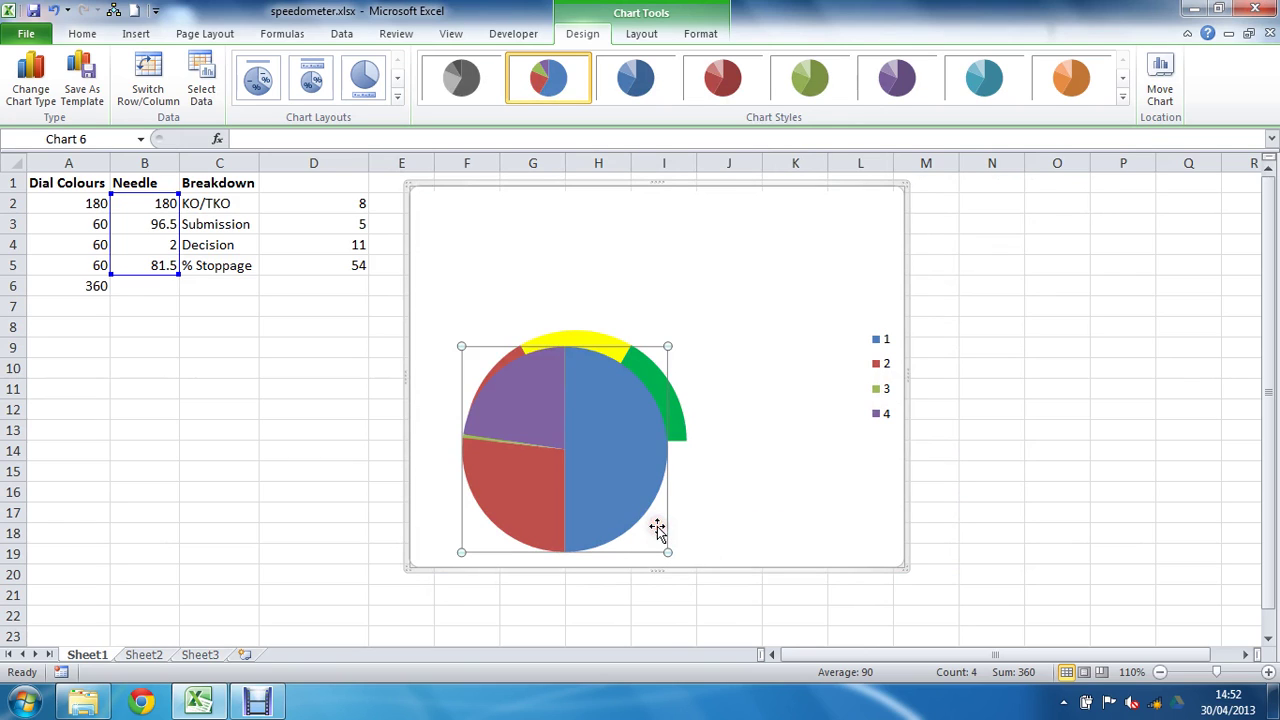
left_click_drag(666, 346, 682, 332)
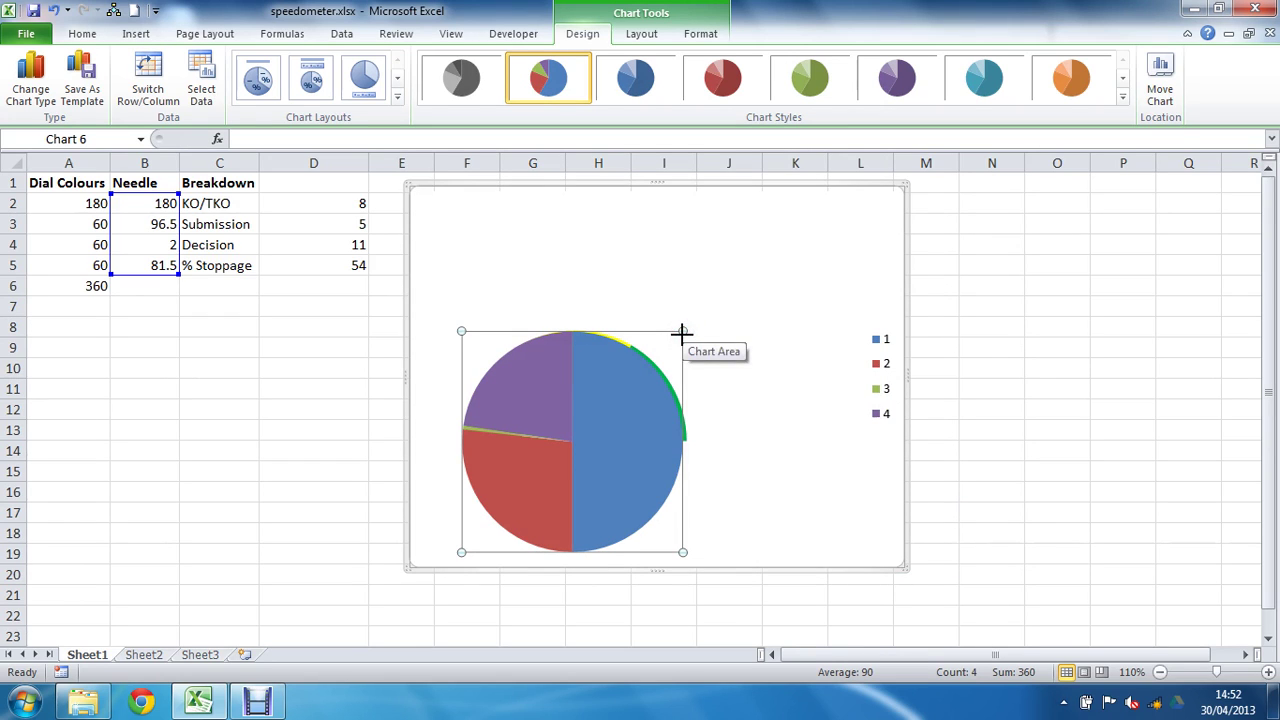
mouse_move(670, 510)
left_mouse_down()
mouse_move(686, 537)
mouse_move(668, 514)
left_mouse_up()
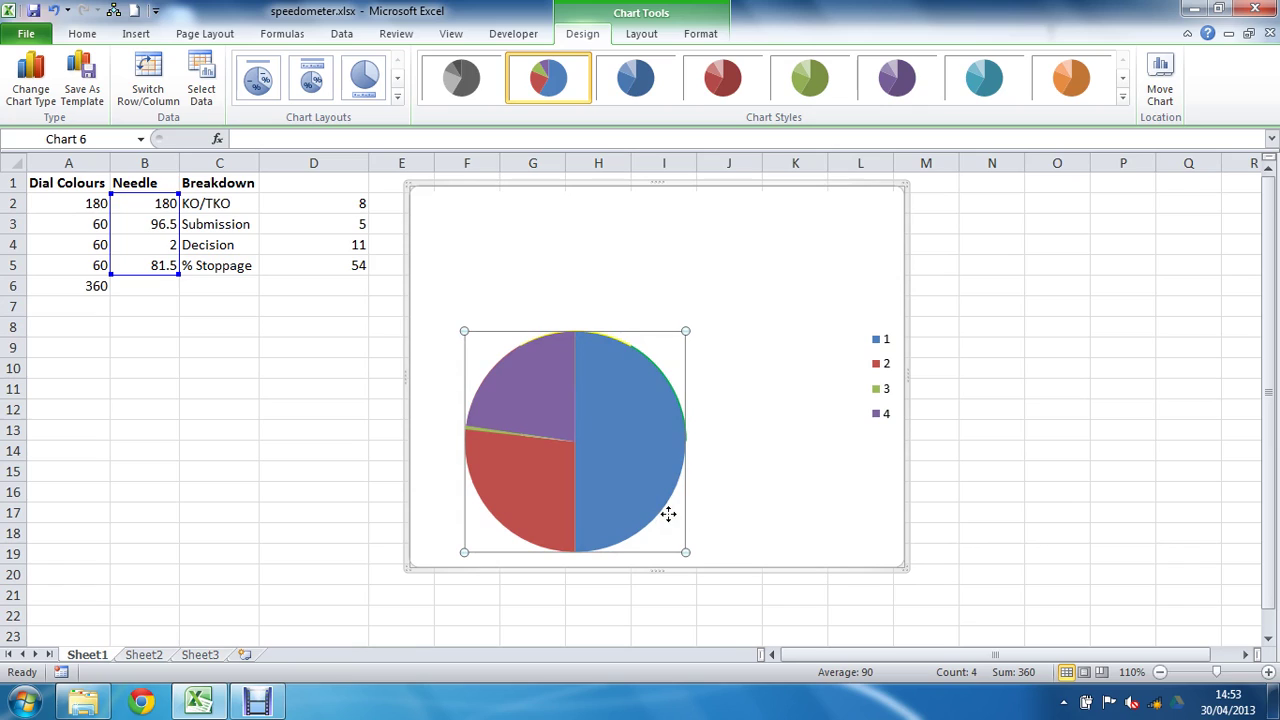
left_click(670, 358)
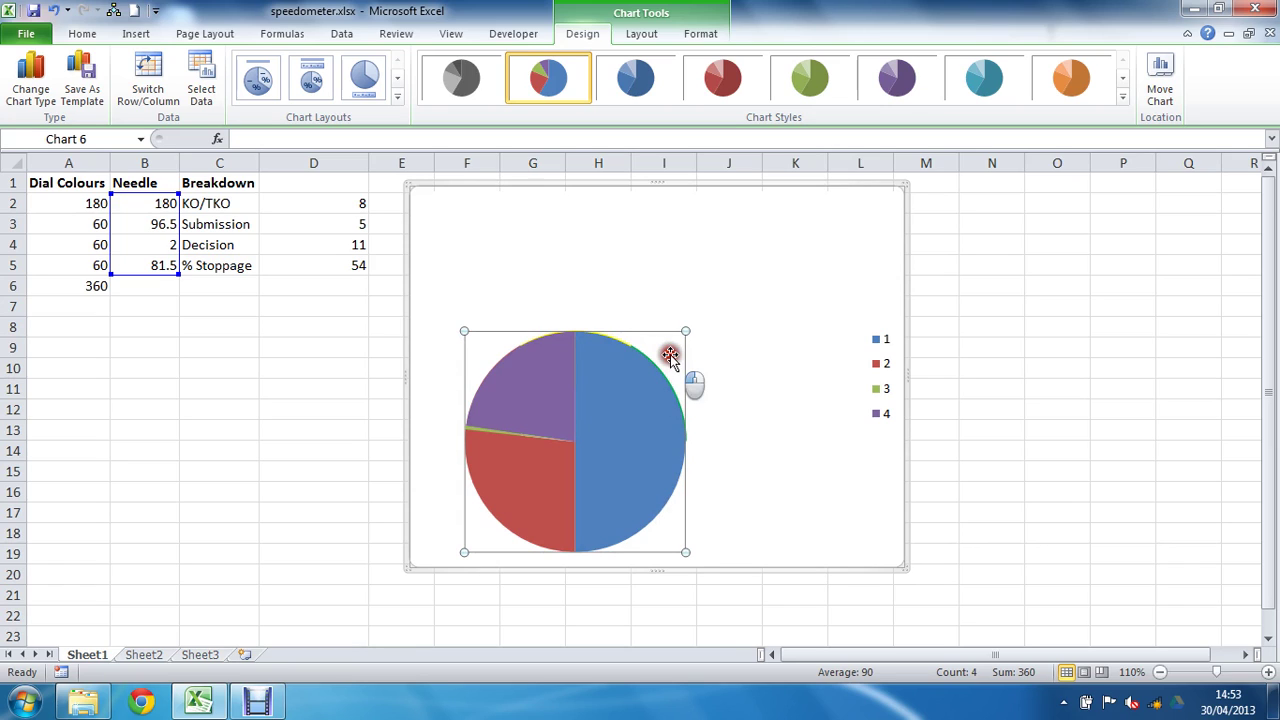
left_click_drag(670, 358, 668, 352)
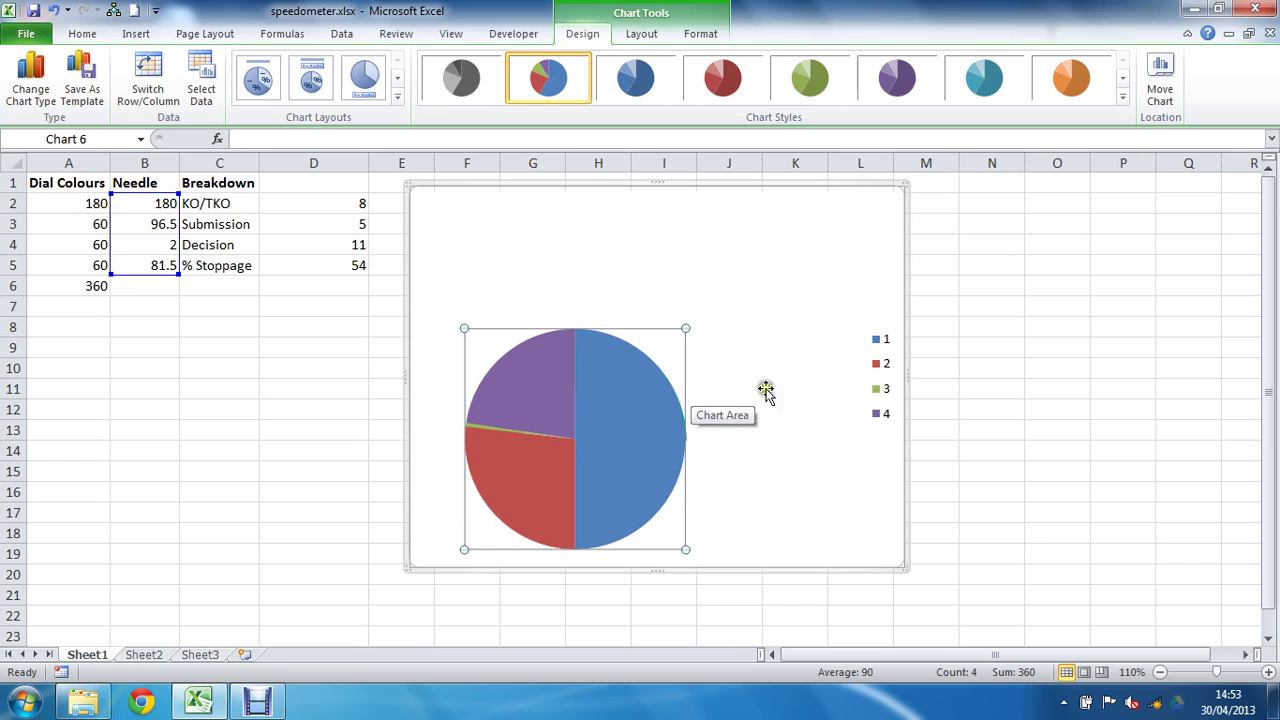
left_click(879, 362)
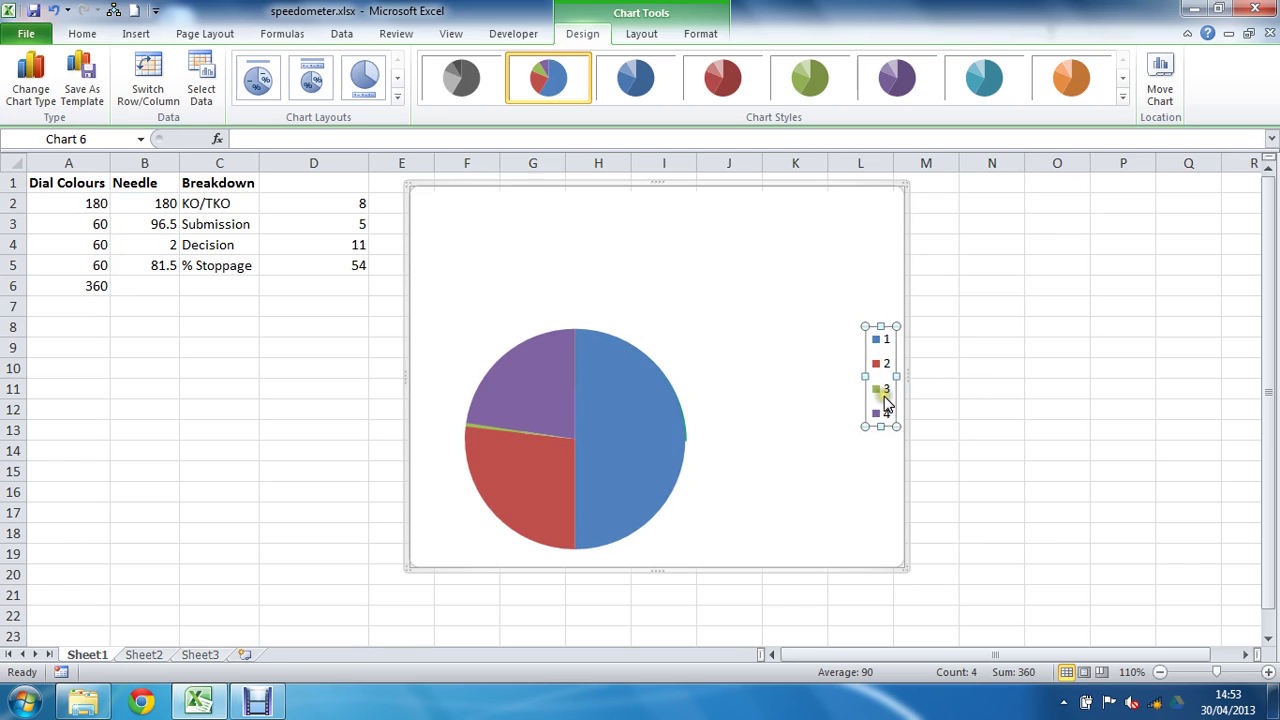
key("Delete")
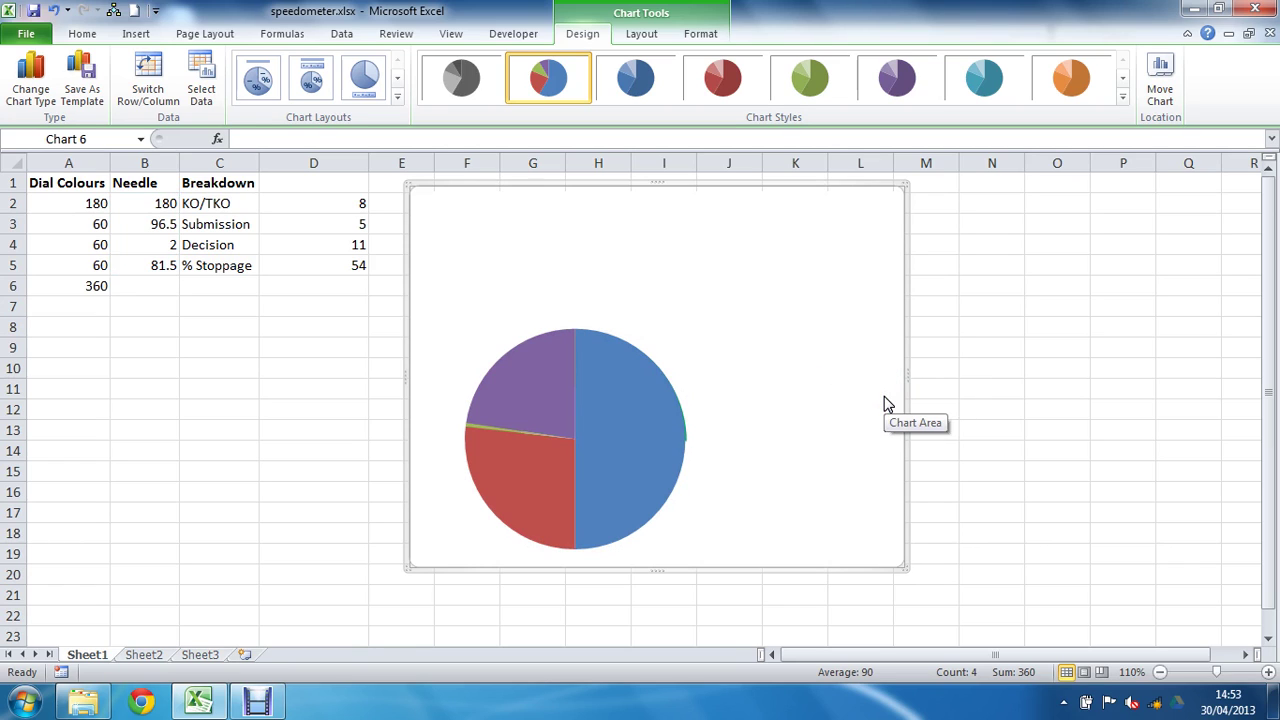
Step: Set the pie series' angle of first slice to 90°
right_click(610, 425)
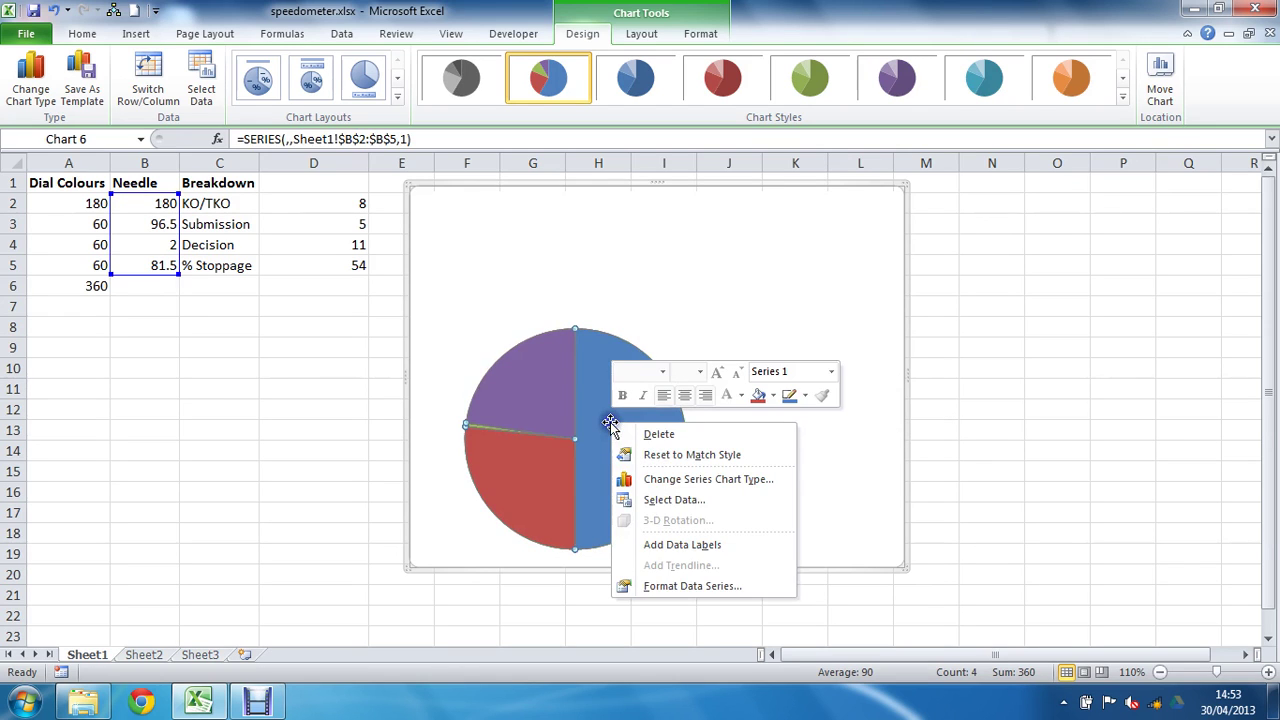
left_click(652, 588)
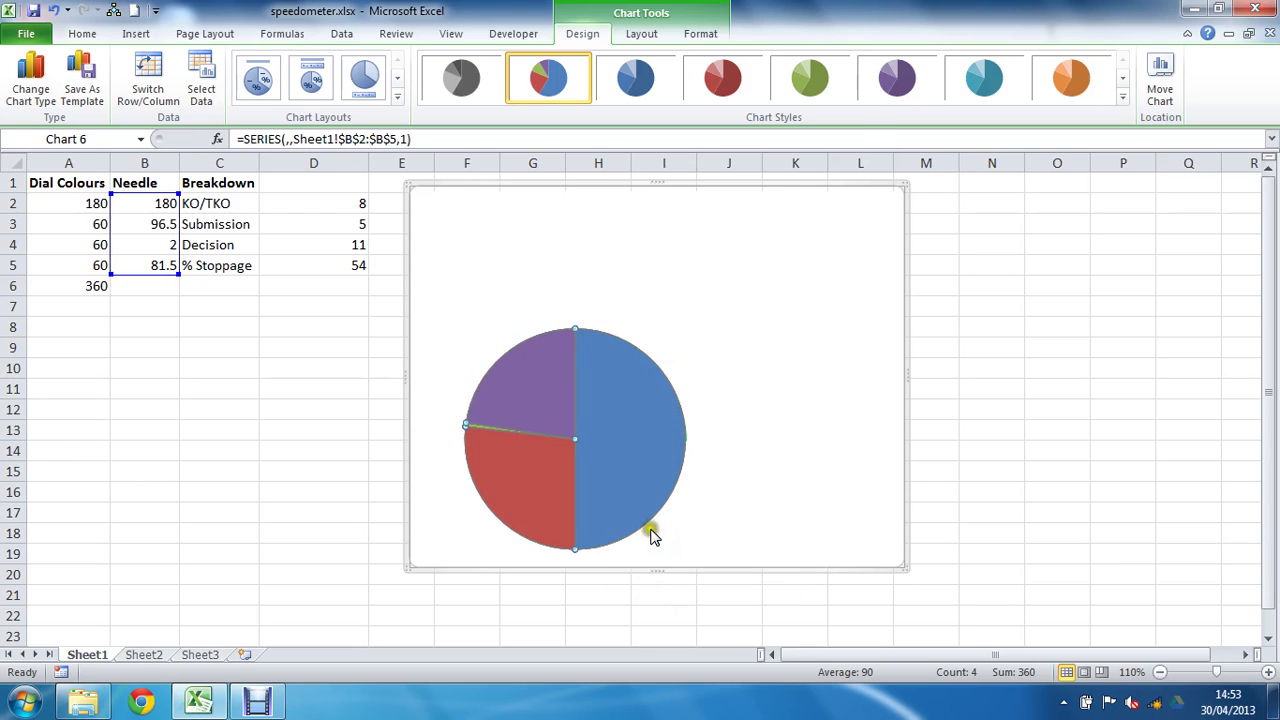
double_click(674, 195)
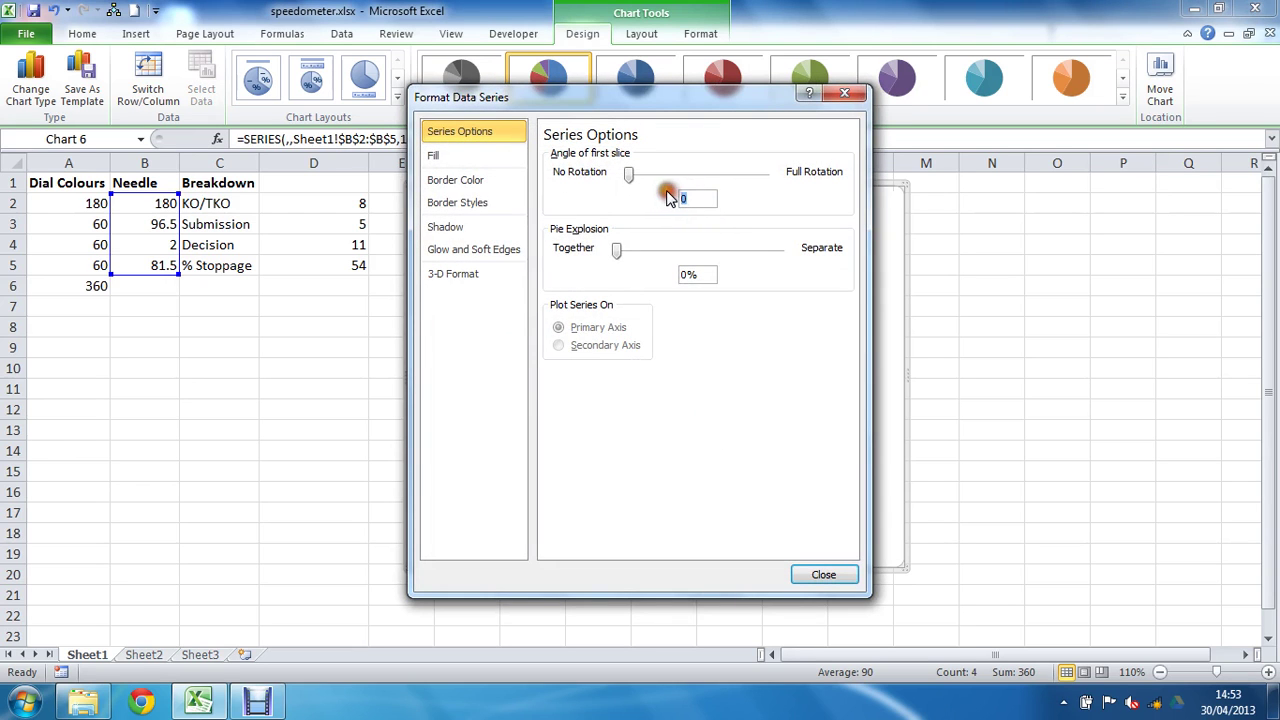
left_click(808, 572)
left_click(592, 503)
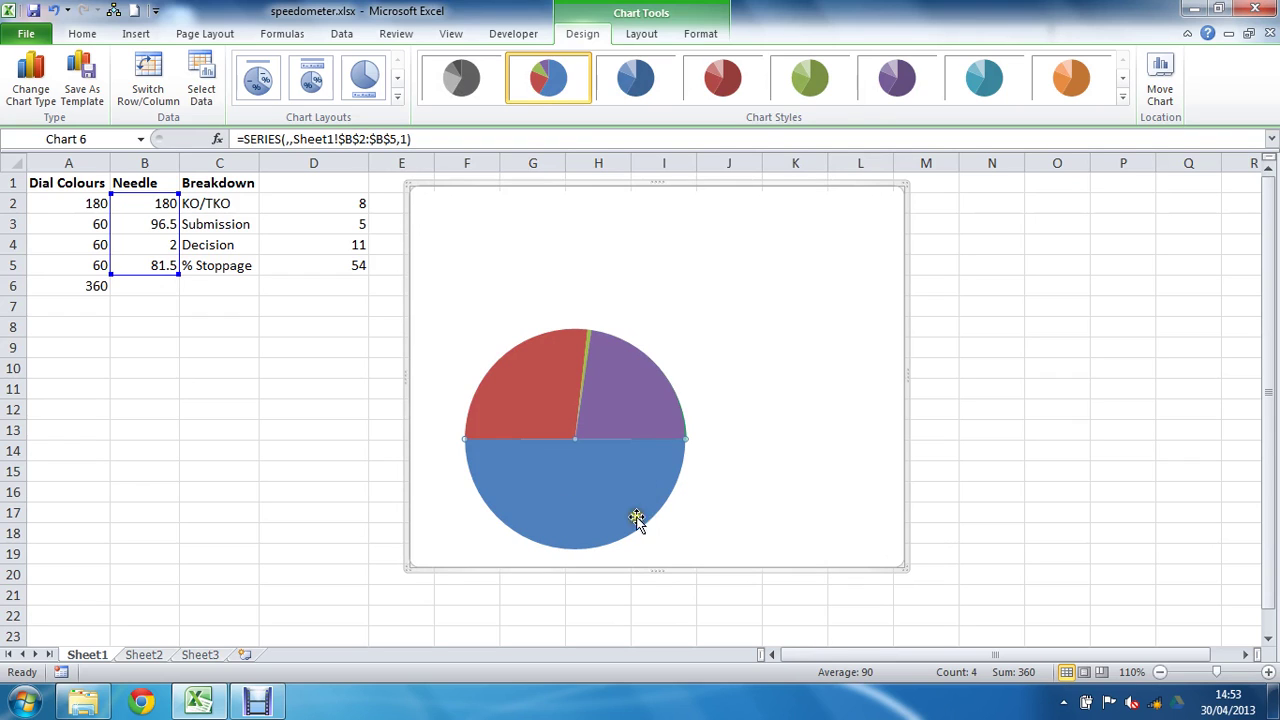
Step: Set the pie's blue 180 slice to No fill
right_click(580, 493)
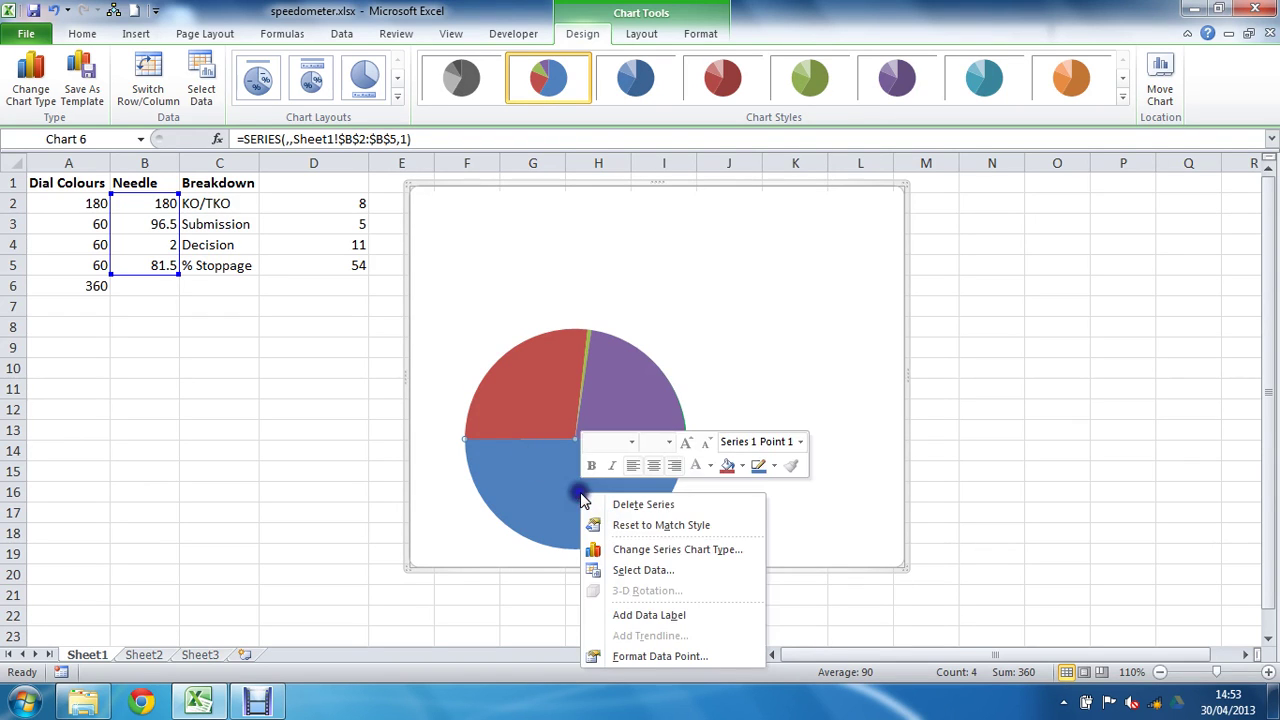
left_click(630, 657)
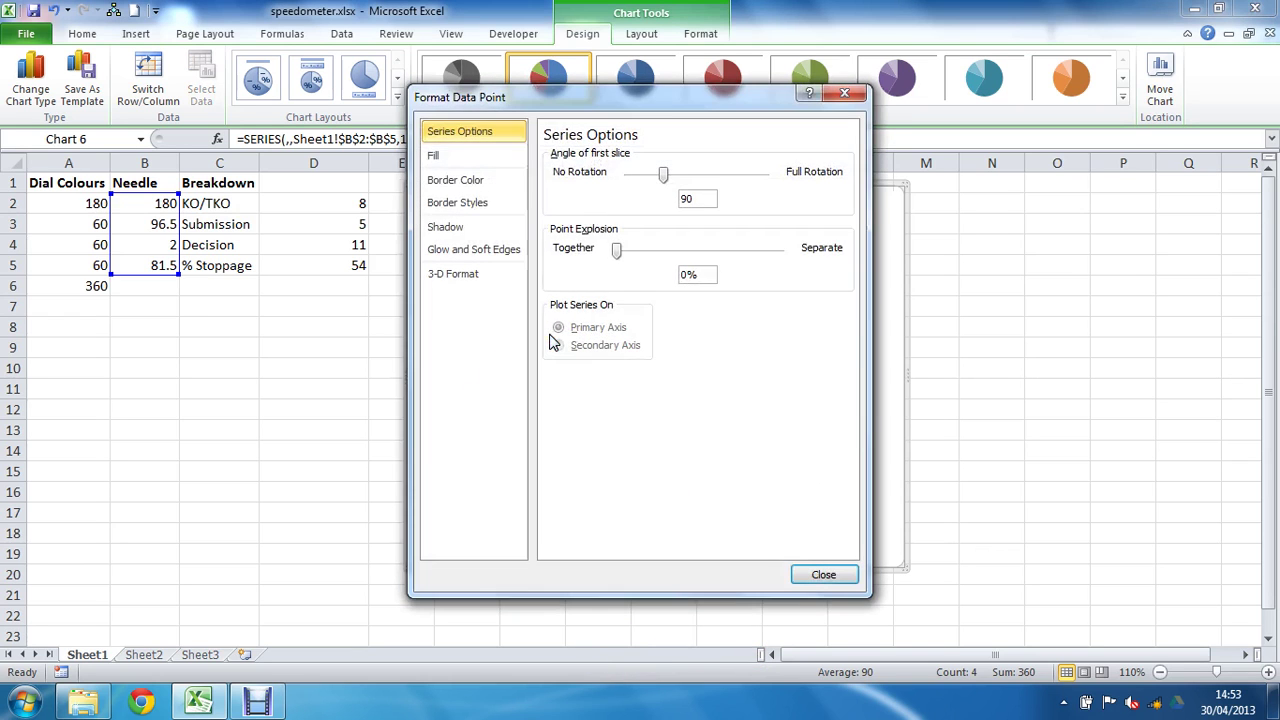
left_click(471, 157)
left_click(548, 157)
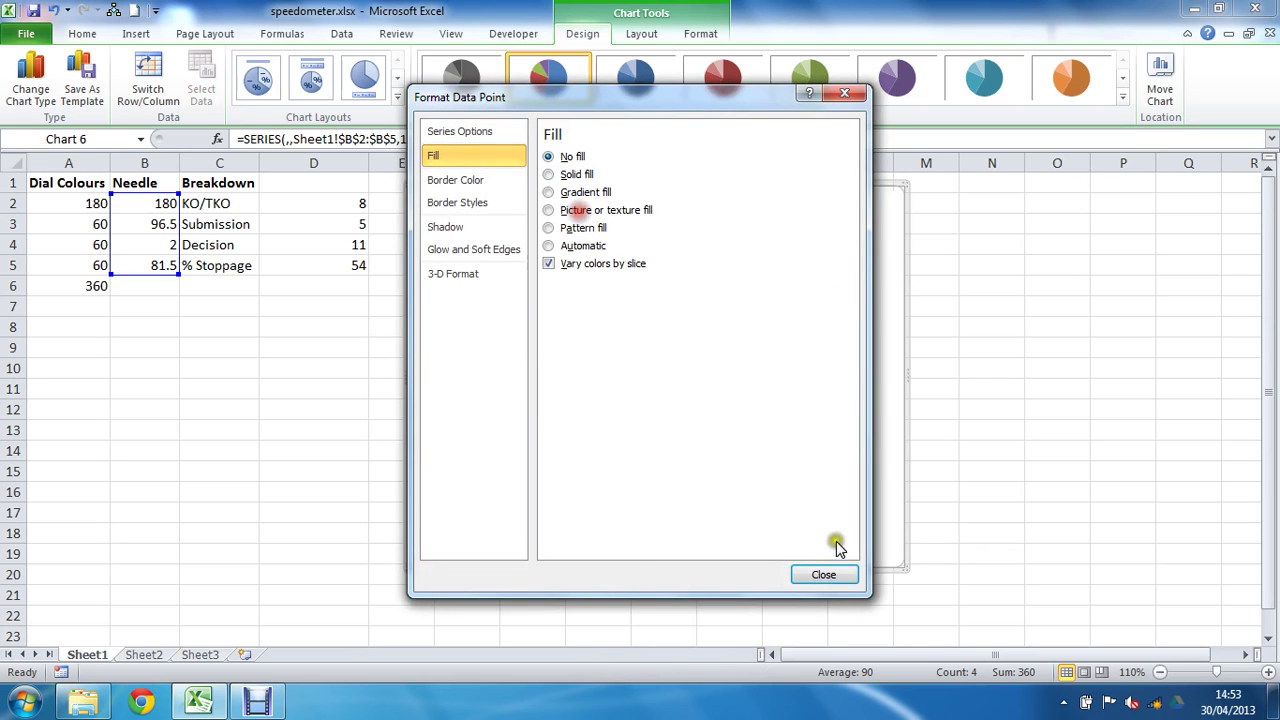
left_click(824, 575)
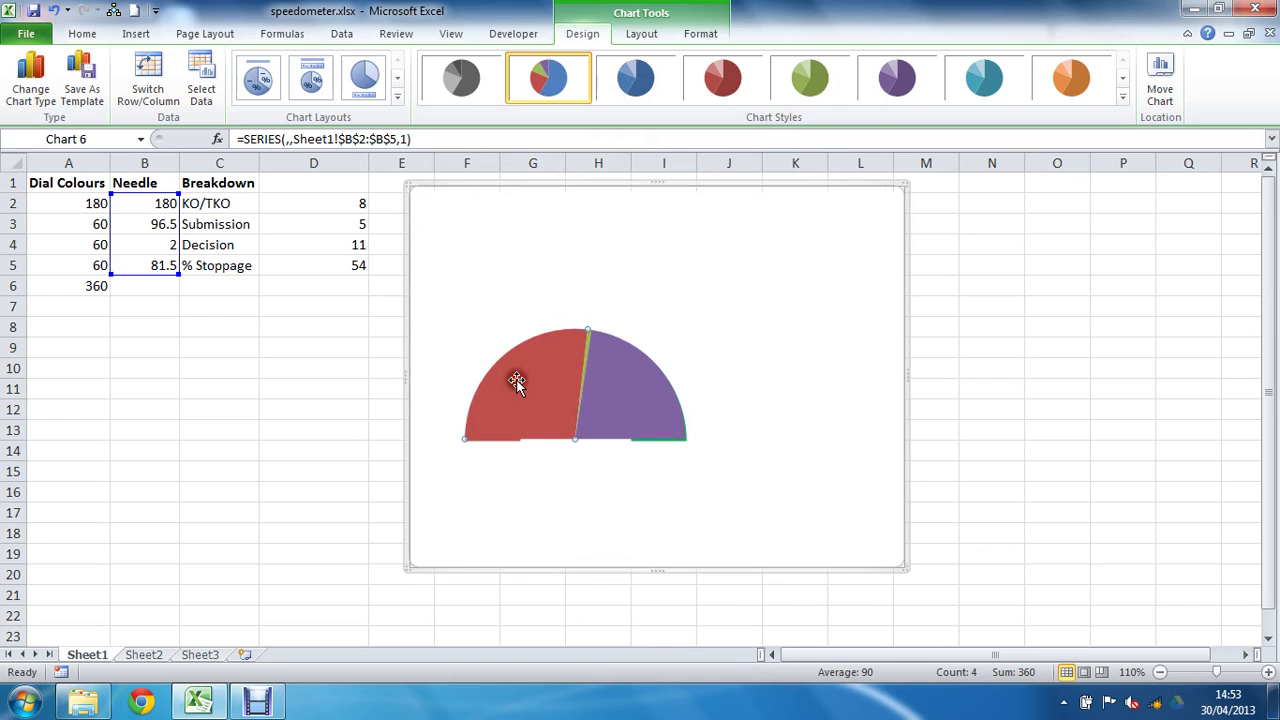
Step: Set the red and purple pie slices to No fill, leaving only the needle
right_click(520, 385)
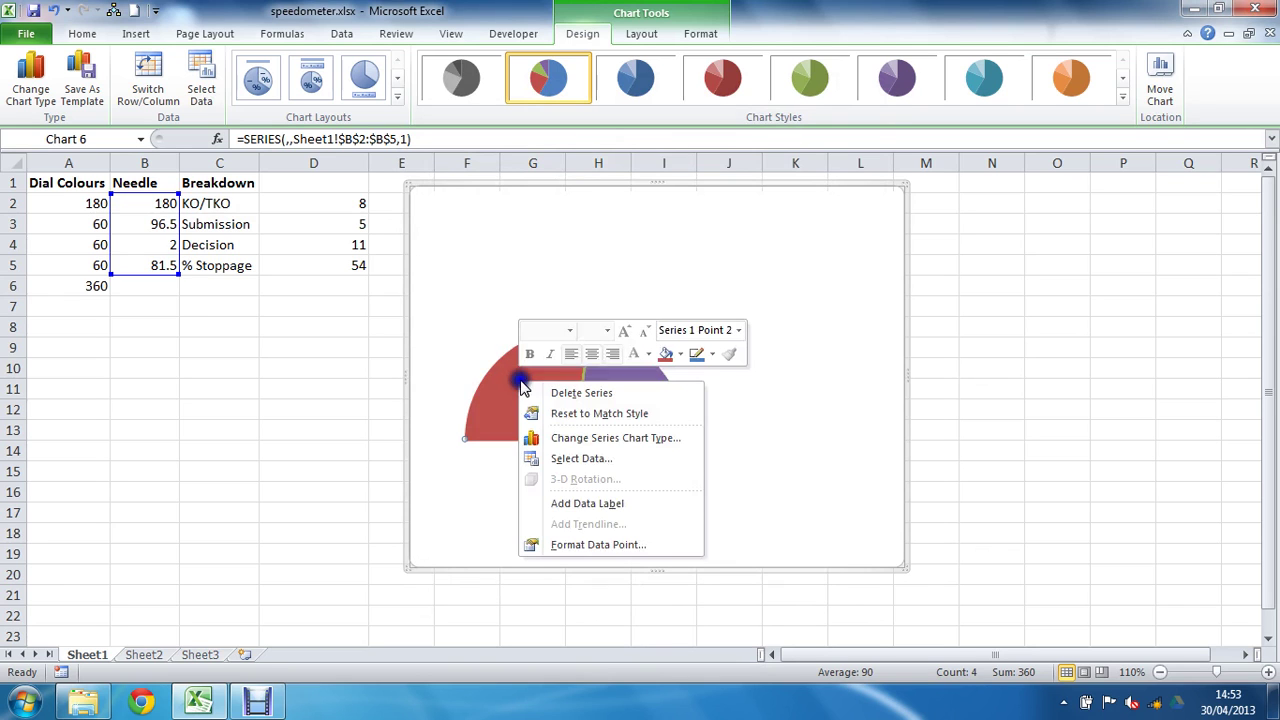
left_click(570, 544)
left_click(445, 157)
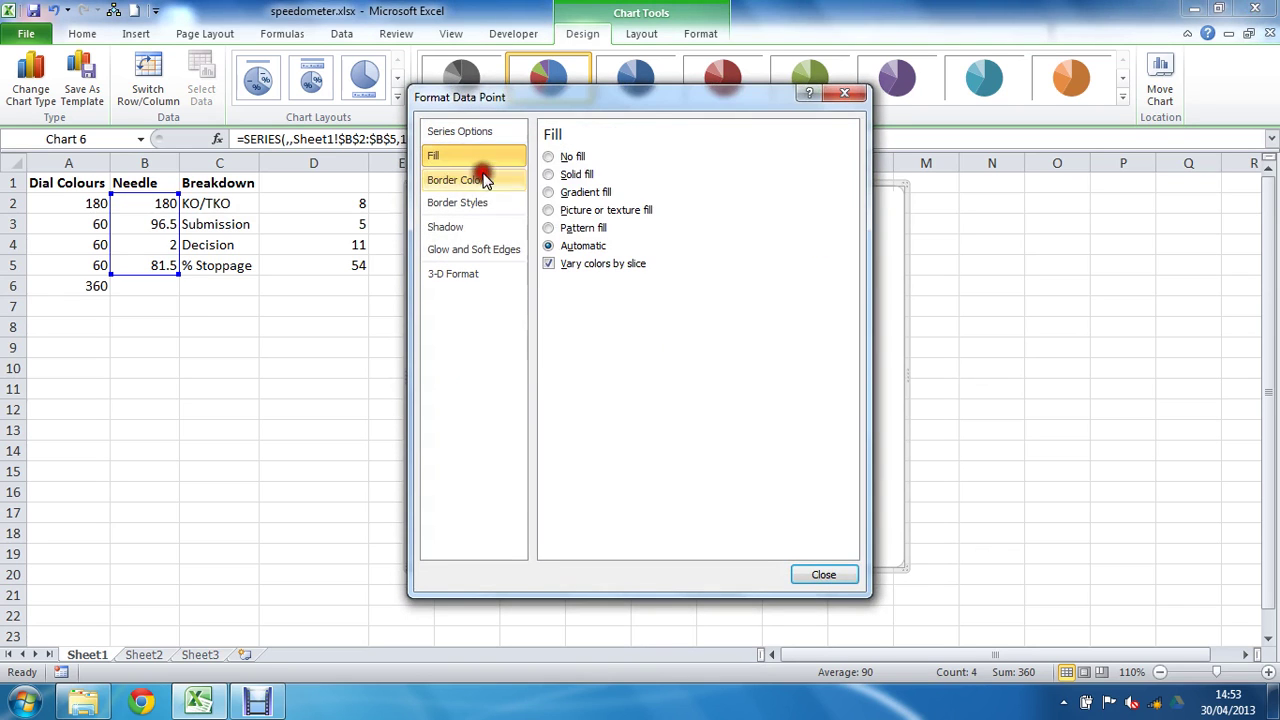
left_click(548, 157)
left_click(803, 577)
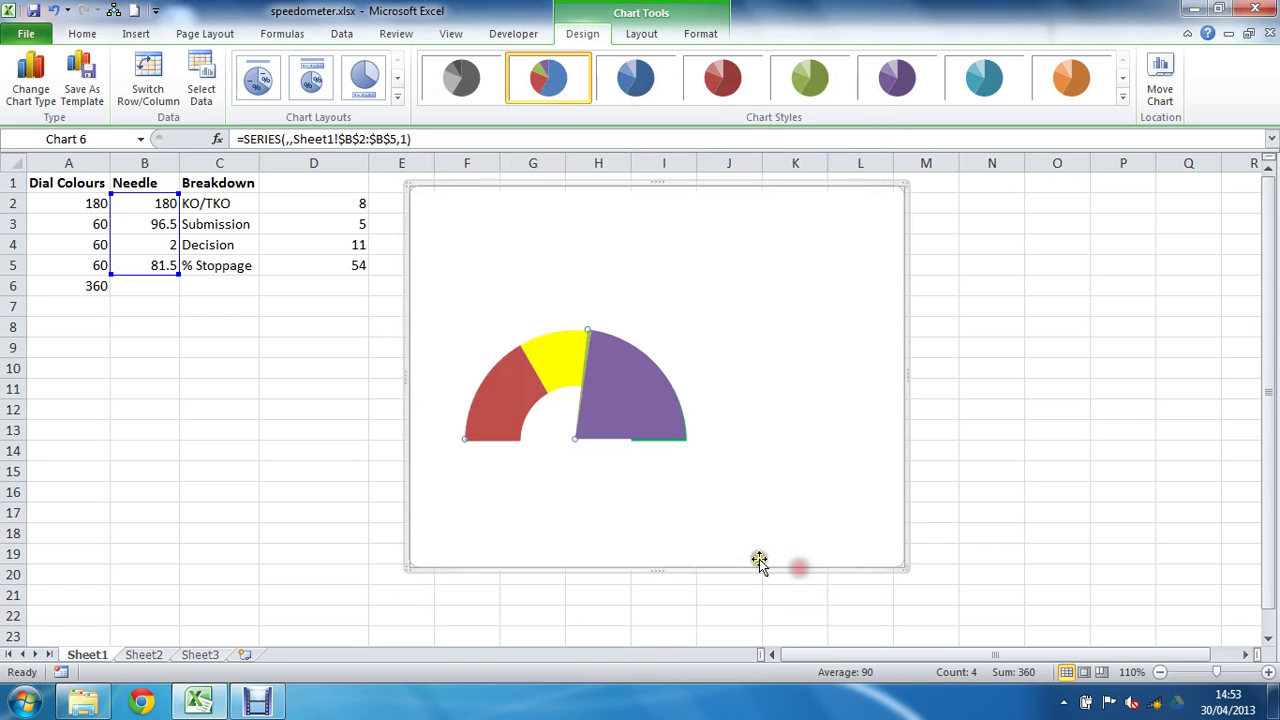
right_click(643, 413)
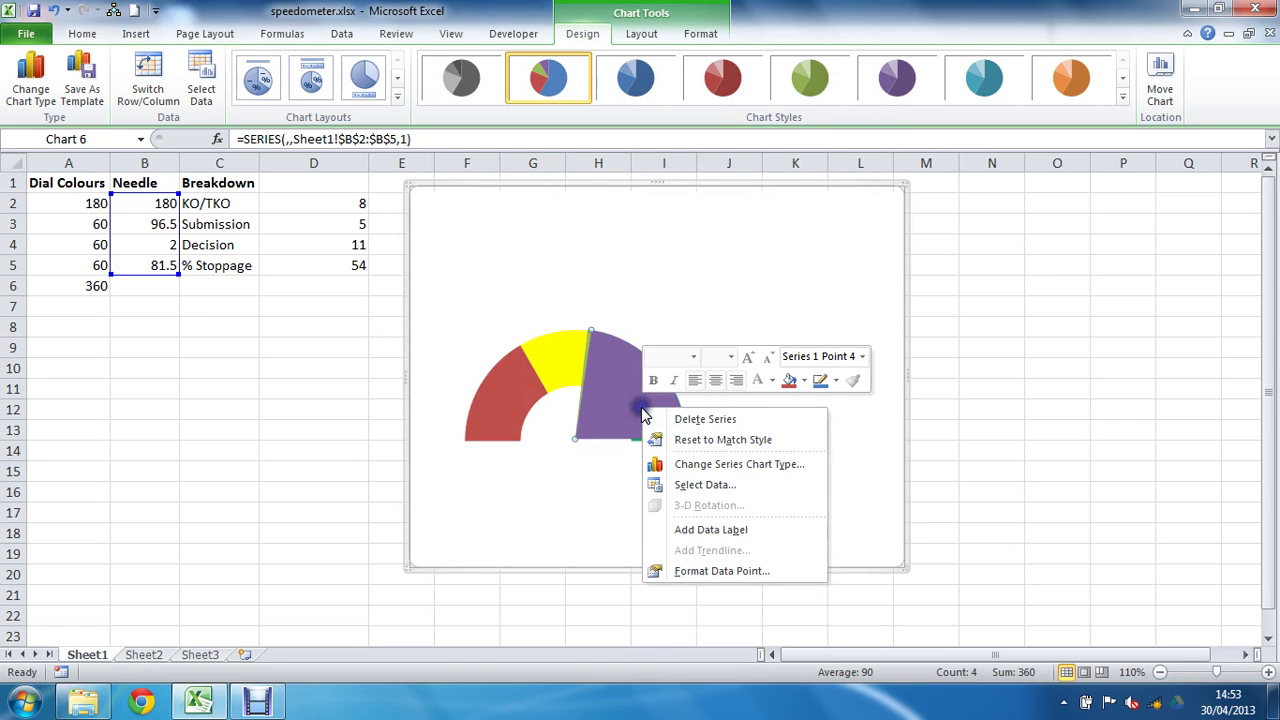
left_click(710, 572)
left_click(470, 160)
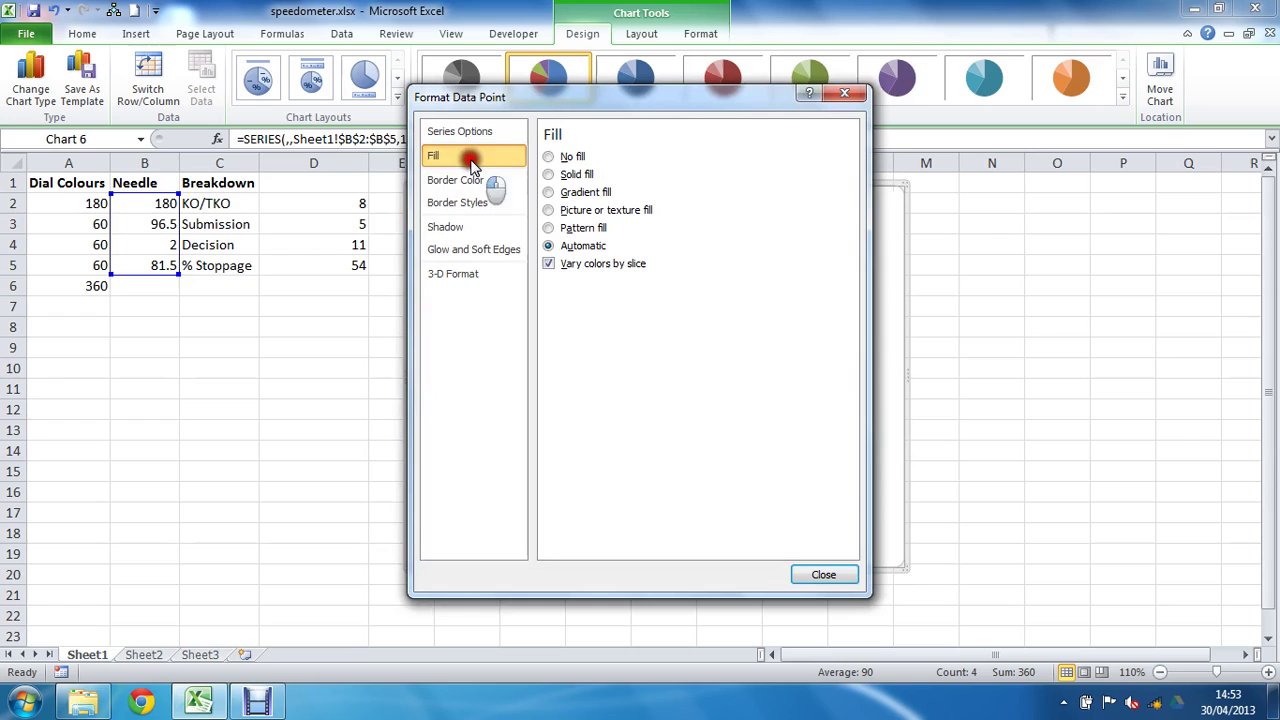
left_click(548, 158)
left_click(805, 575)
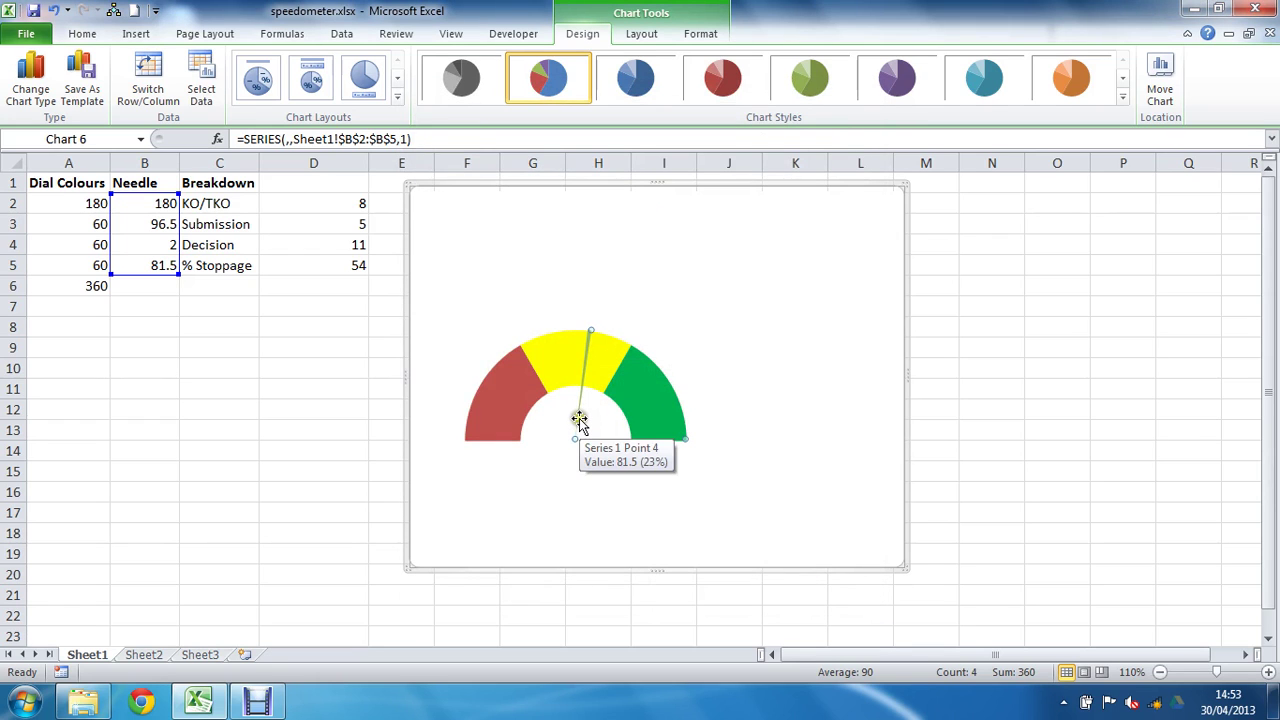
left_click(579, 416)
double_click(579, 416)
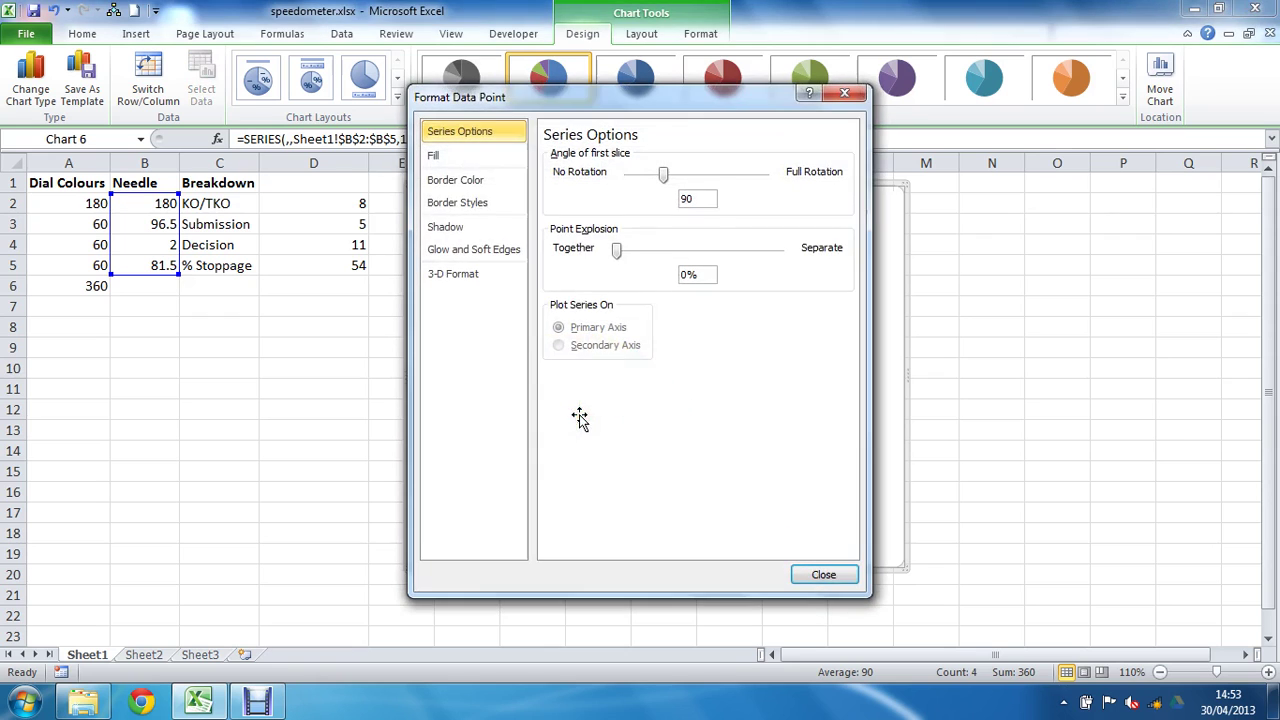
left_click(497, 158)
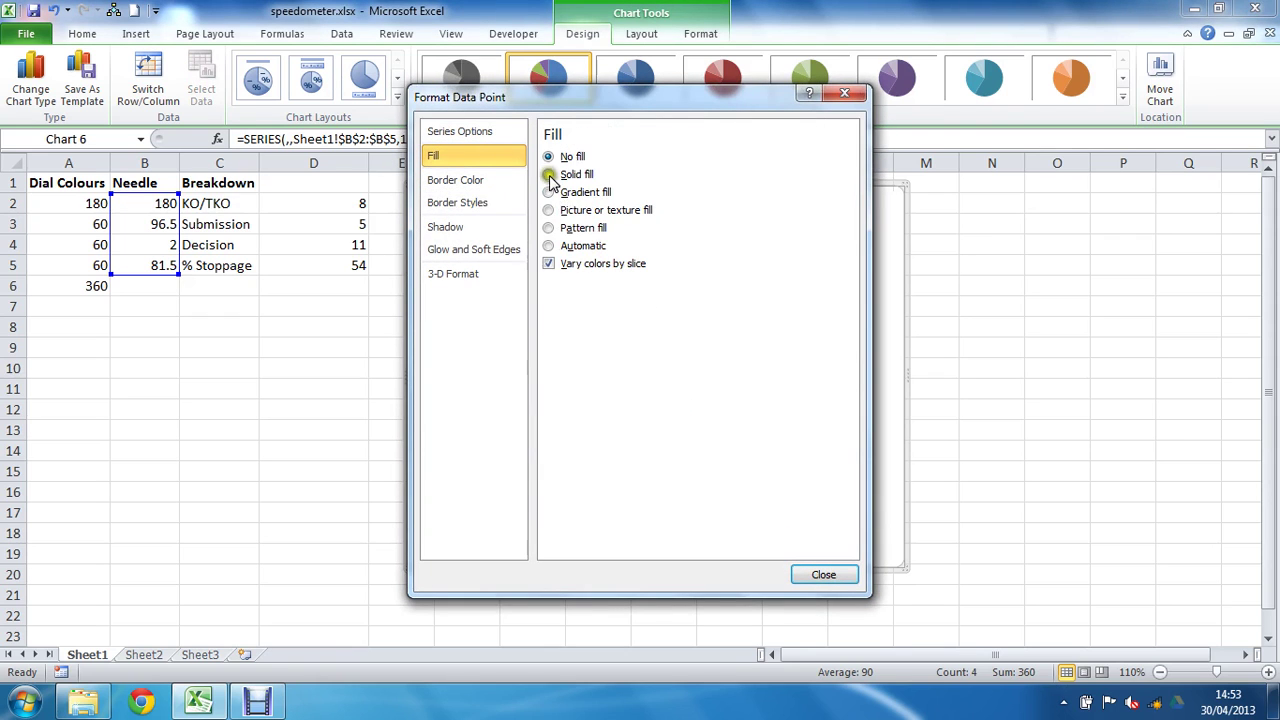
left_click(548, 174)
left_click(627, 305)
left_click(634, 345)
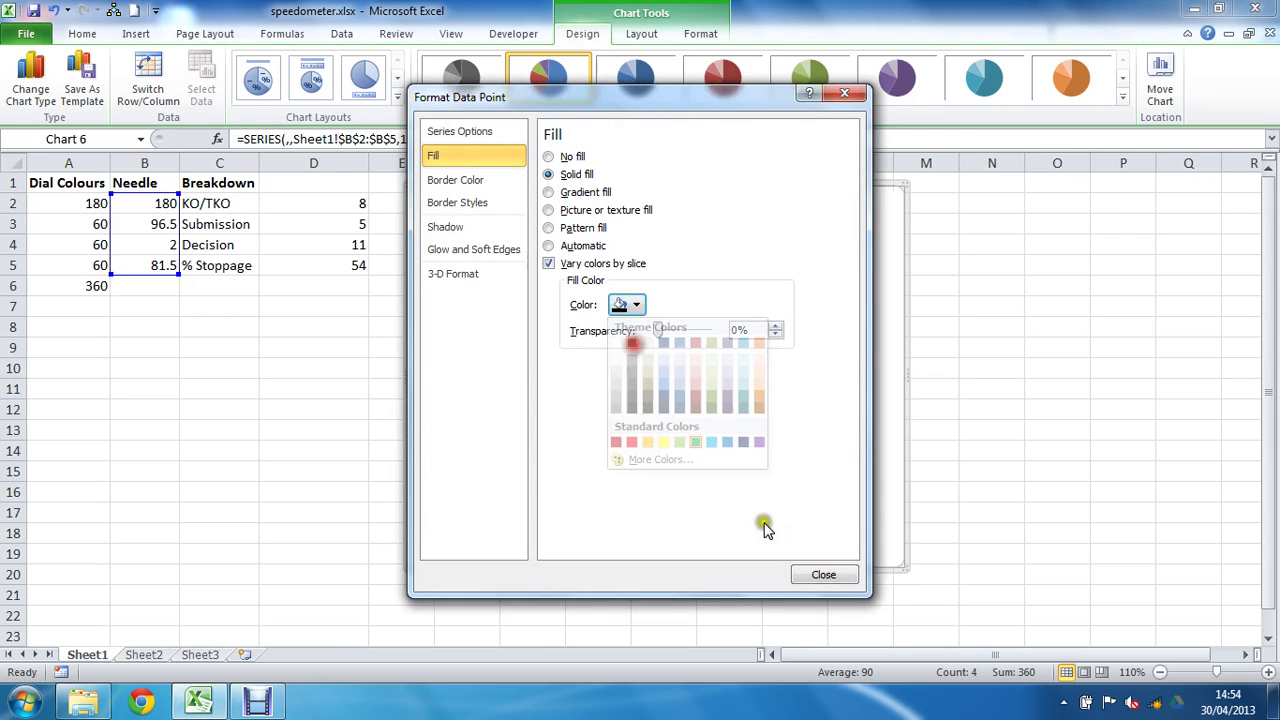
left_click(815, 573)
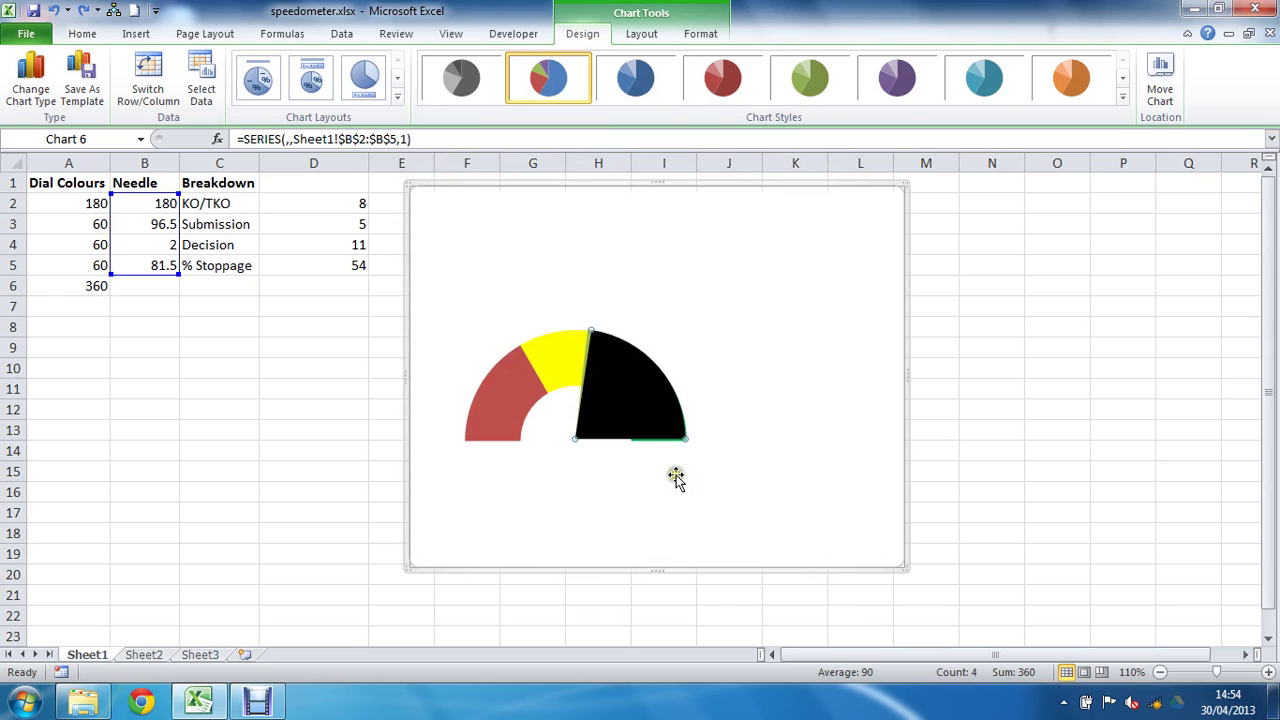
key("ctrl+z")
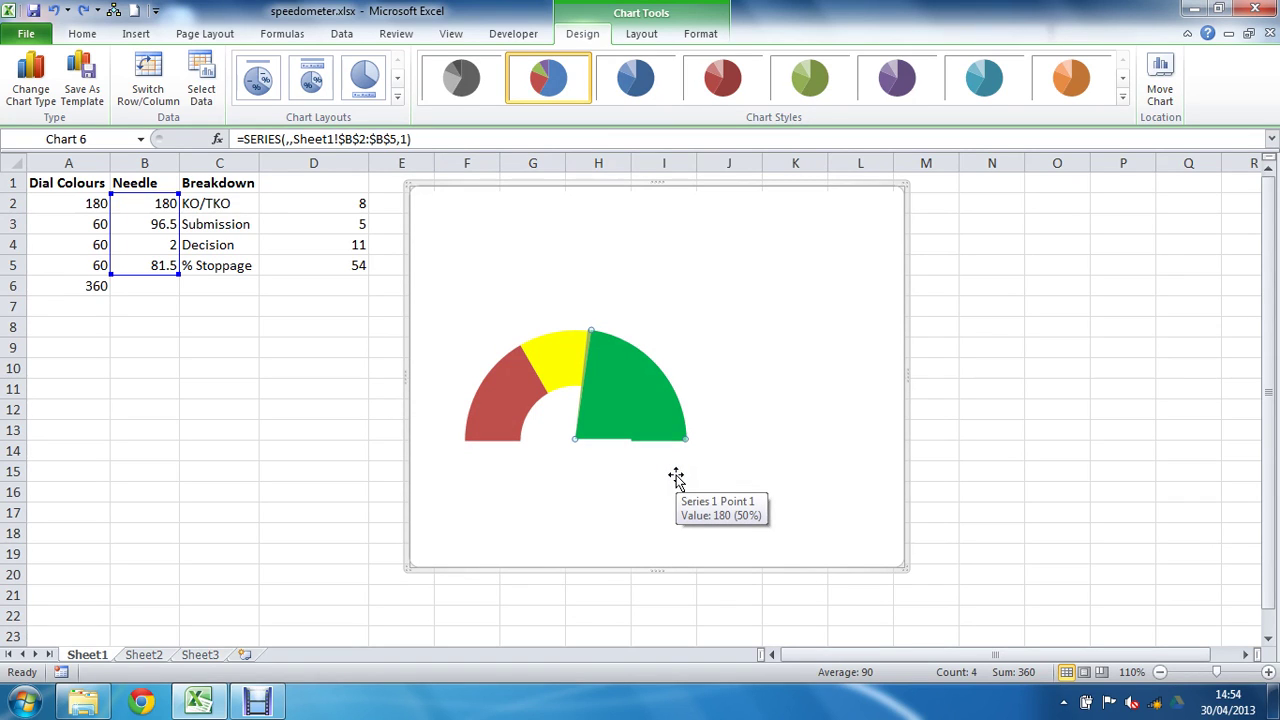
key("ctrl+y")
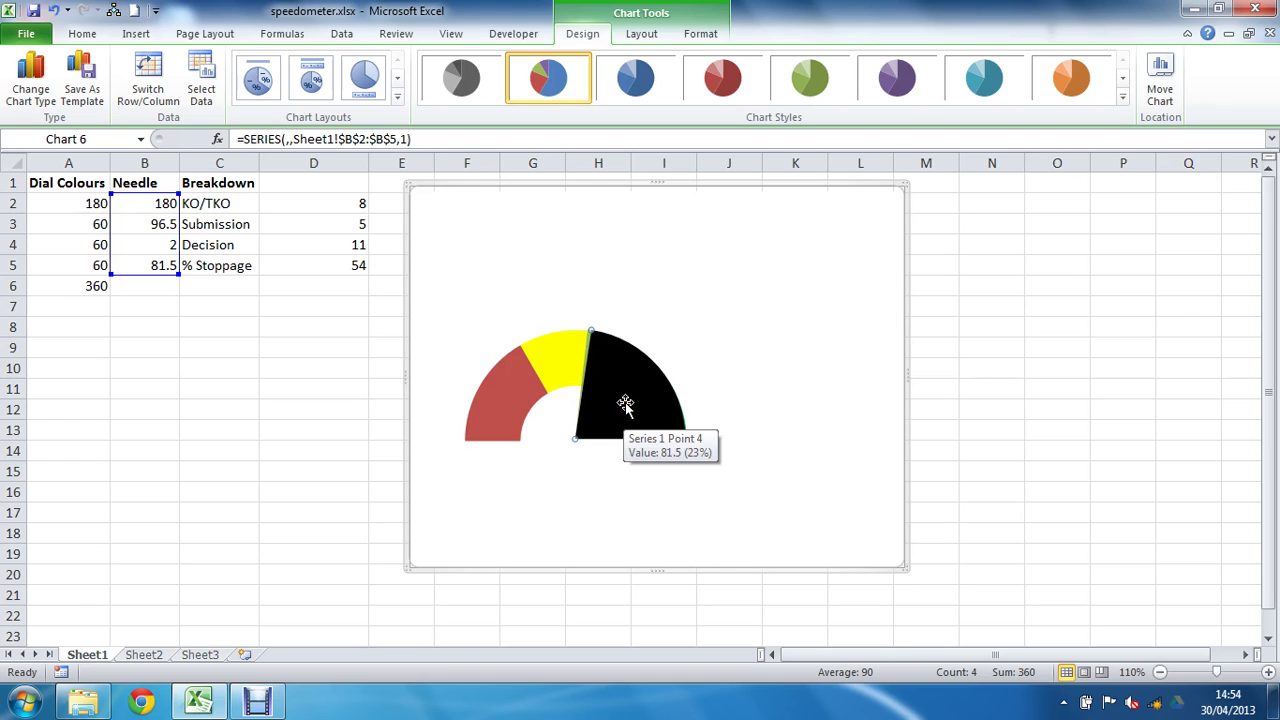
right_click(624, 403)
left_click(689, 561)
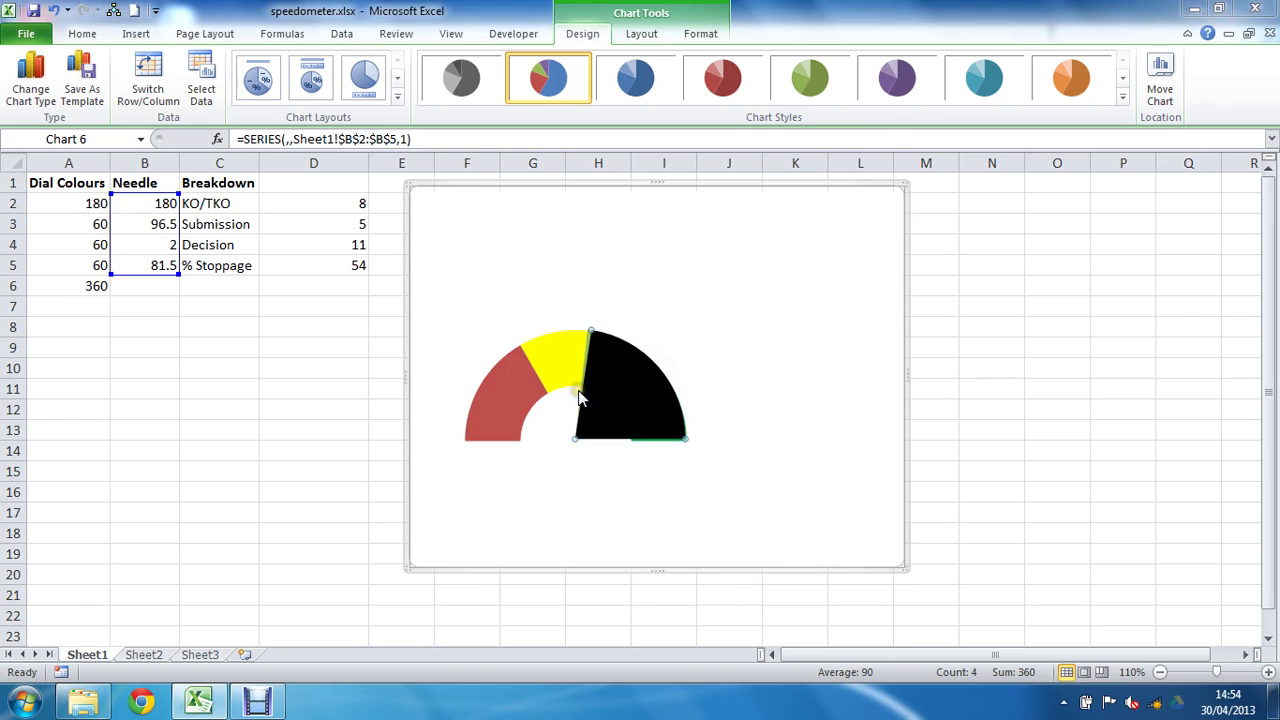
left_click(441, 156)
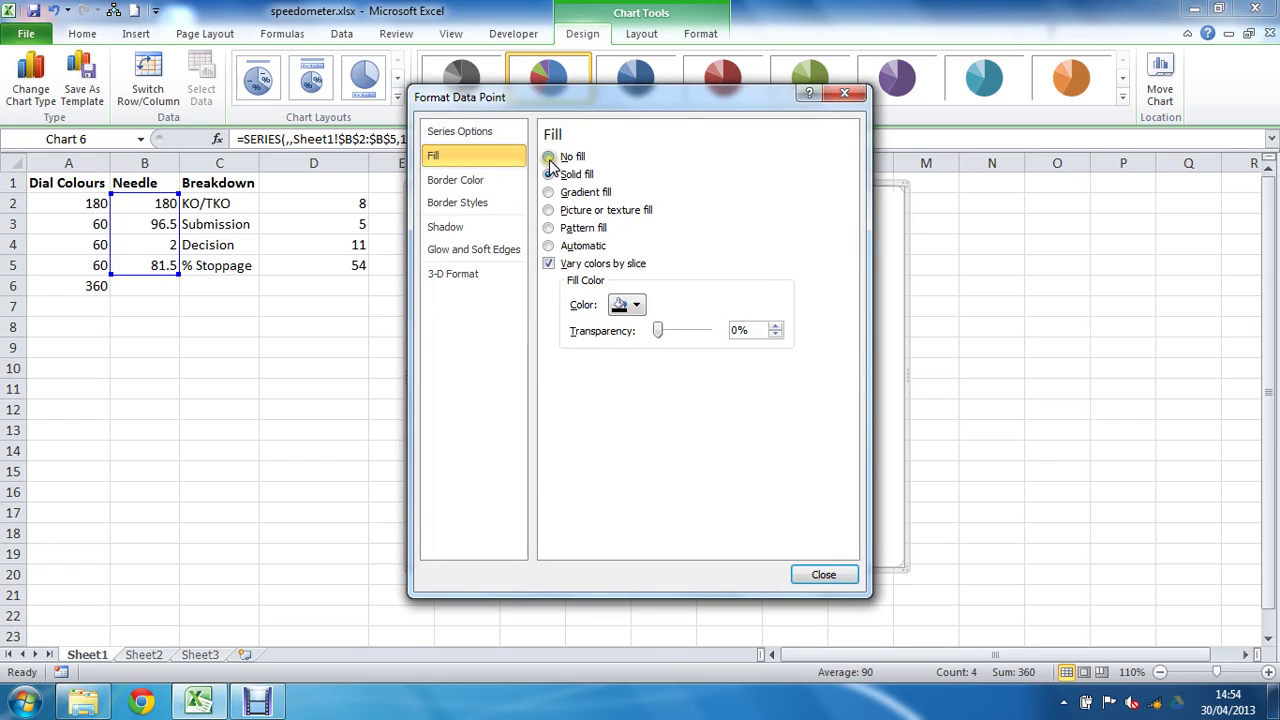
left_click(549, 158)
left_click(801, 573)
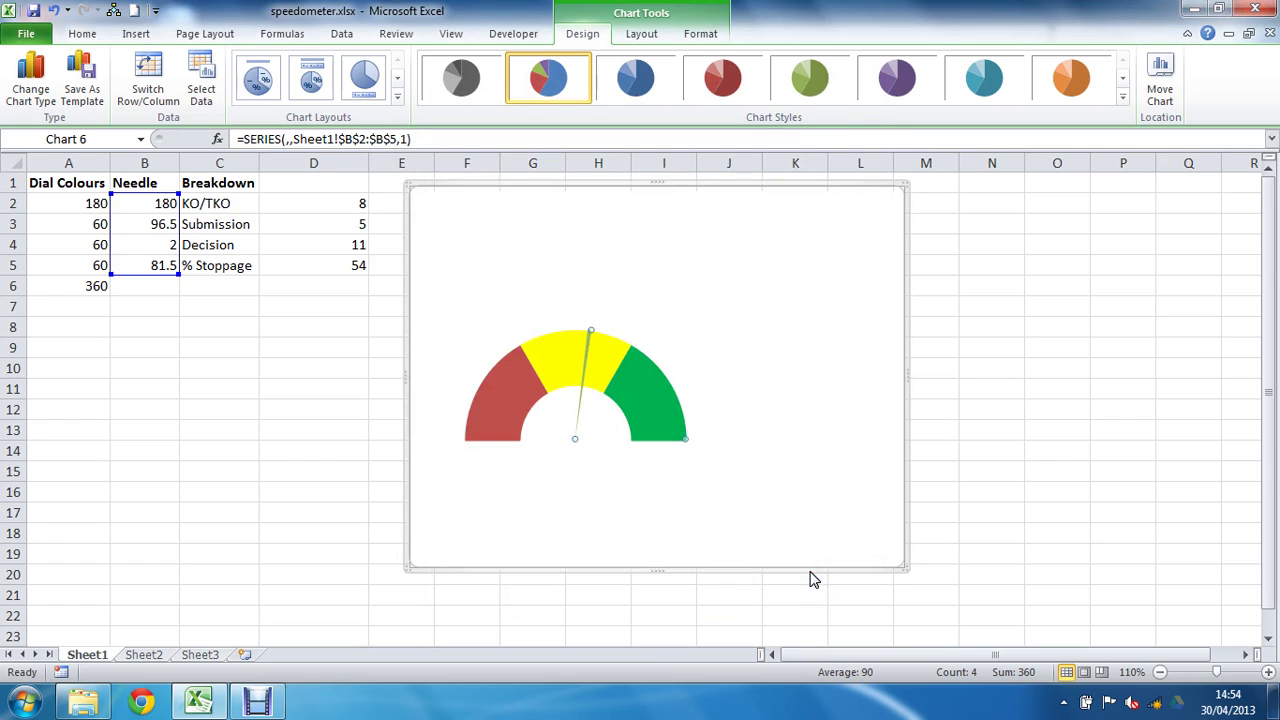
Step: Select the needle slice (value 2) of the dial's pie chart
left_click(643, 36)
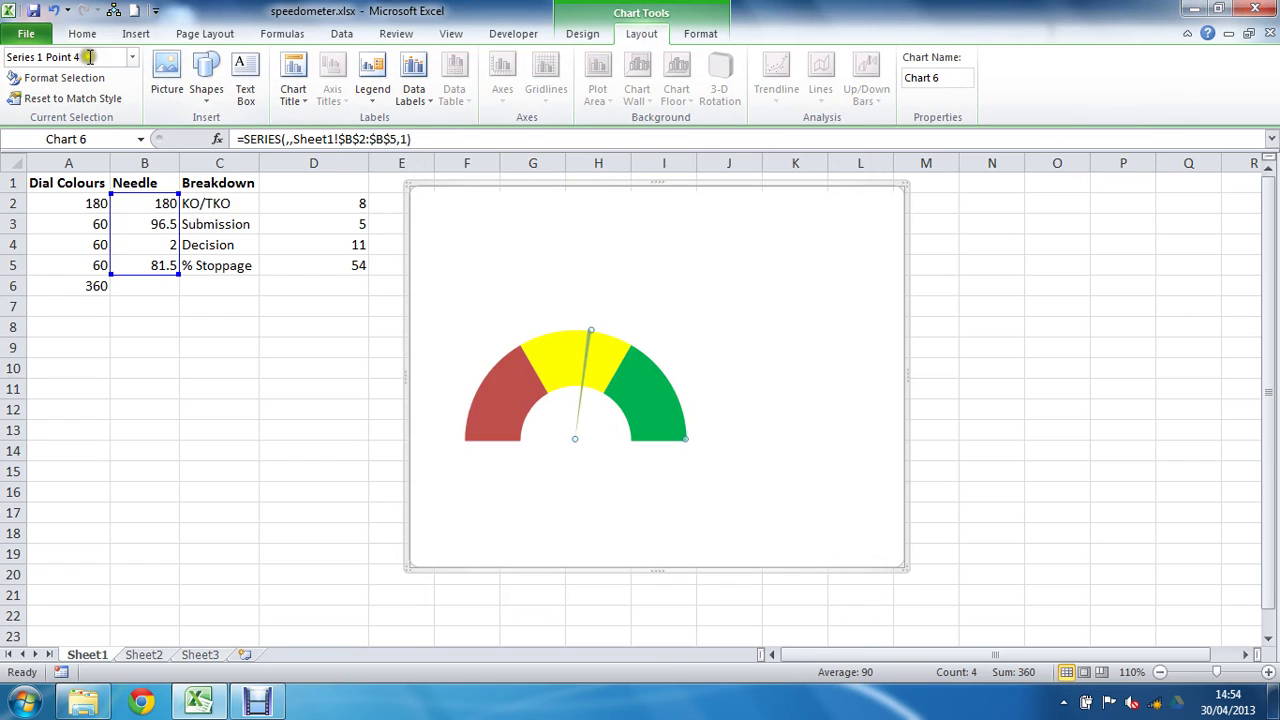
left_click(131, 57)
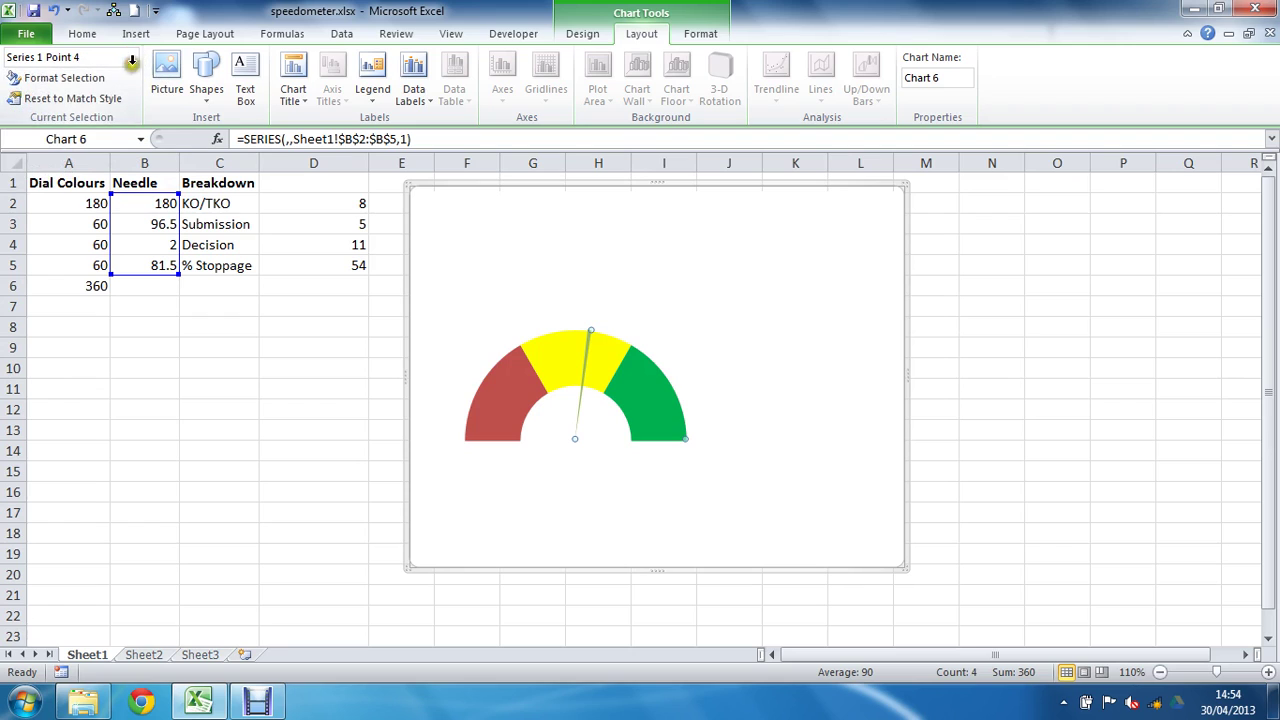
left_click(567, 427)
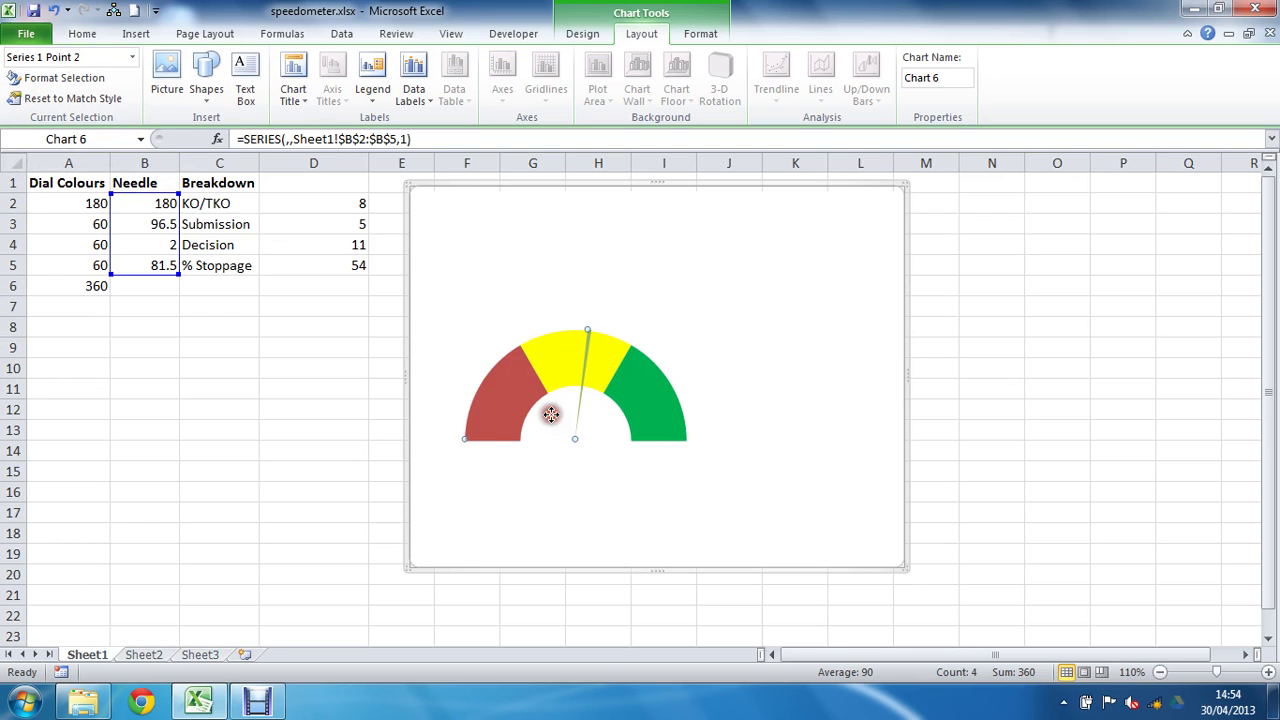
left_click(136, 60)
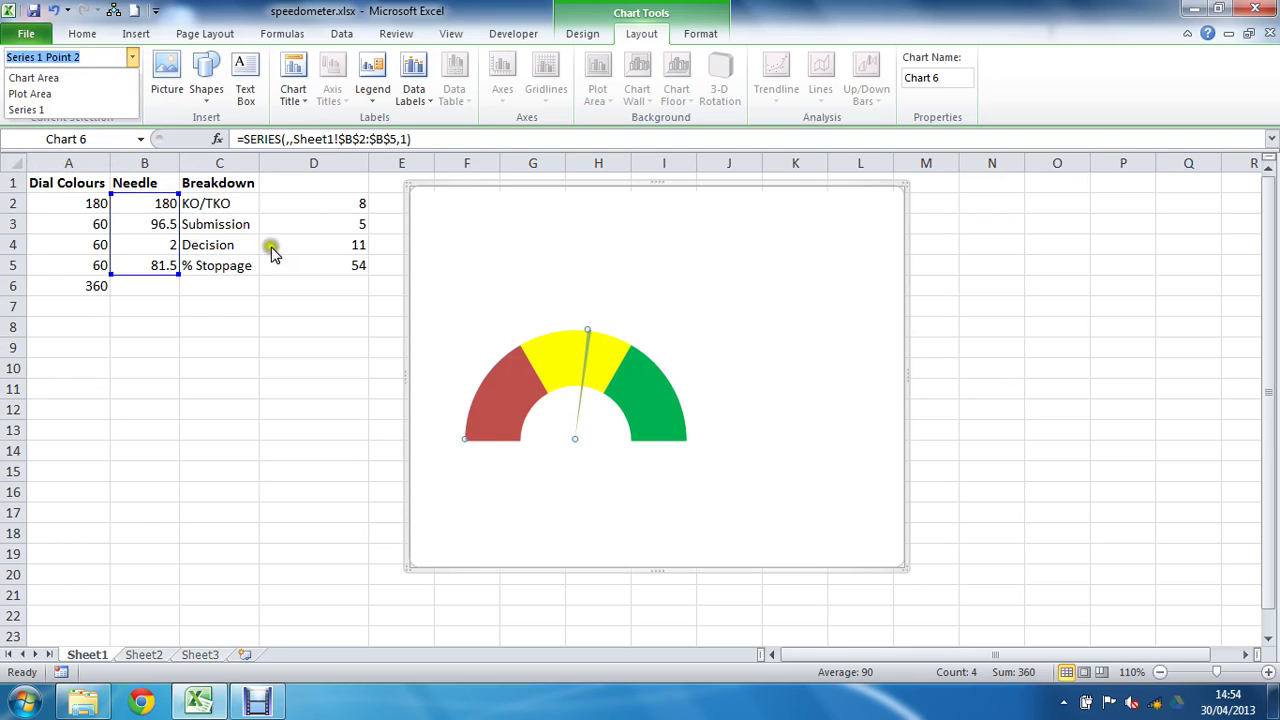
left_click(572, 418)
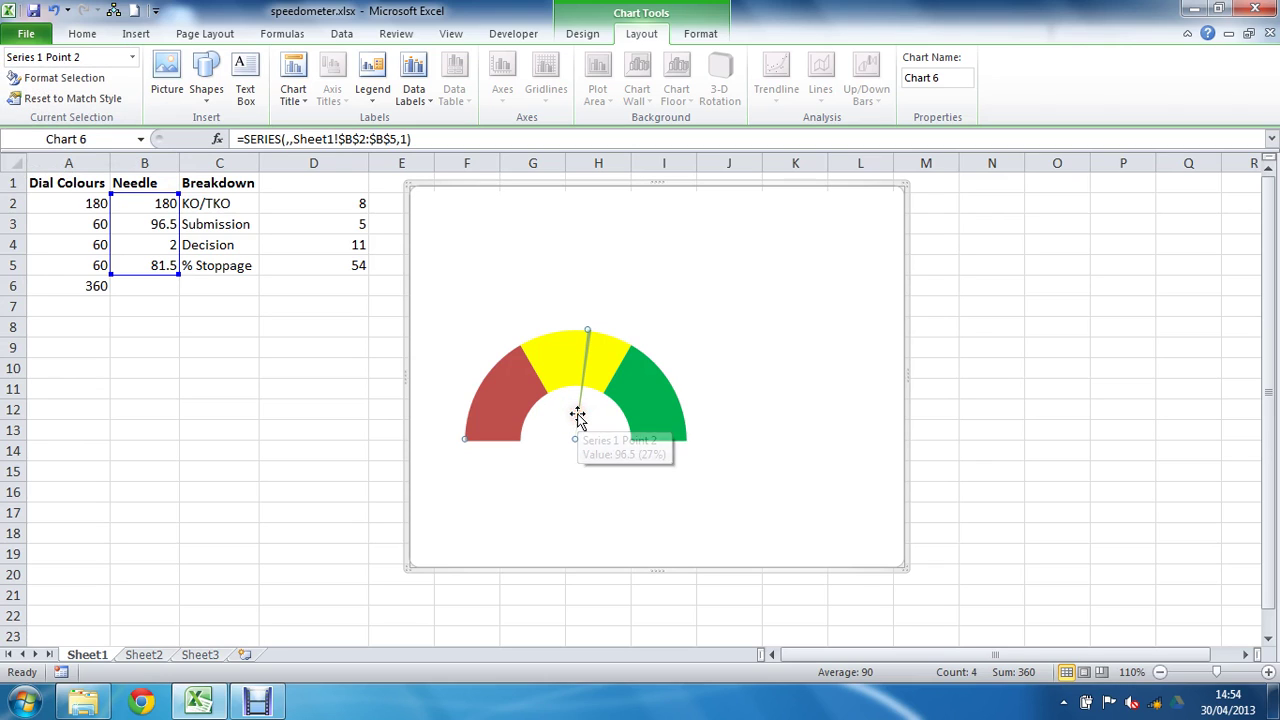
left_click(582, 373)
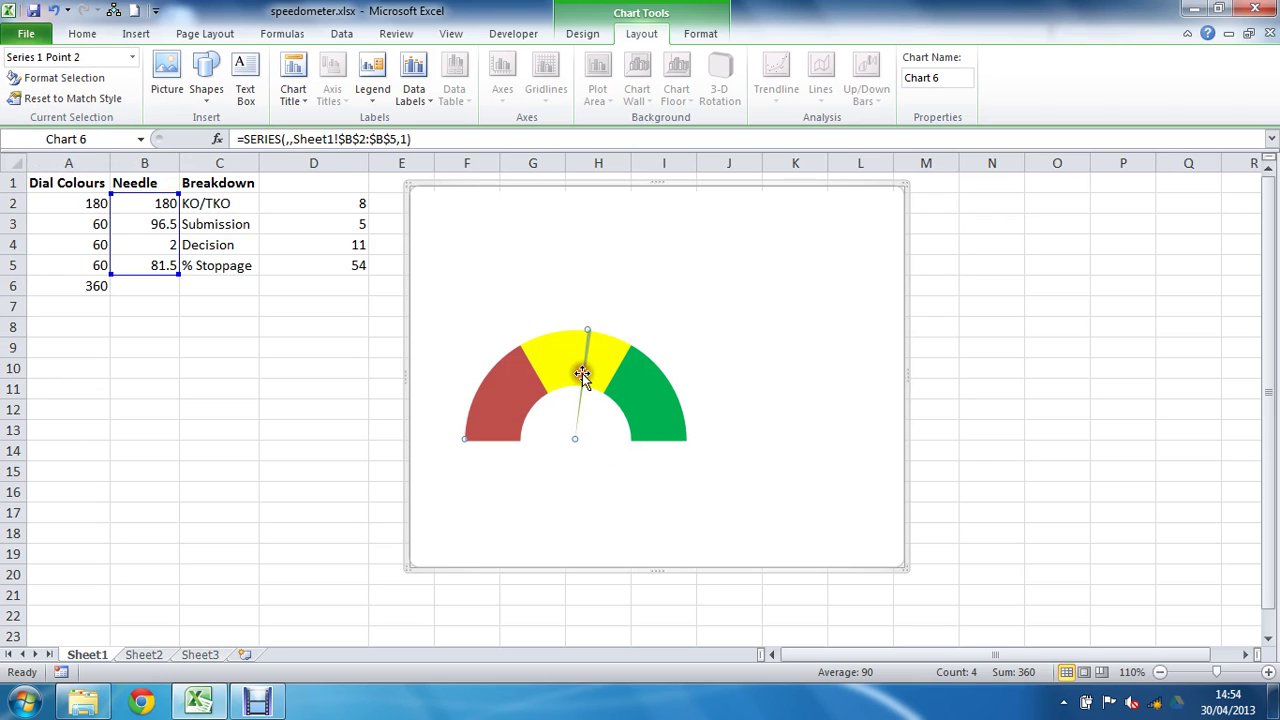
left_click(582, 397)
Step: Give the selected needle slice a solid black fill
left_click(55, 78)
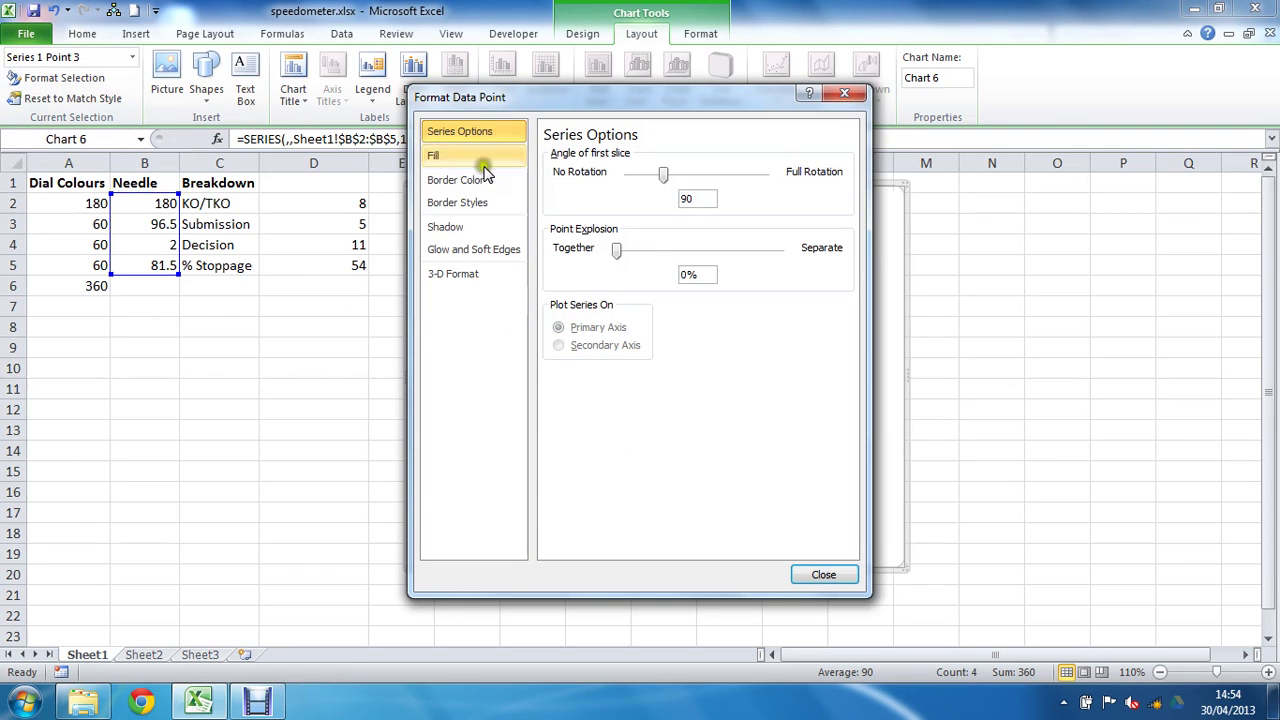
left_click(452, 158)
left_click(548, 174)
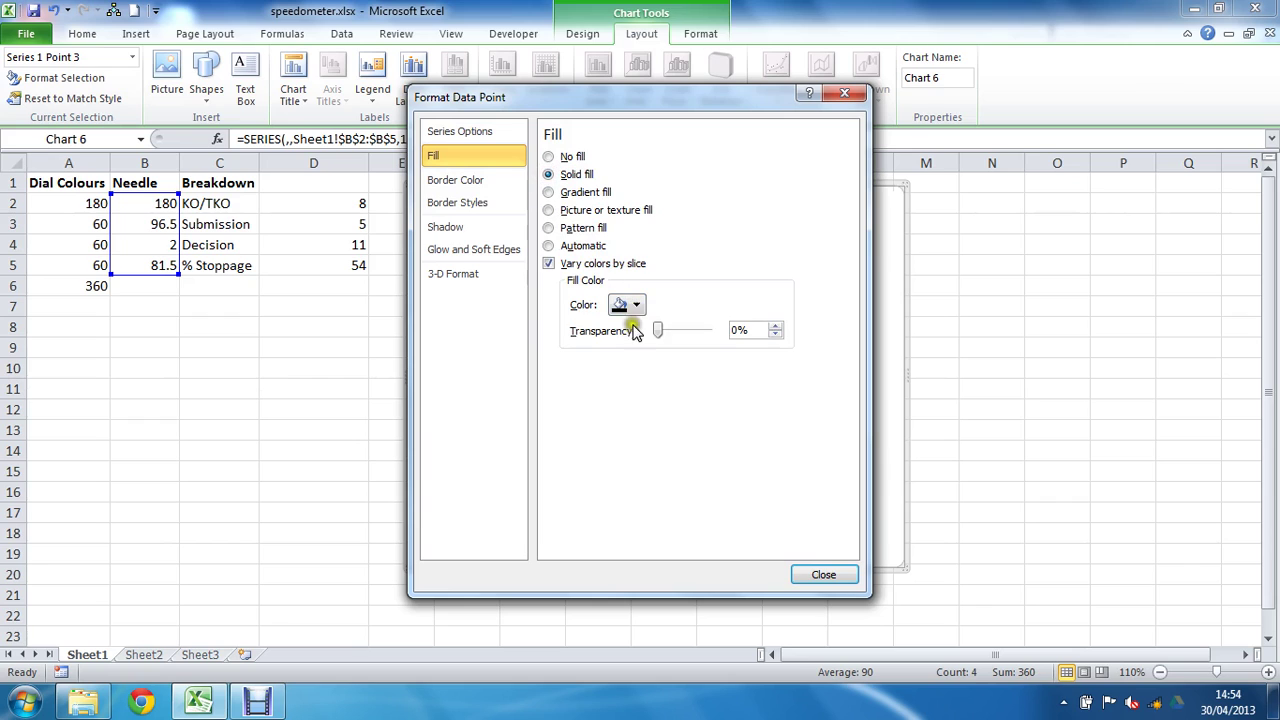
left_click(810, 576)
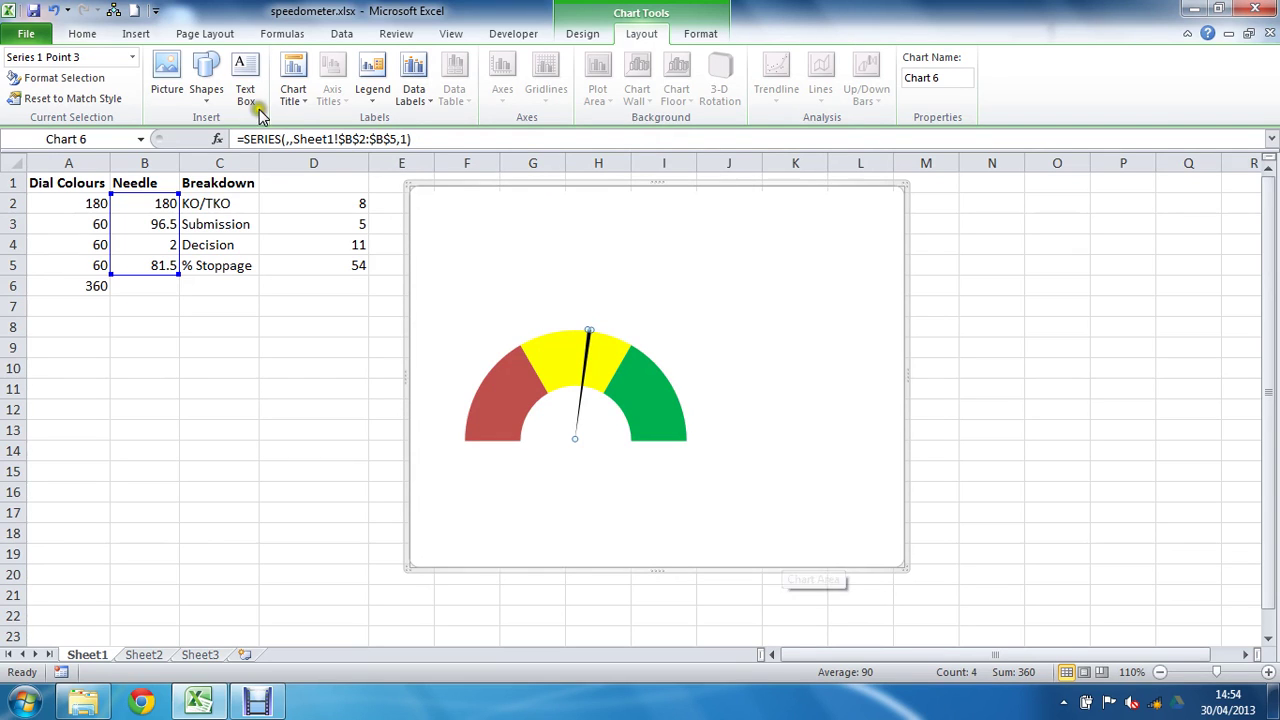
Step: Add a bold 0% text box beside the left end of the red arc
left_click(134, 33)
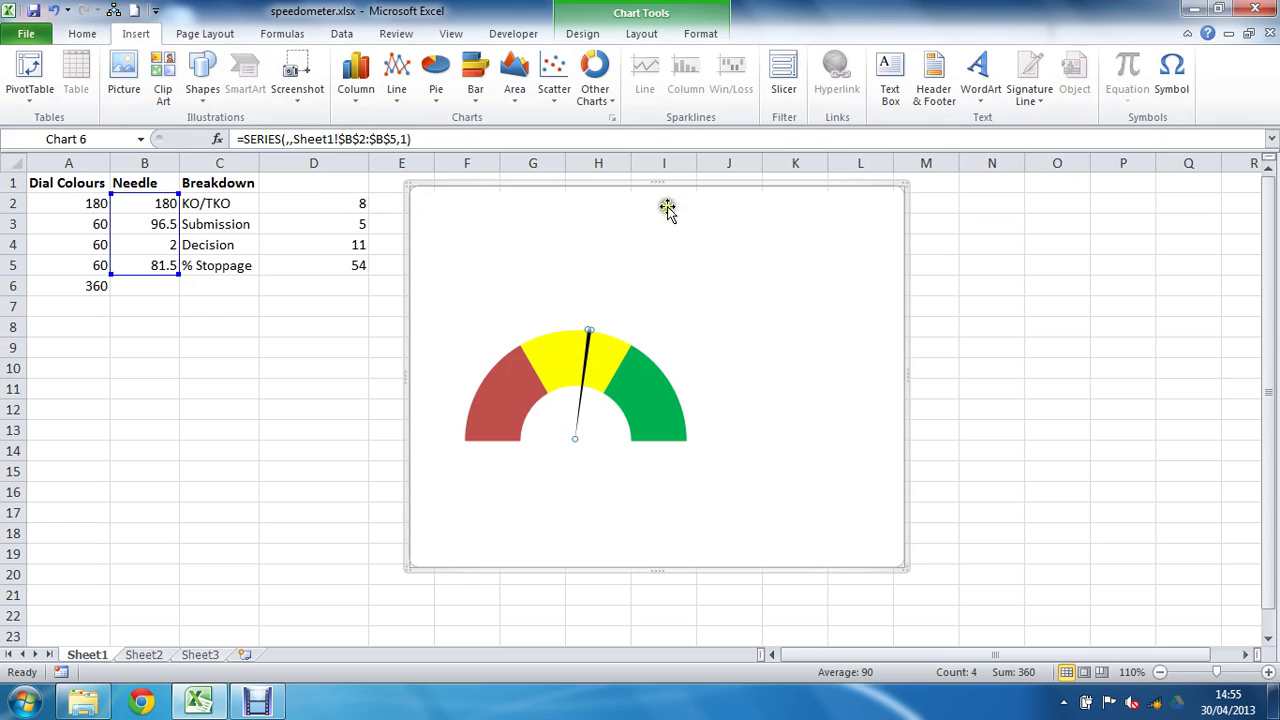
left_click(888, 102)
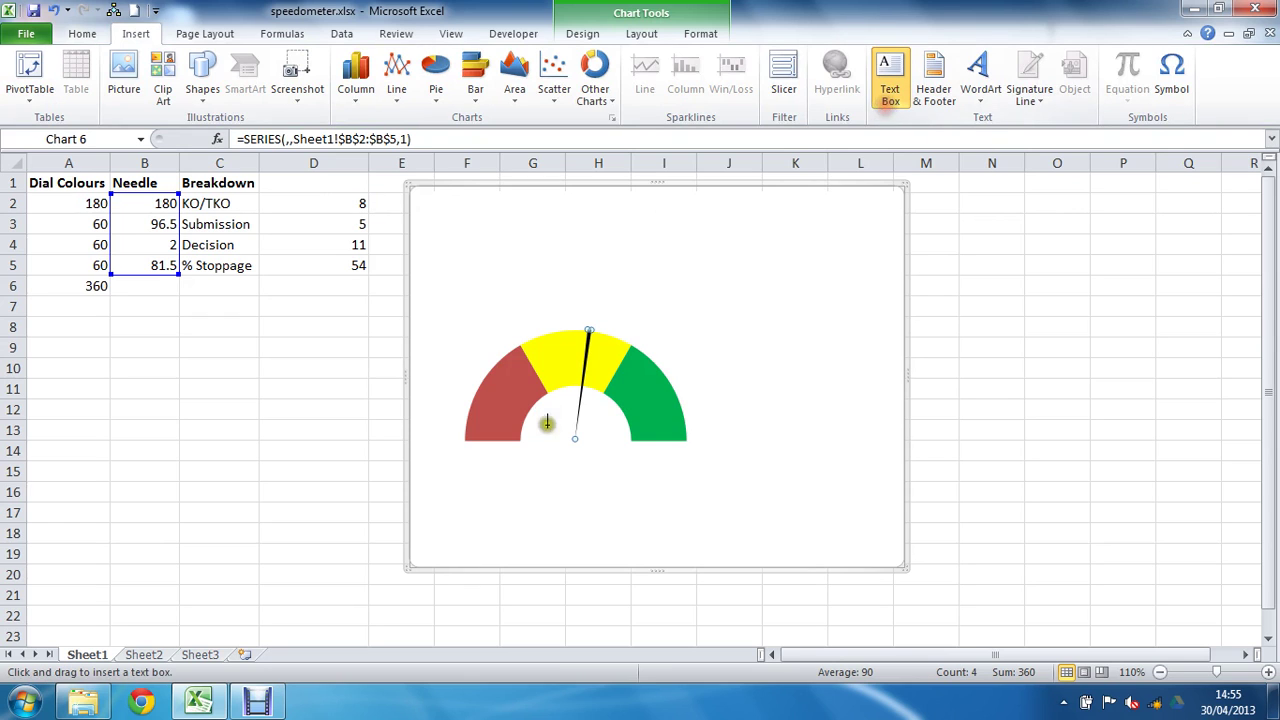
left_click(430, 428)
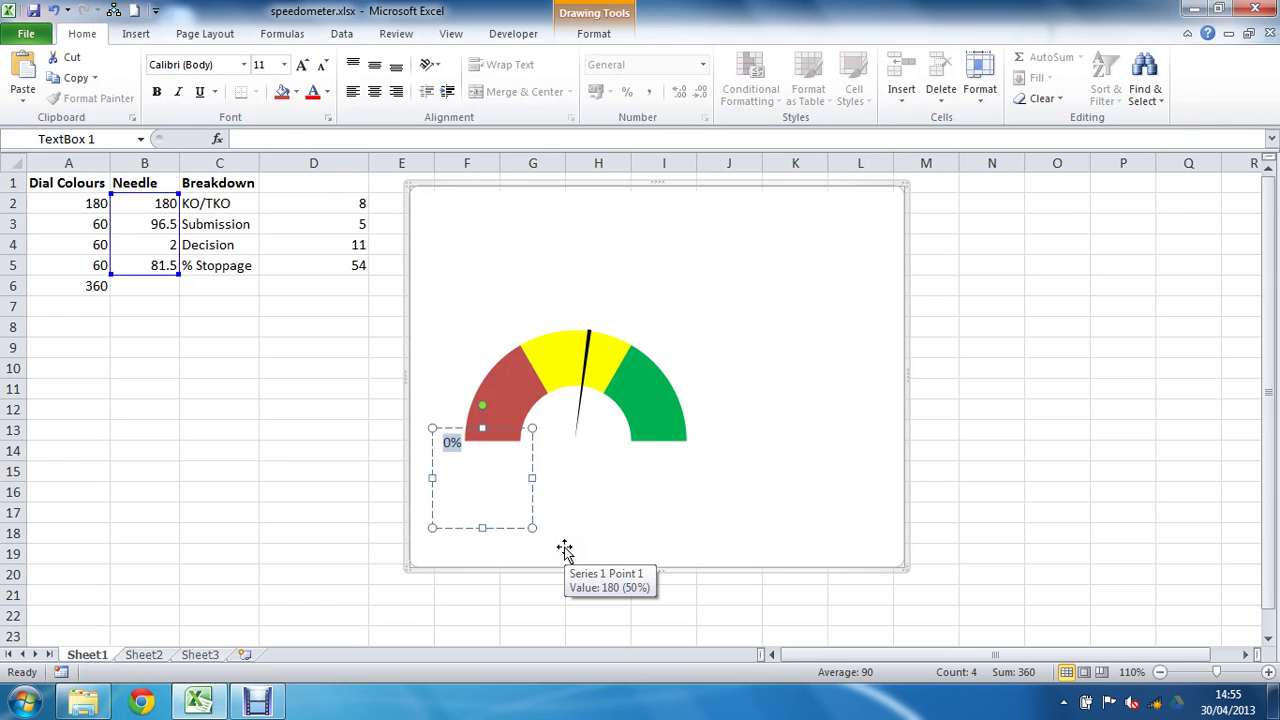
key("ctrl+b")
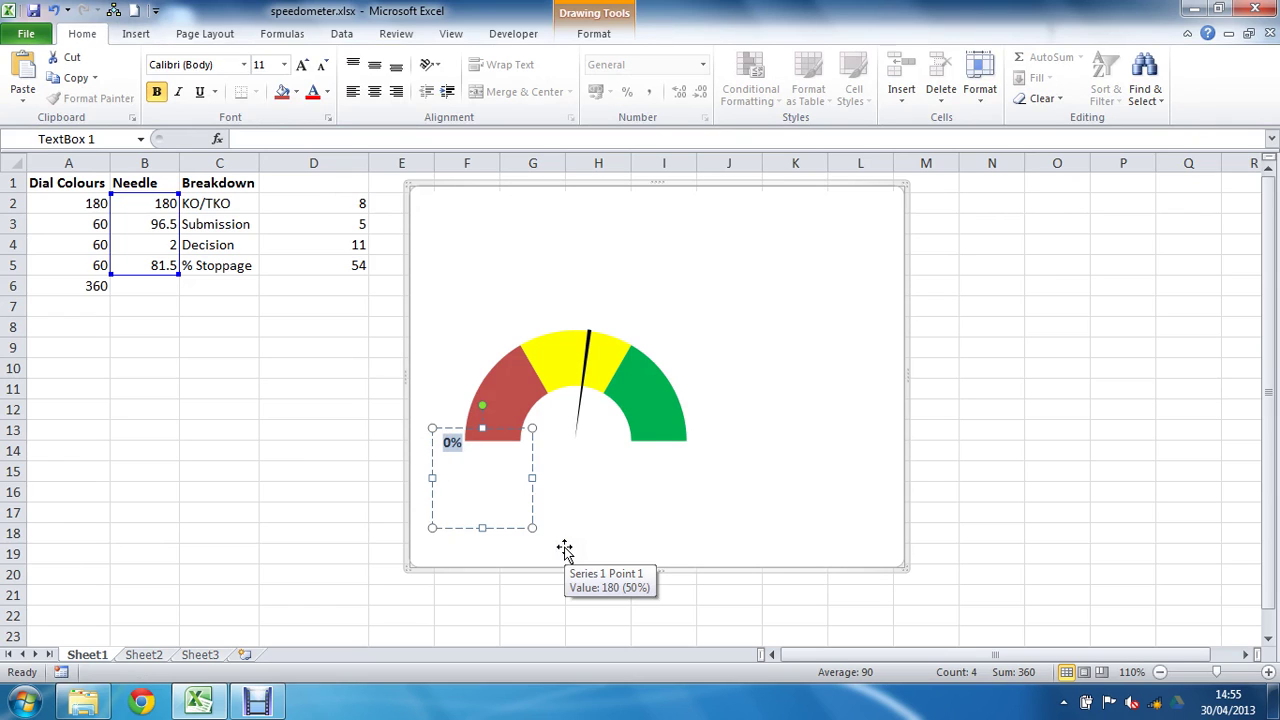
left_click(441, 425)
left_click_drag(441, 425, 436, 419)
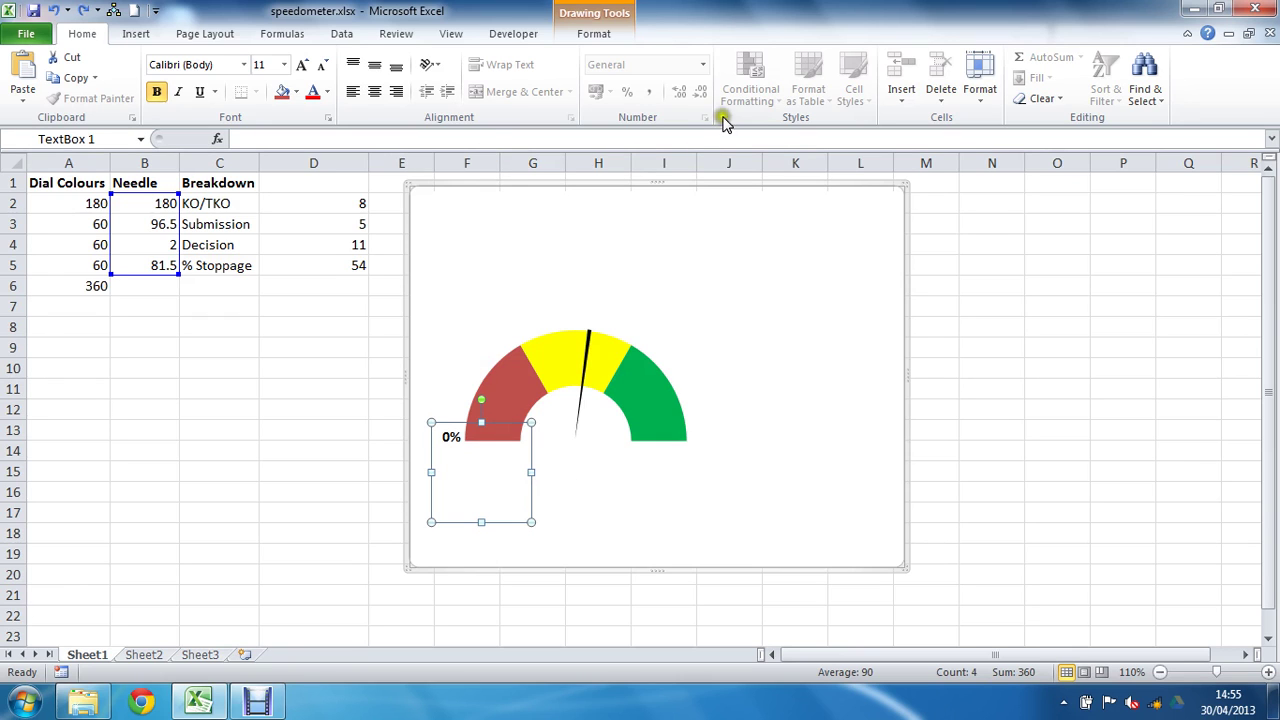
Step: Add a bold 50% text box above the top of the dial
left_click(137, 34)
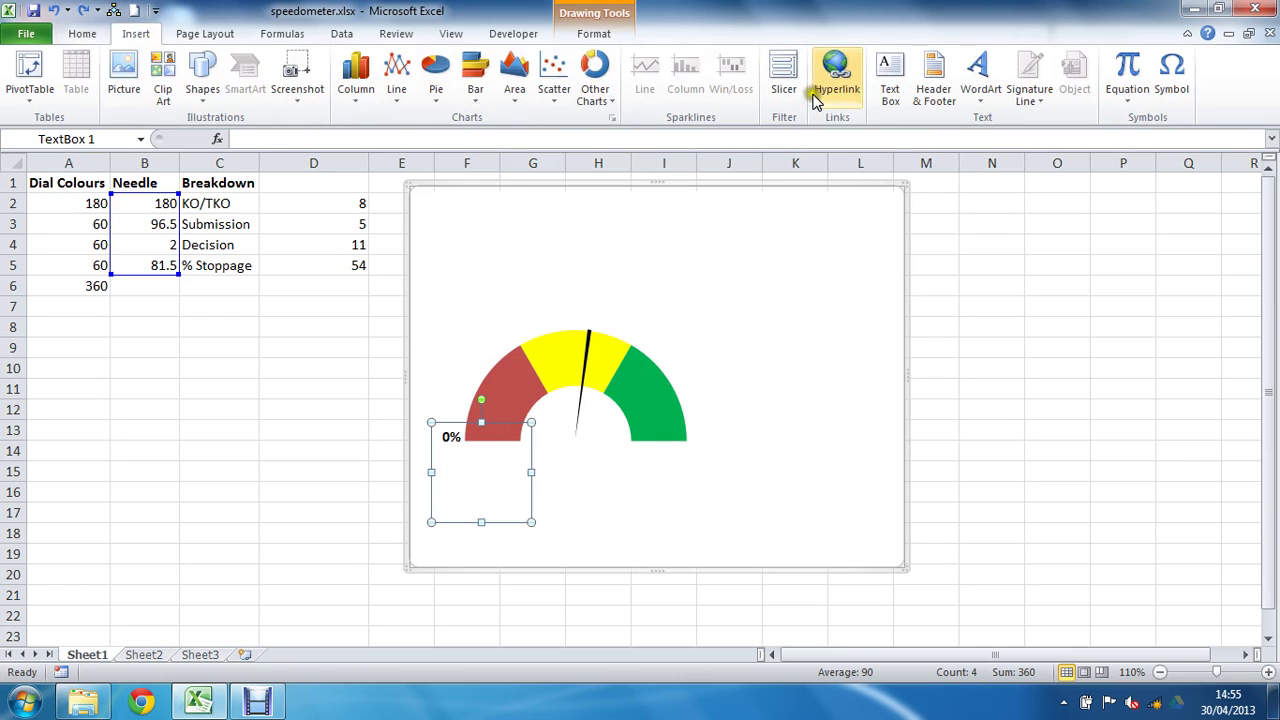
left_click(889, 75)
left_click_drag(566, 300, 666, 400)
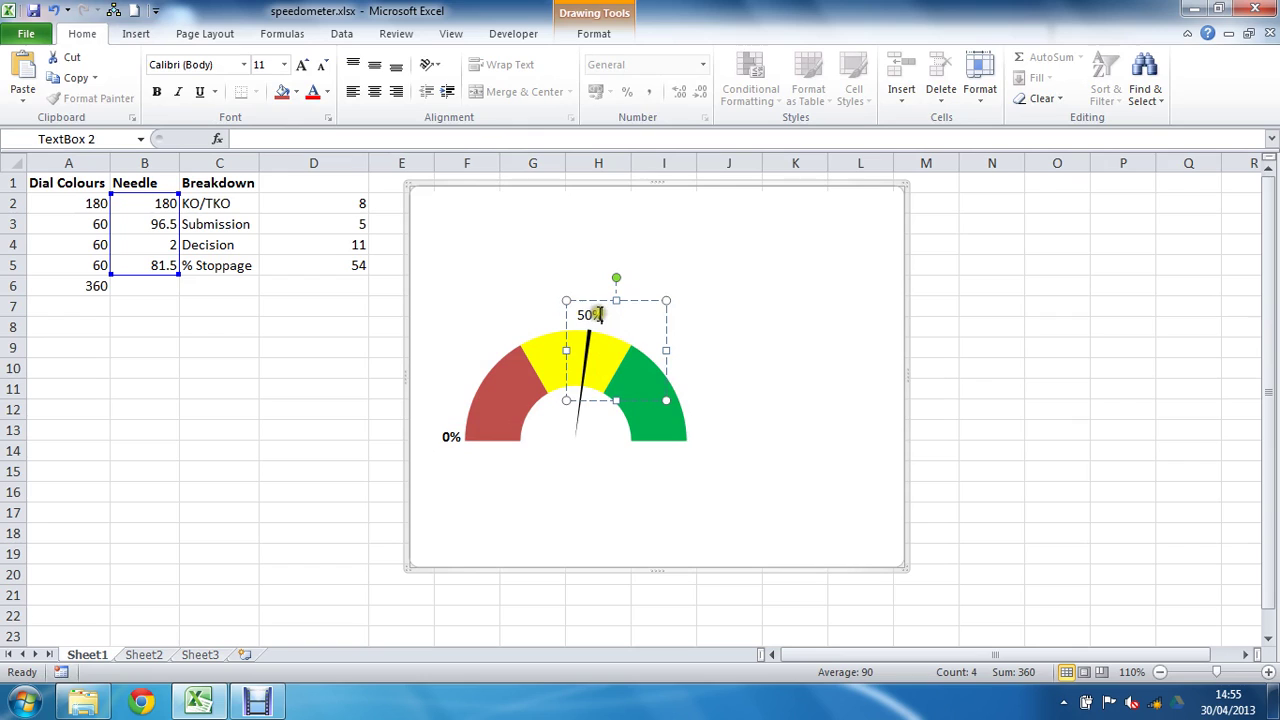
mouse_move(600, 315)
left_mouse_down()
mouse_move(571, 312)
mouse_move(603, 294)
mouse_move(593, 307)
left_mouse_up()
key("ctrl+b")
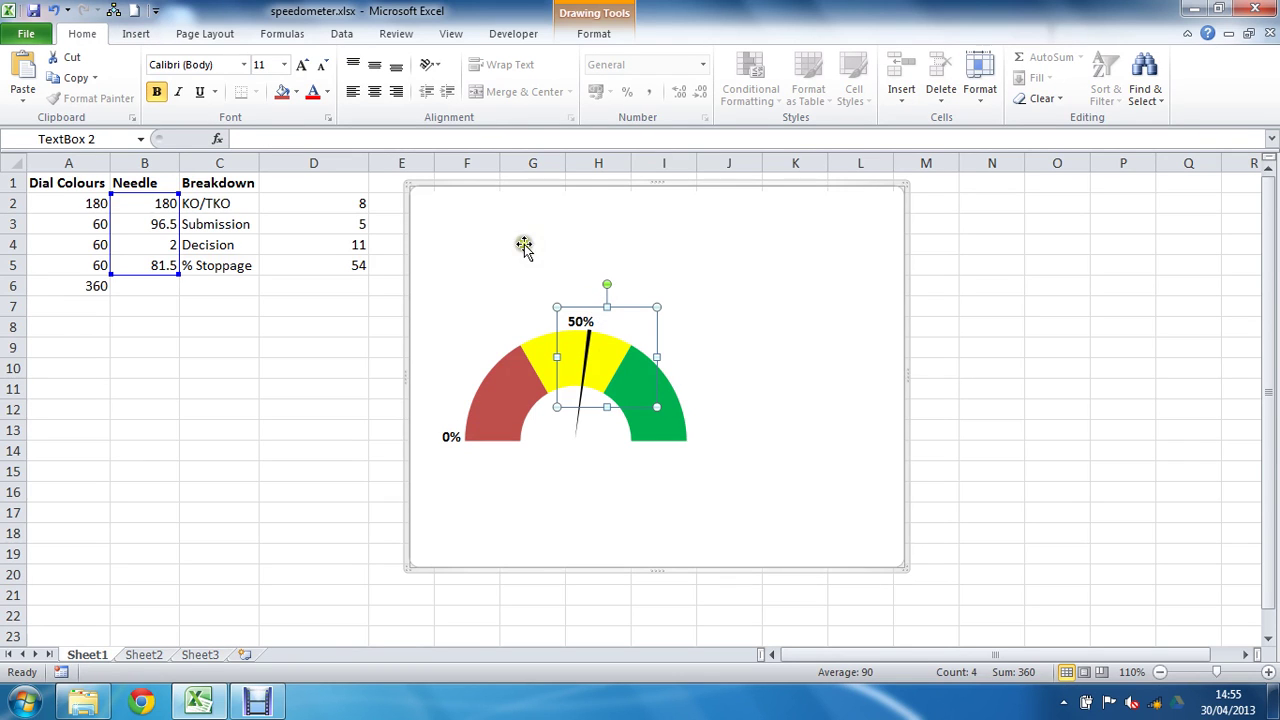
Step: Add a bold 25% text box over the red arc
left_click(131, 36)
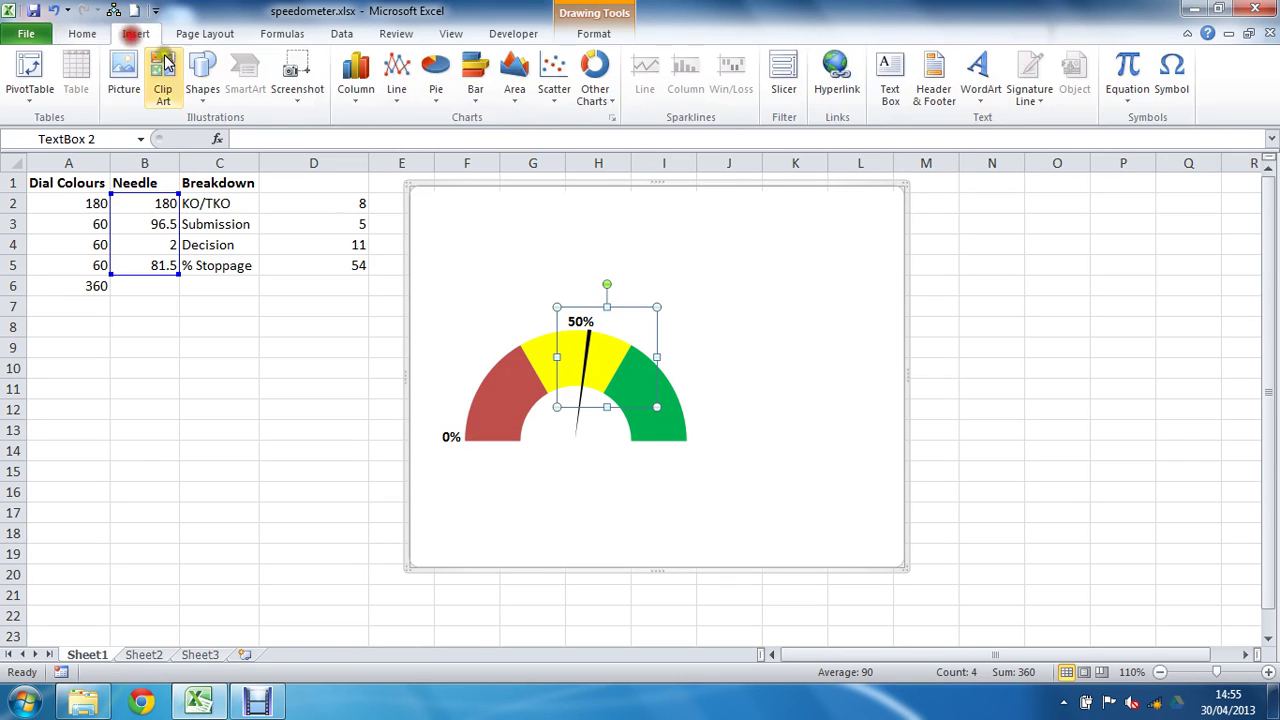
left_click(887, 95)
left_click_drag(484, 331, 584, 431)
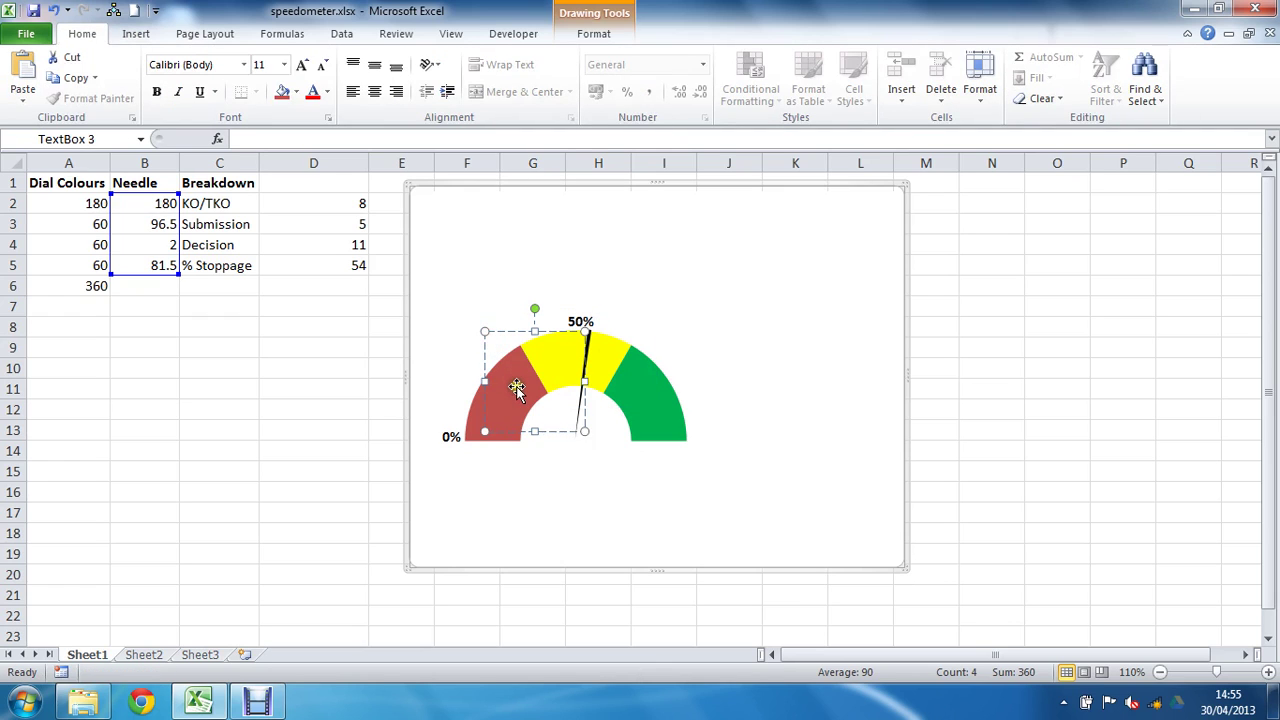
mouse_move(516, 389)
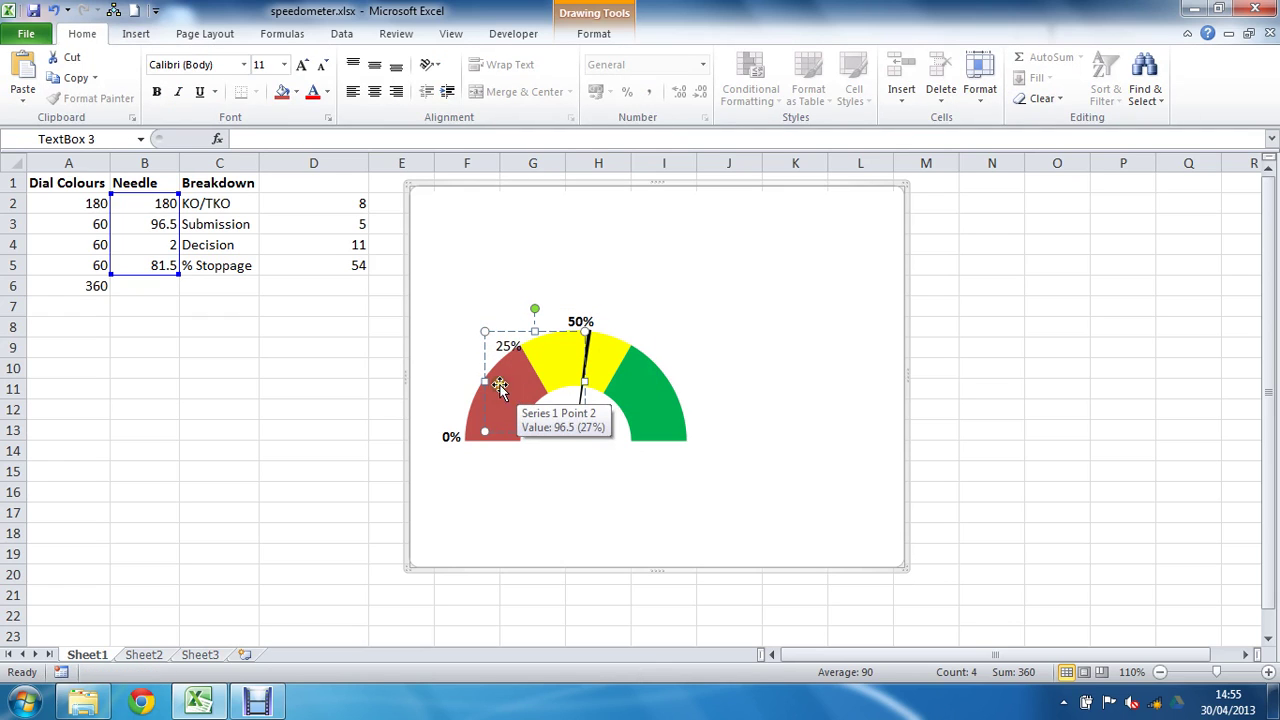
mouse_move(497, 345)
left_mouse_down()
mouse_move(522, 345)
mouse_move(506, 323)
left_mouse_up()
key("ctrl+b")
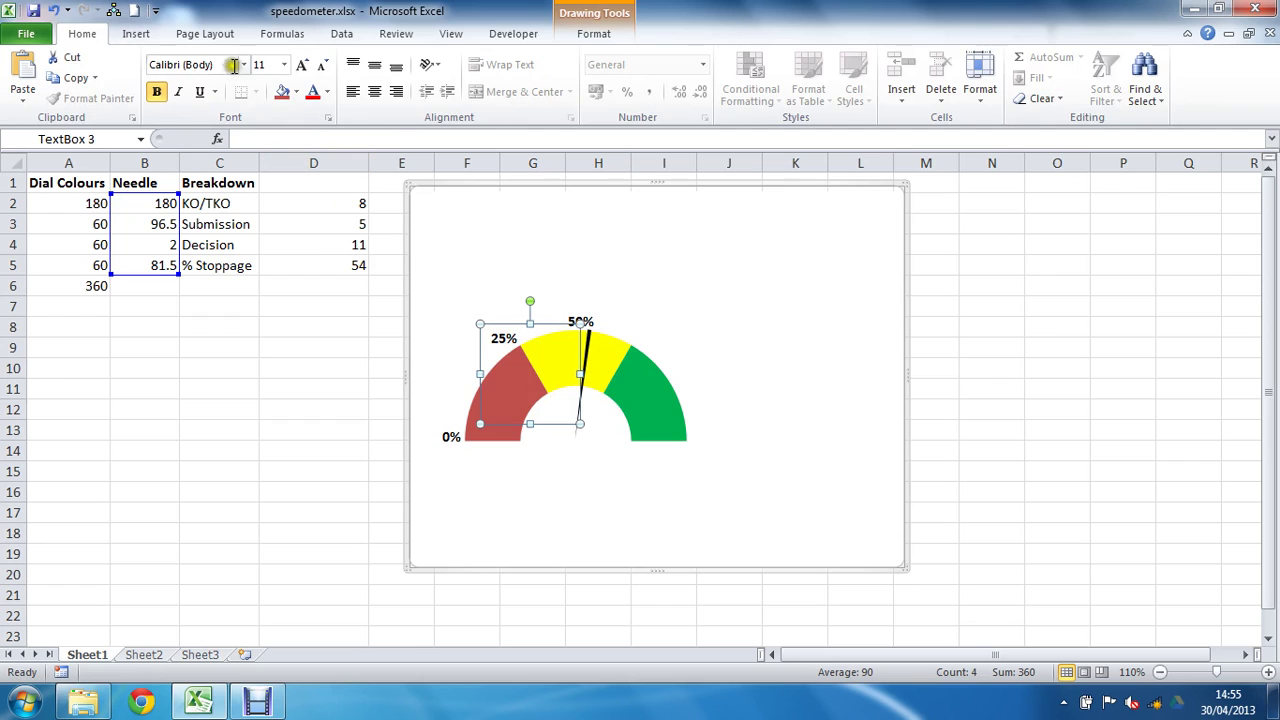
Step: Add a bold 75% text box at the top of the green arc
left_click(136, 33)
left_click(889, 80)
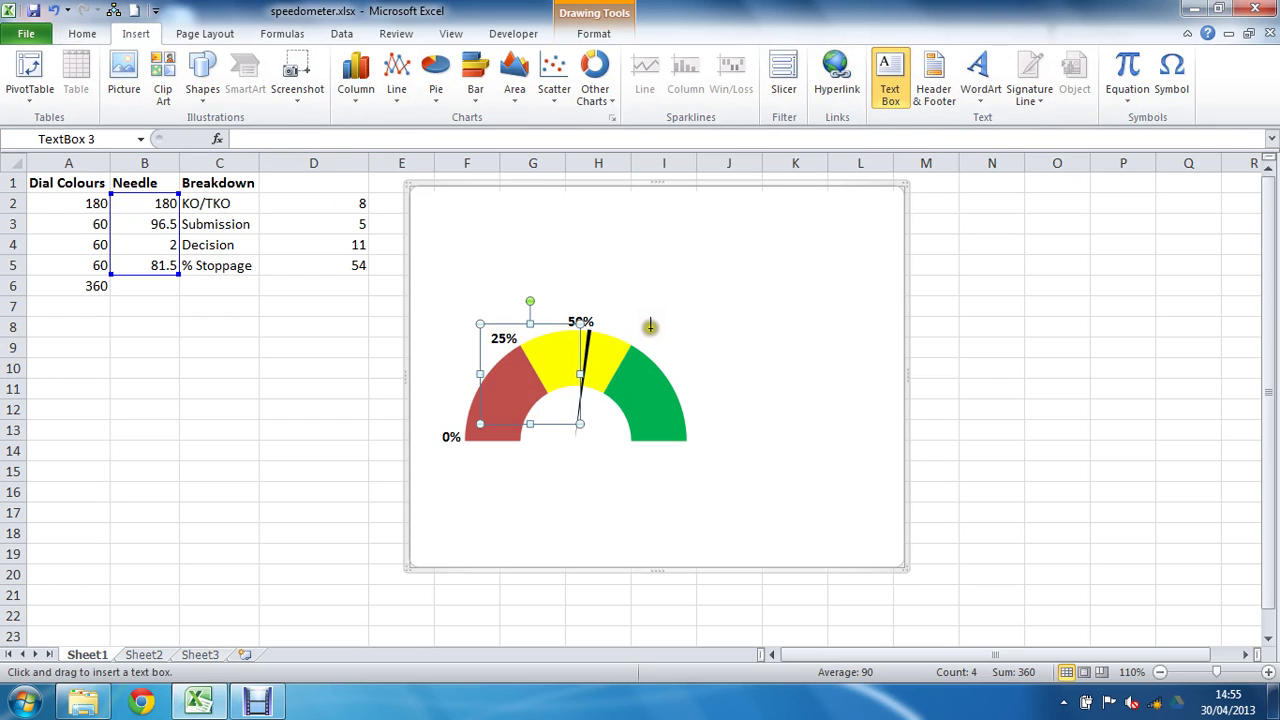
left_click(652, 328)
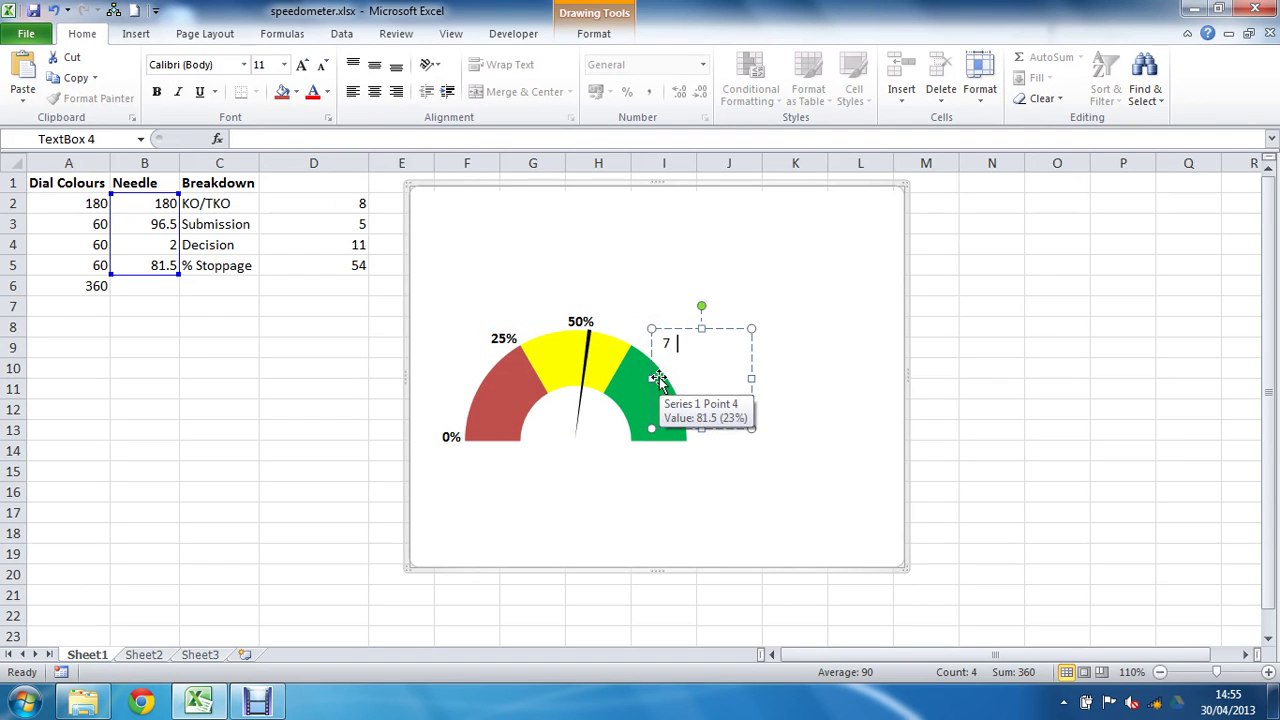
key("shift+Left")
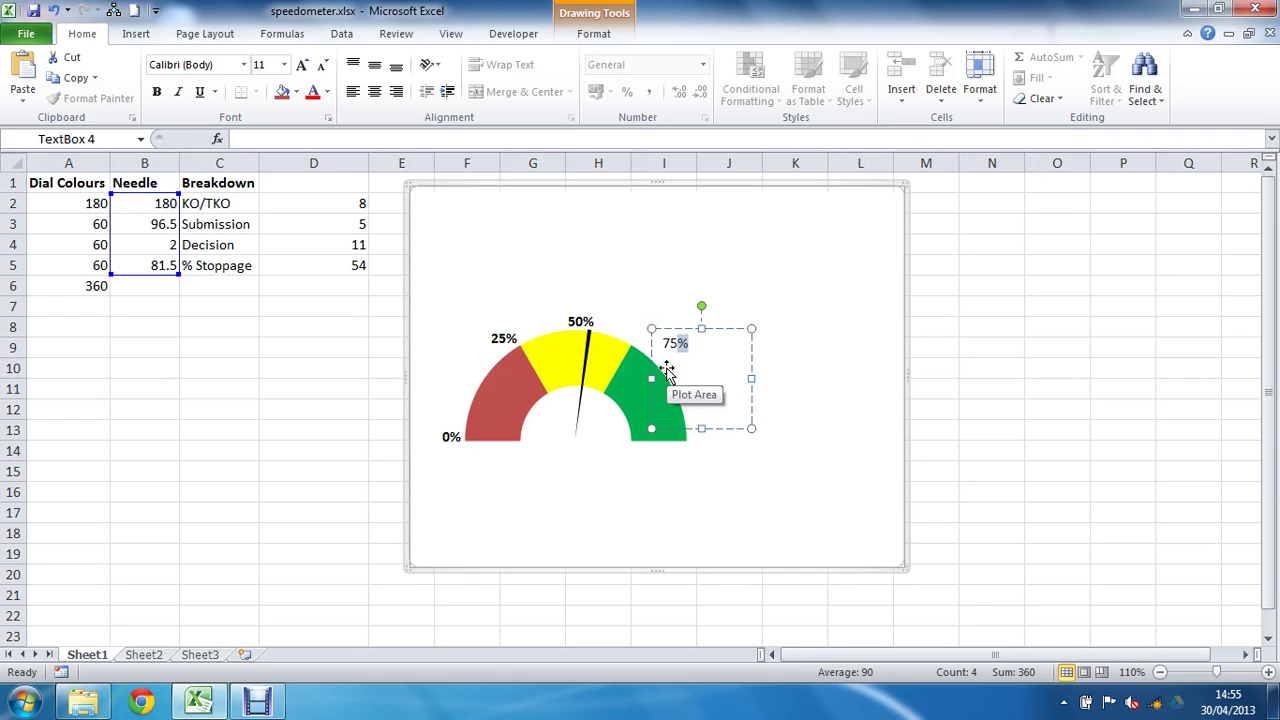
key("ctrl+b")
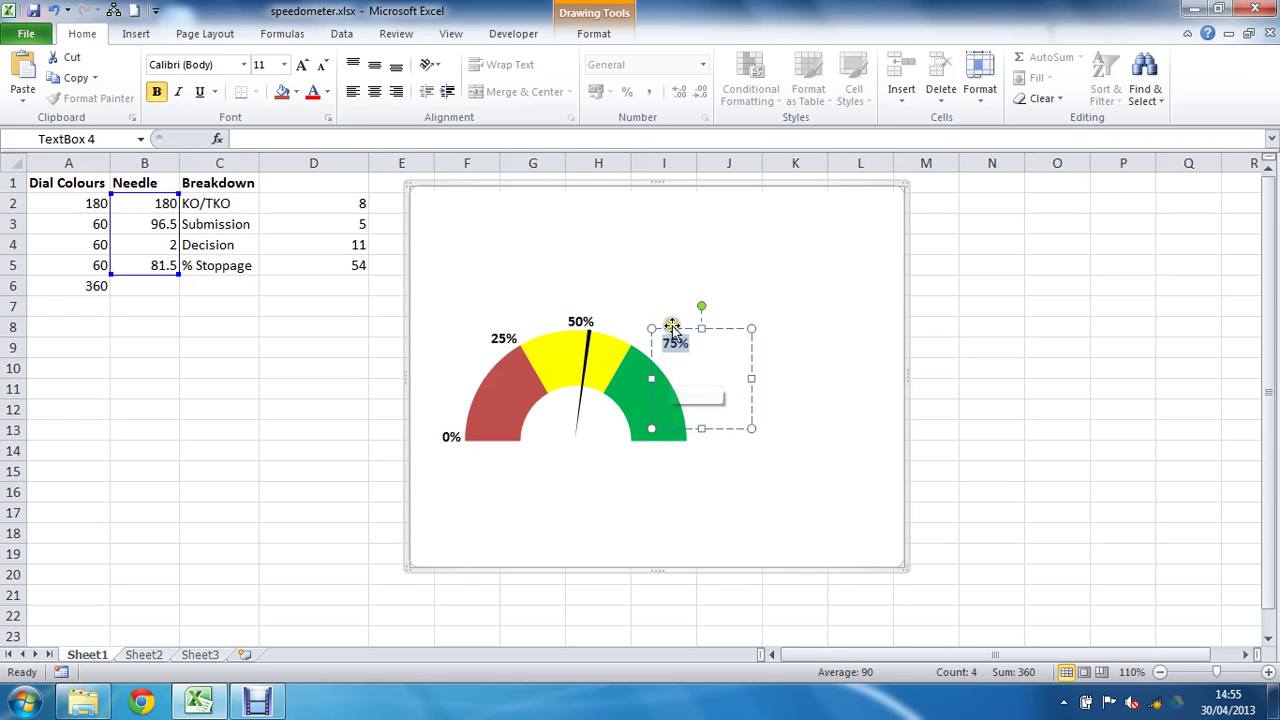
left_click_drag(673, 328, 648, 325)
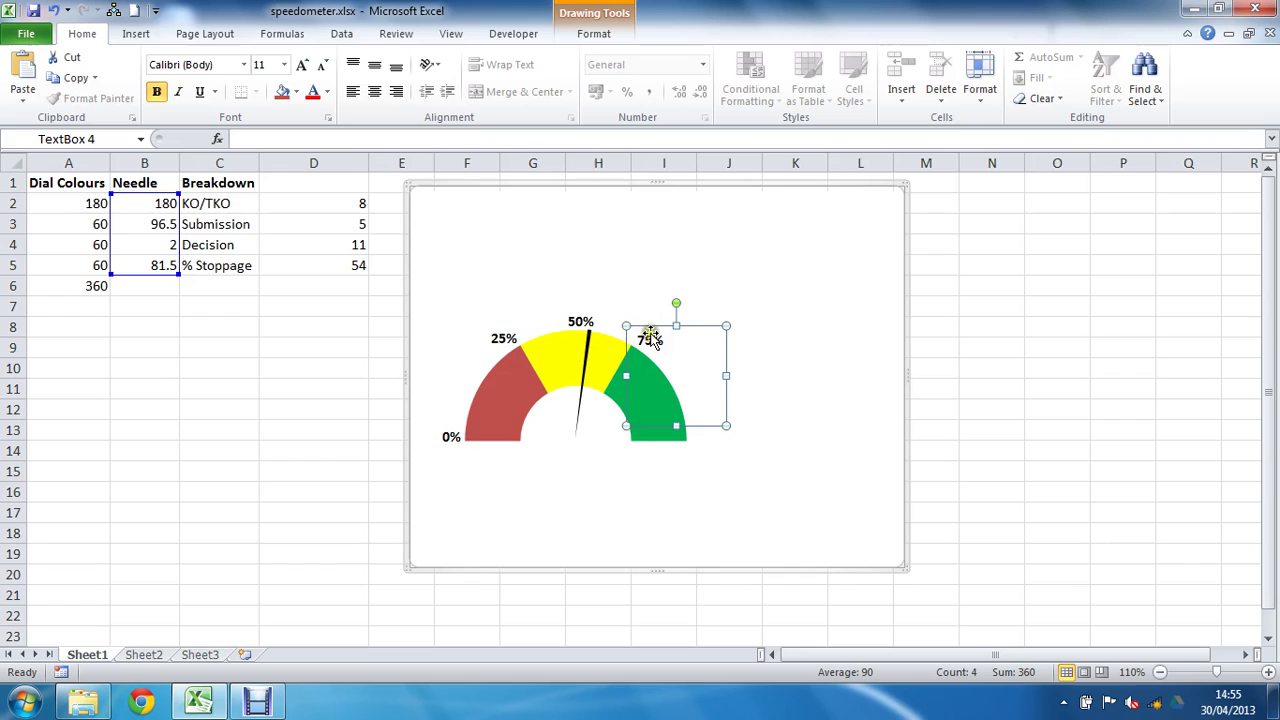
Step: Add a bold 100% text box near the dial's right end
left_click(148, 32)
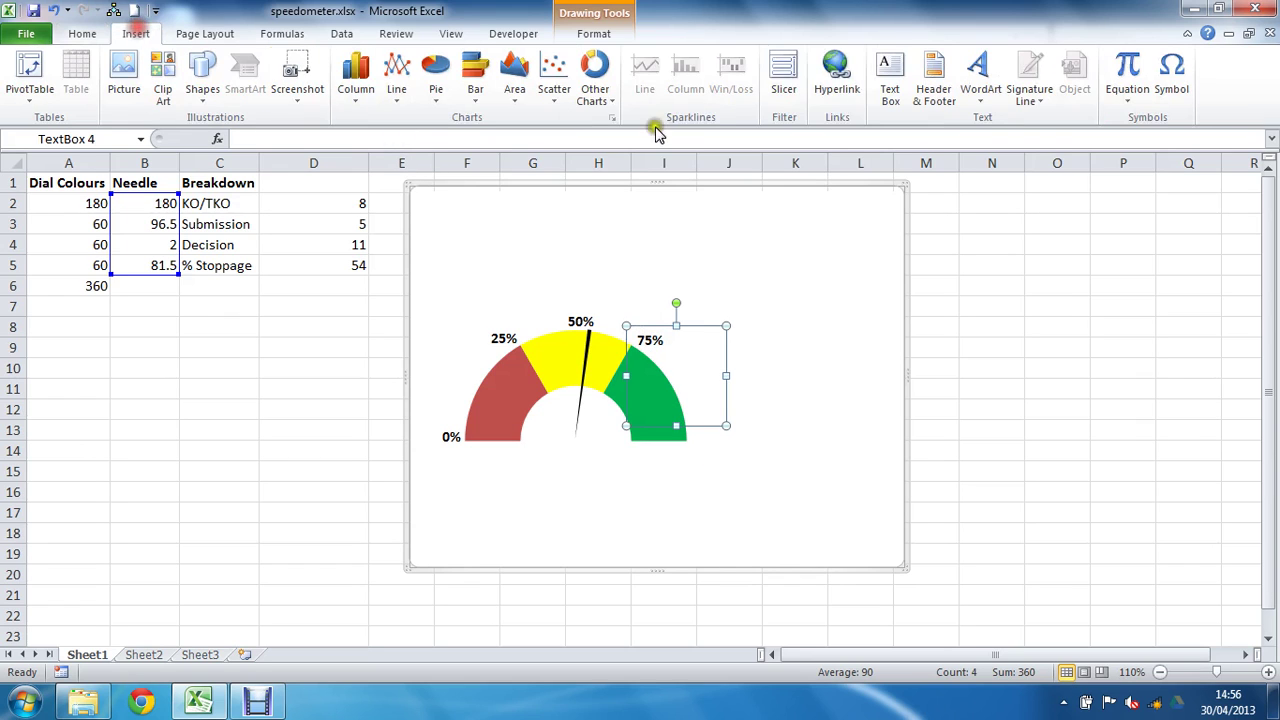
left_click(890, 80)
left_click_drag(730, 443, 830, 541)
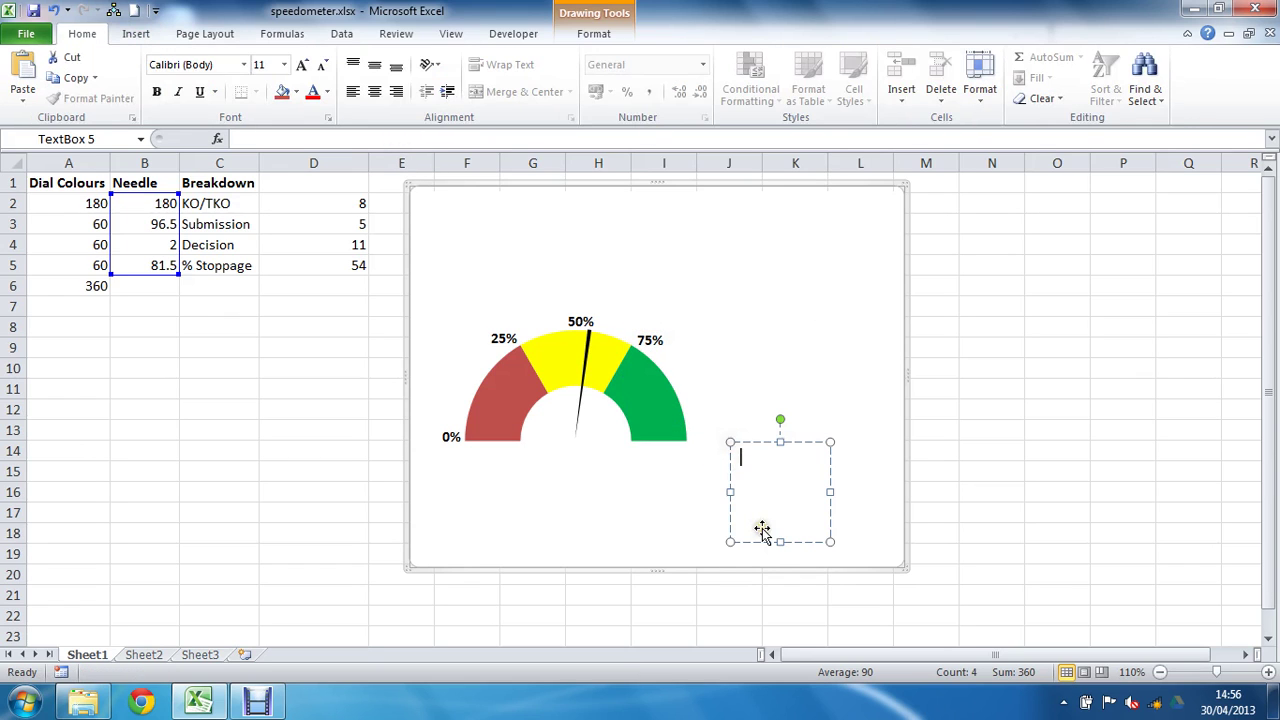
type("100%")
left_click_drag(776, 456, 714, 423)
key("ctrl+b")
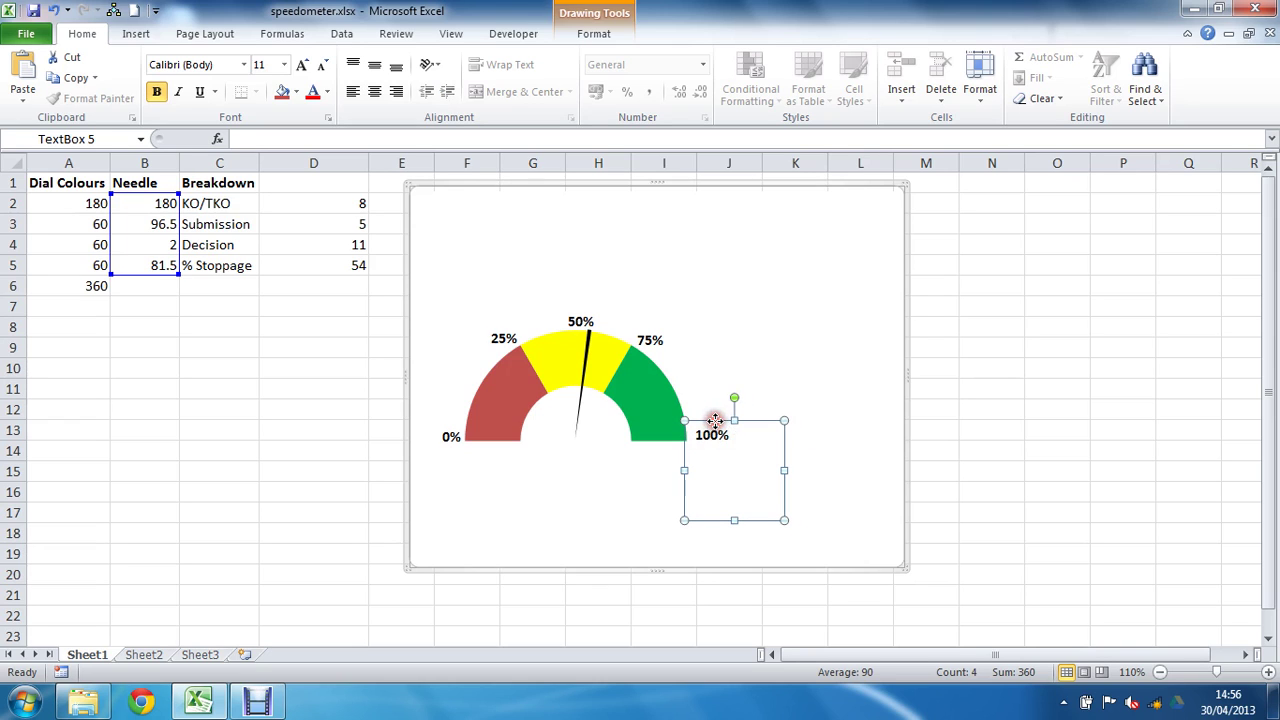
left_click(845, 530)
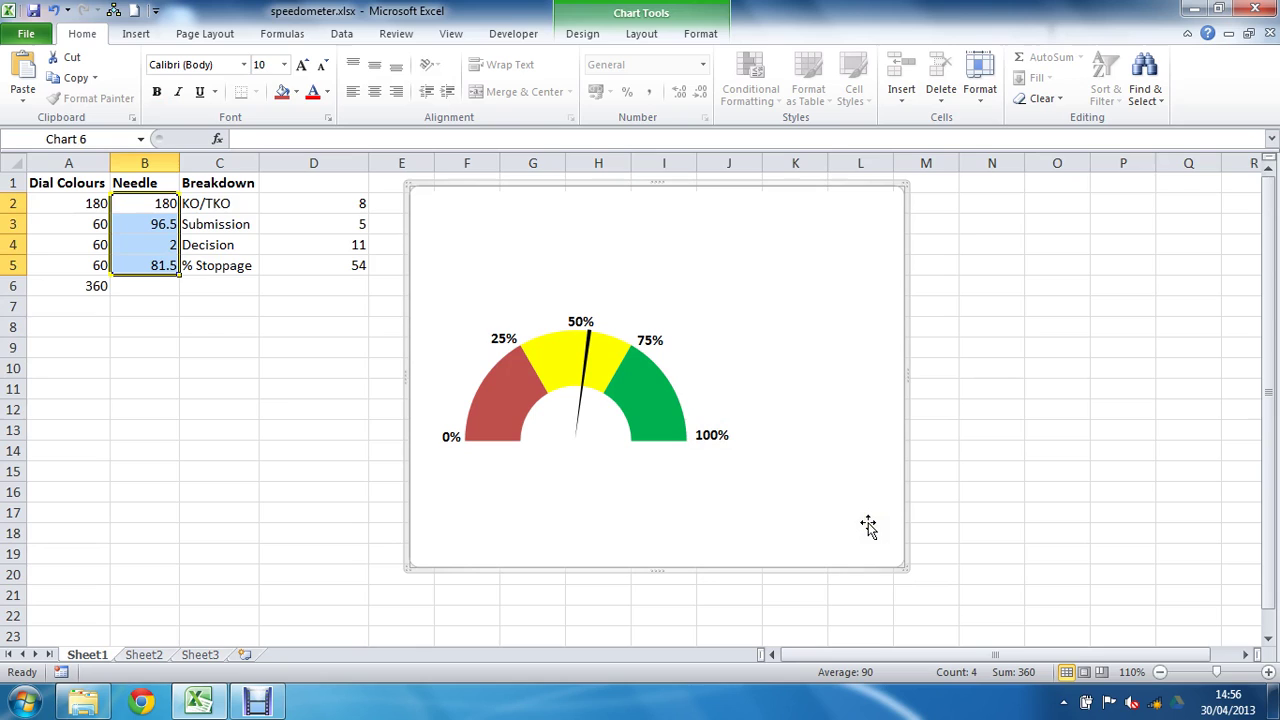